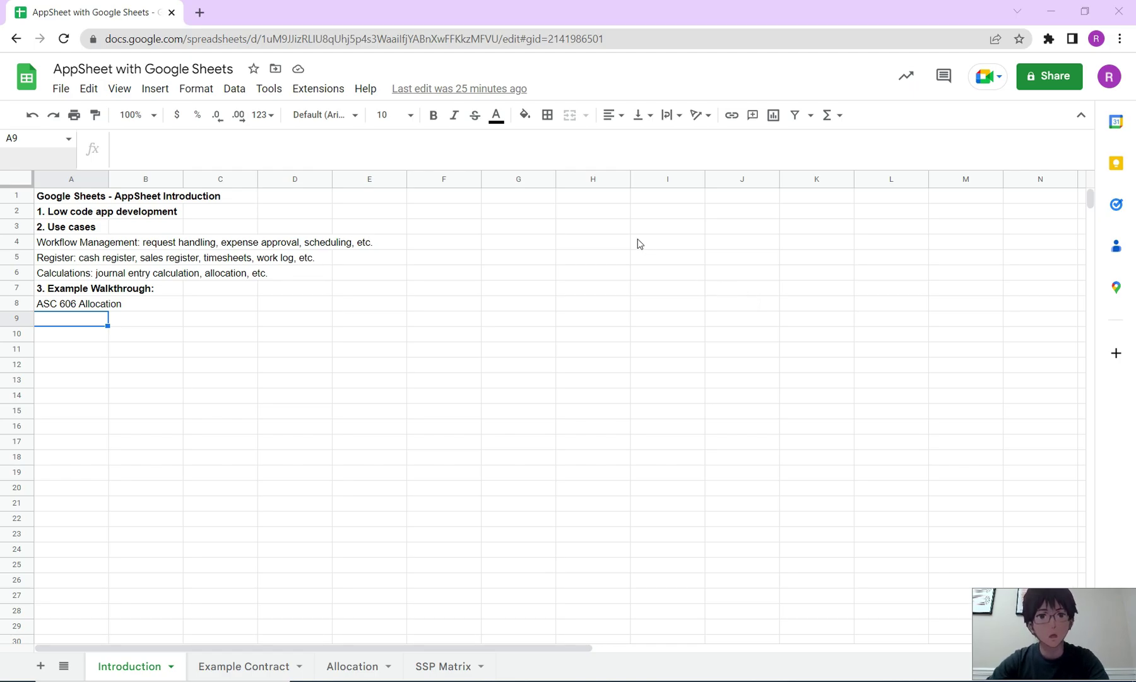
# Step: Look for the AppSheet options among the spreadsheet's extensions
pyautogui.click(312, 95)
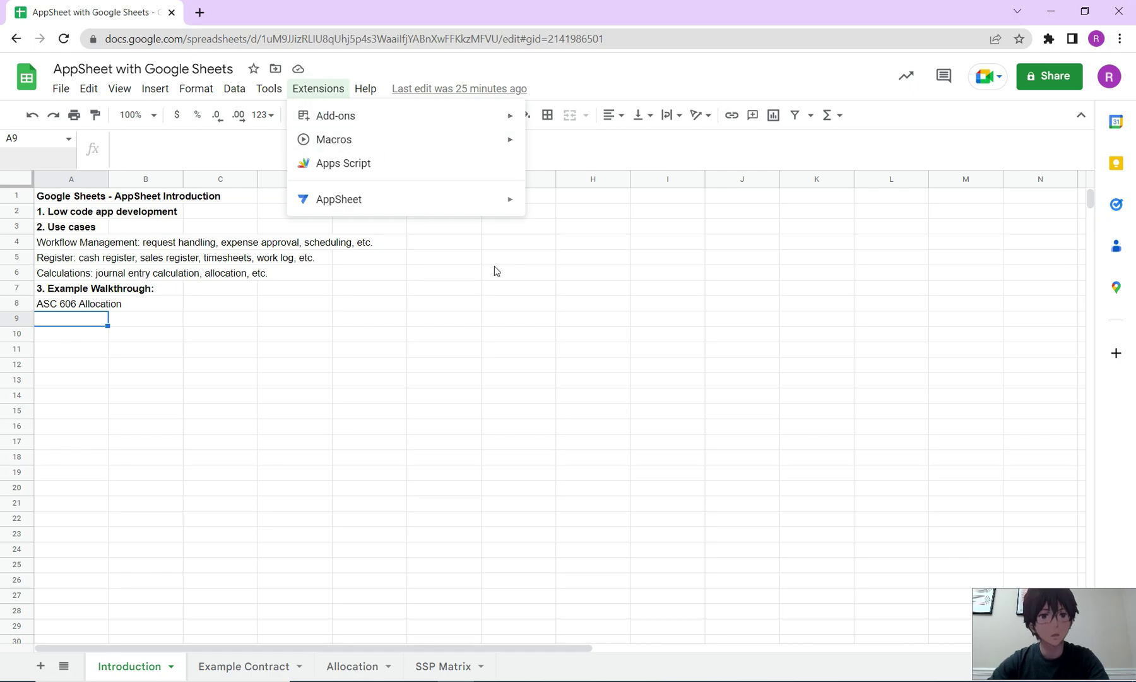
pyautogui.moveTo(342, 209)
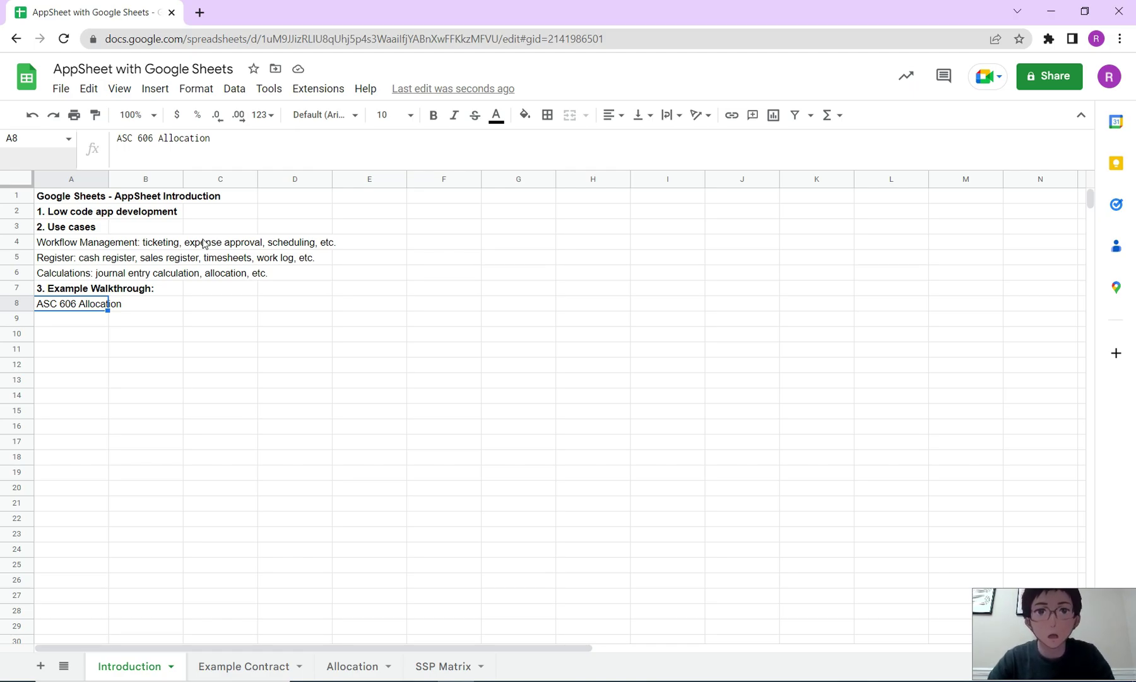
# Step: Review the SSP Matrix sheet, examining its two SSP categories and their % of List Price values
pyautogui.click(440, 668)
pyautogui.moveTo(70, 201); pyautogui.dragTo(956, 243)
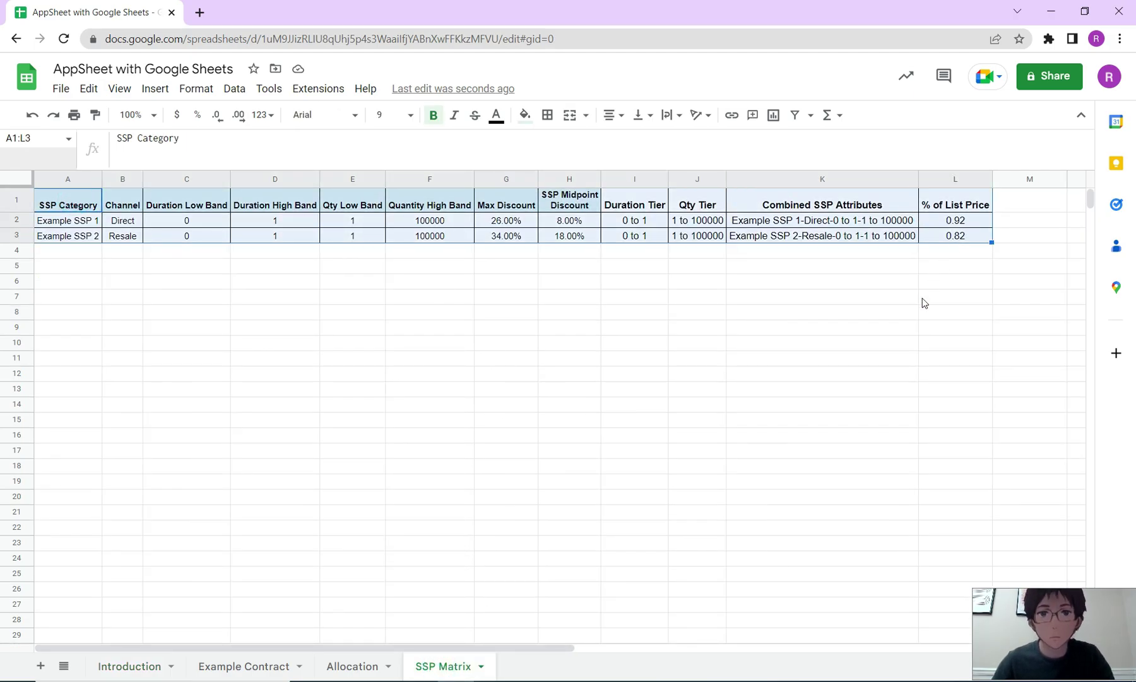
pyautogui.click(57, 226)
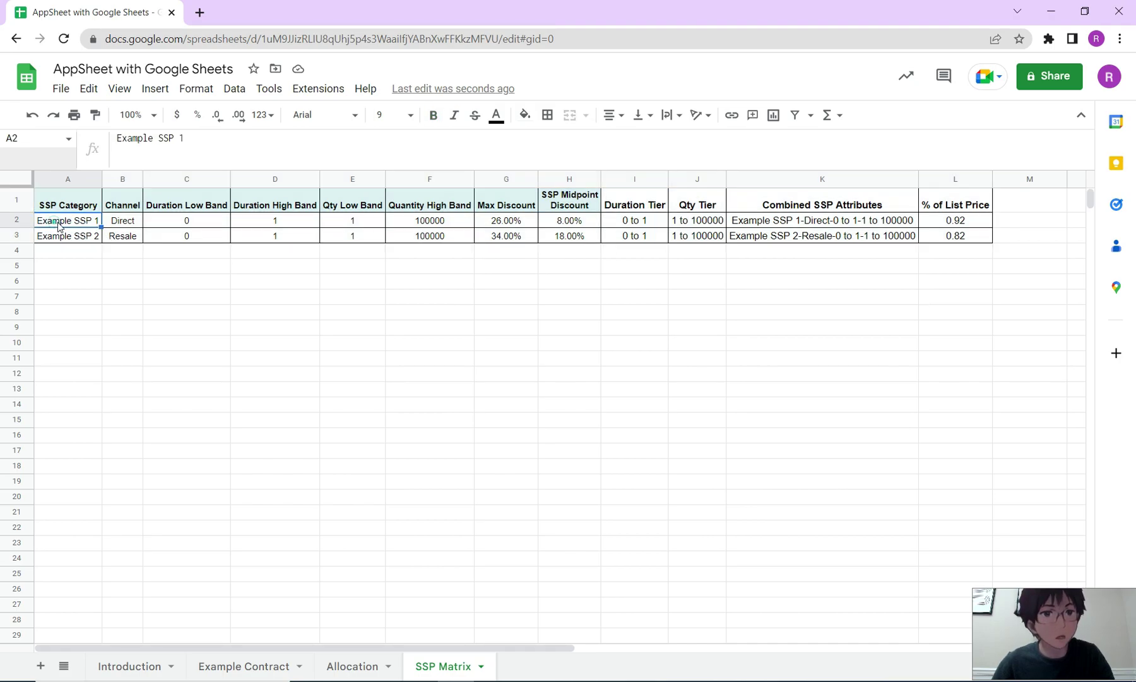
pyautogui.click(60, 242)
pyautogui.click(66, 224)
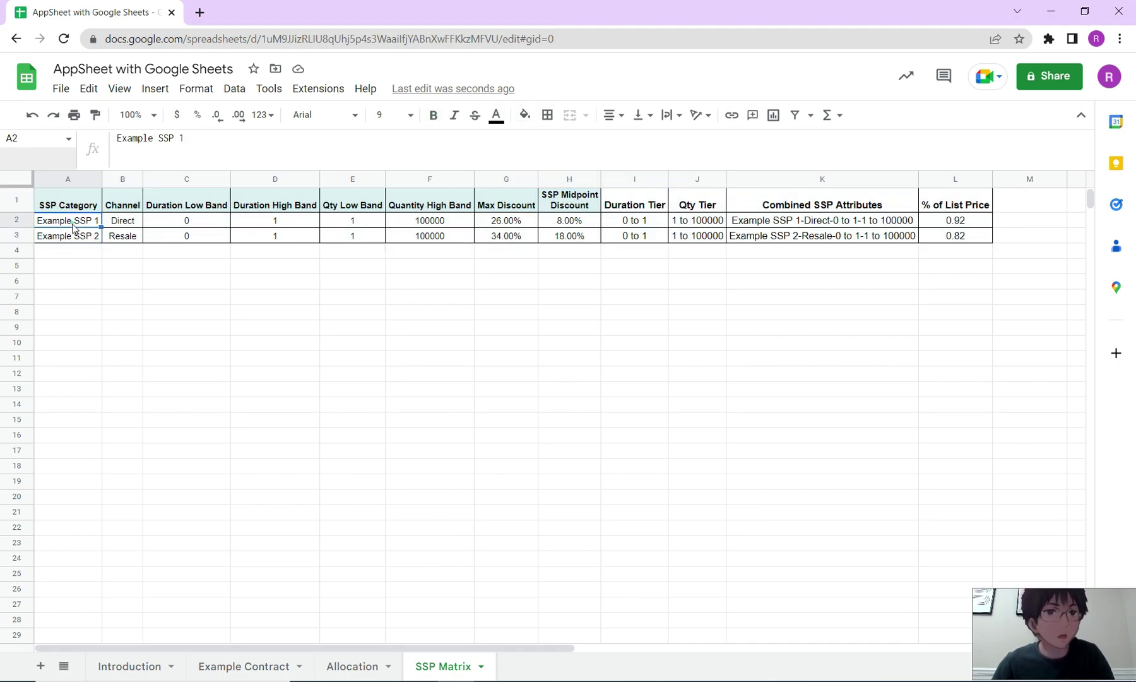
pyautogui.click(78, 241)
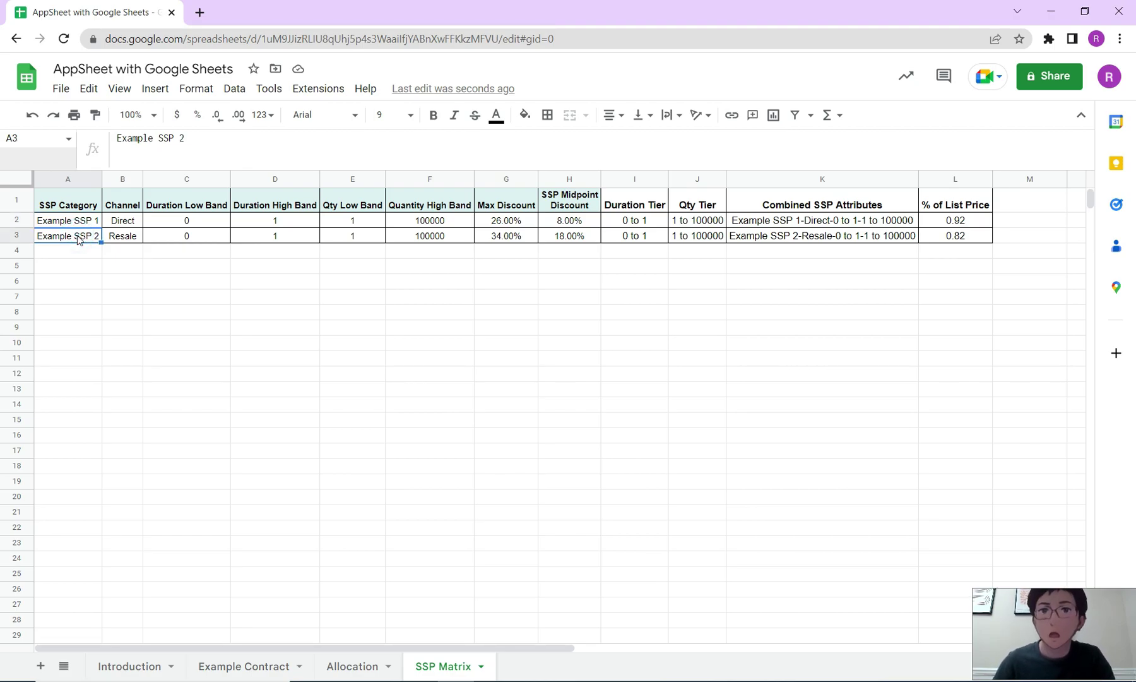
pyautogui.click(961, 218)
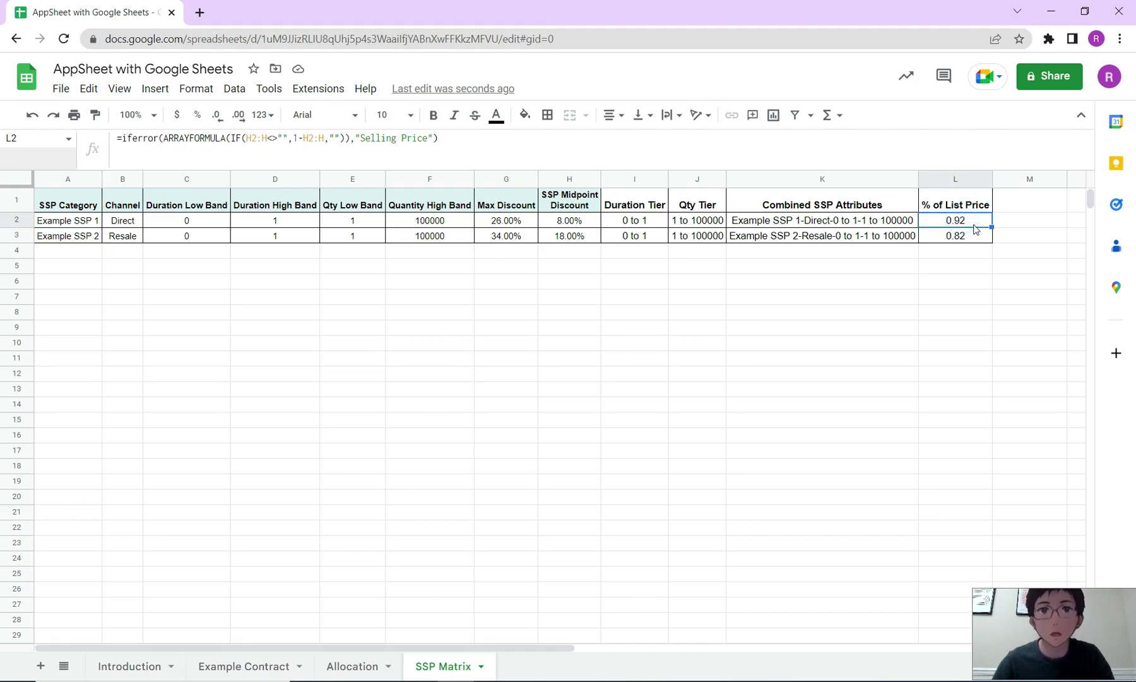
pyautogui.click(976, 240)
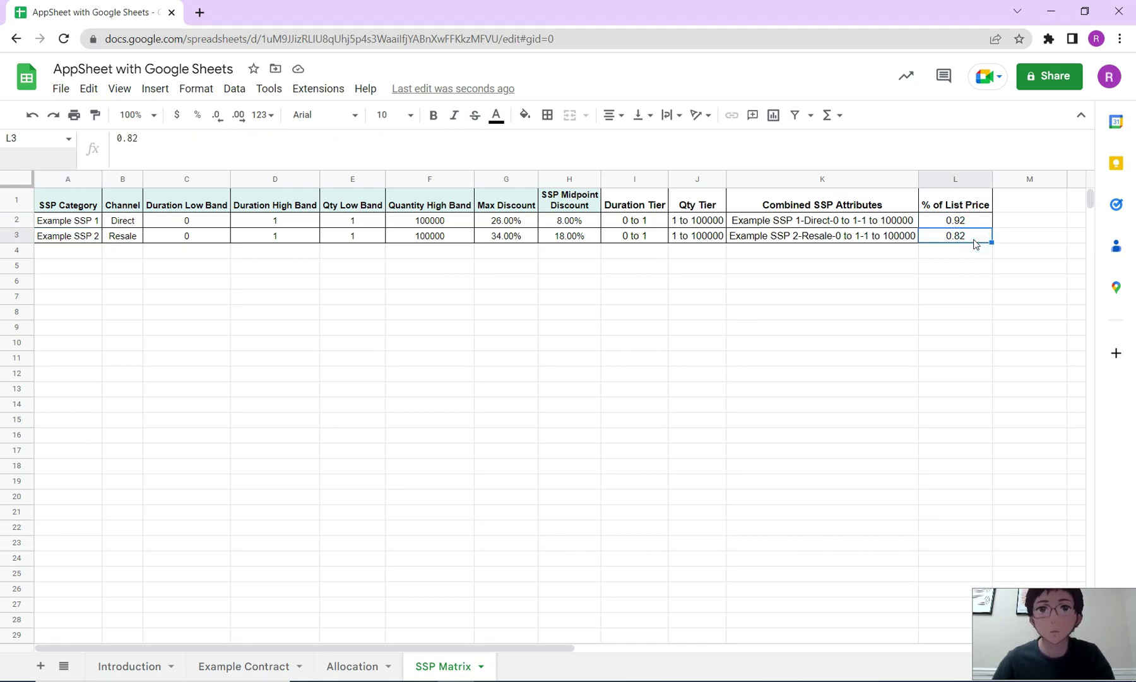
# Step: Examine the Allocation sheet's input columns A to J and the POB SSP Combined Attribute formulas in rows 2 and 3
pyautogui.click(352, 666)
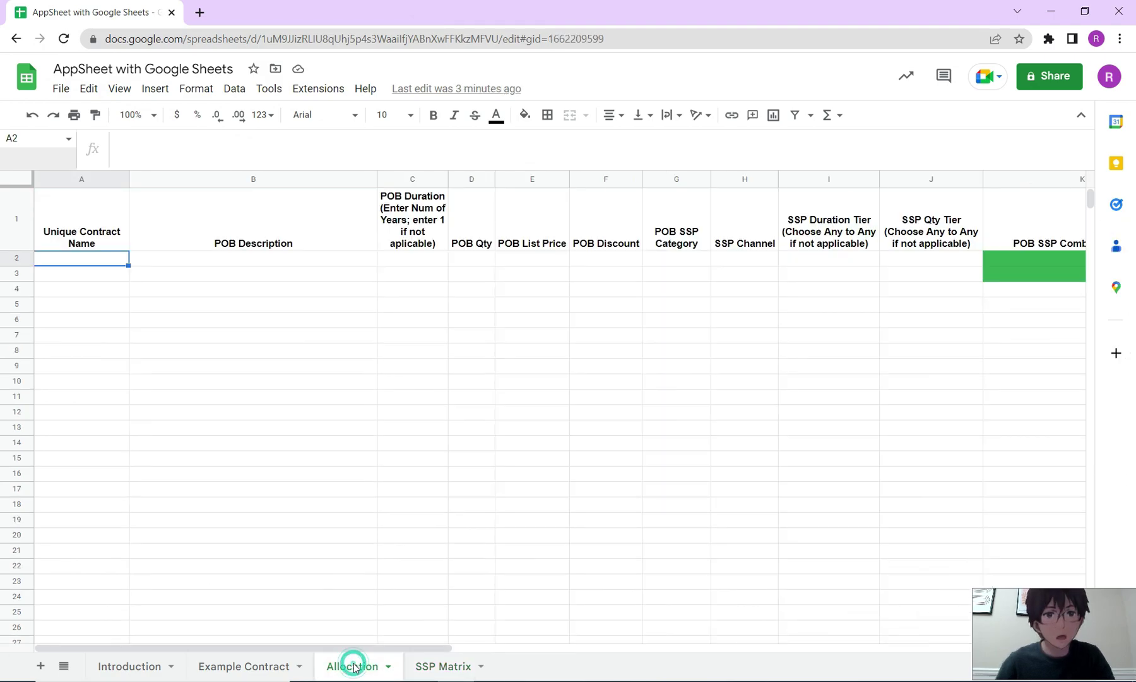
pyautogui.click(92, 244)
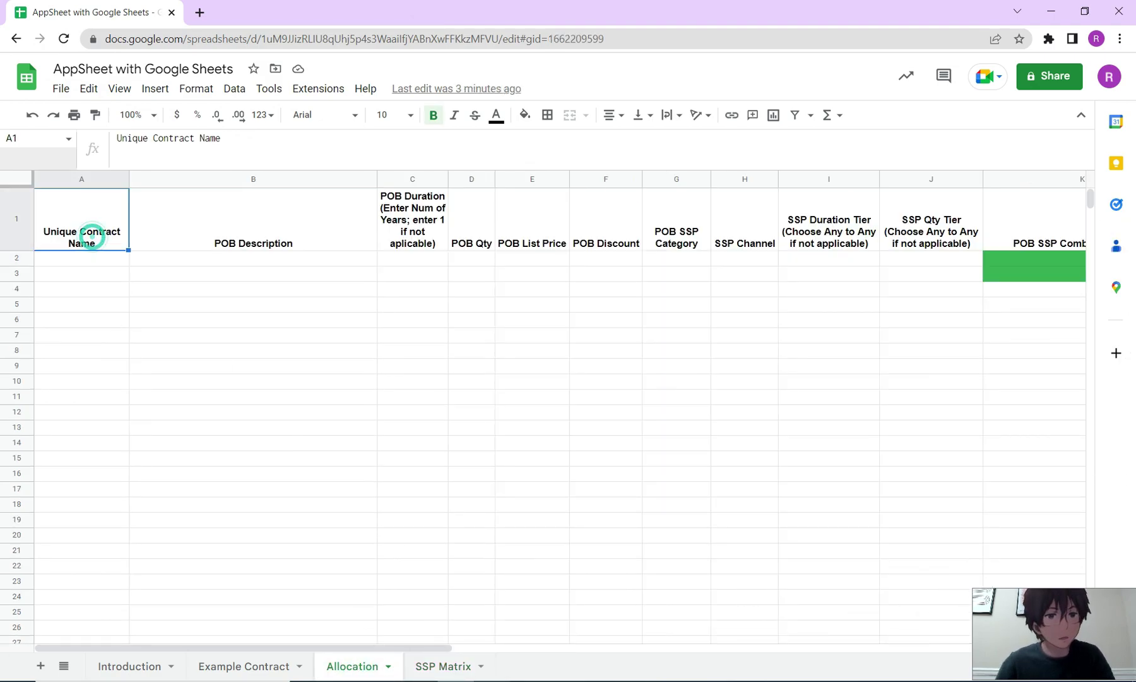
pyautogui.moveTo(397, 654); pyautogui.dragTo(269, 662)
pyautogui.moveTo(88, 231); pyautogui.dragTo(952, 278)
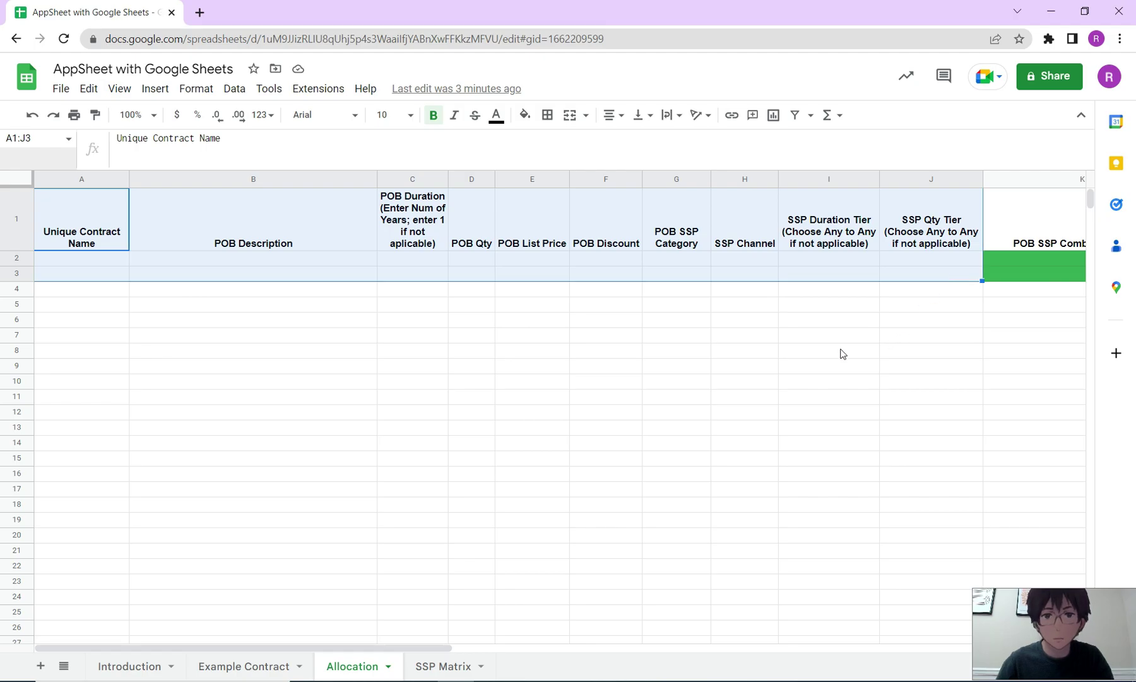
pyautogui.moveTo(431, 648); pyautogui.dragTo(835, 662)
pyautogui.click(173, 218)
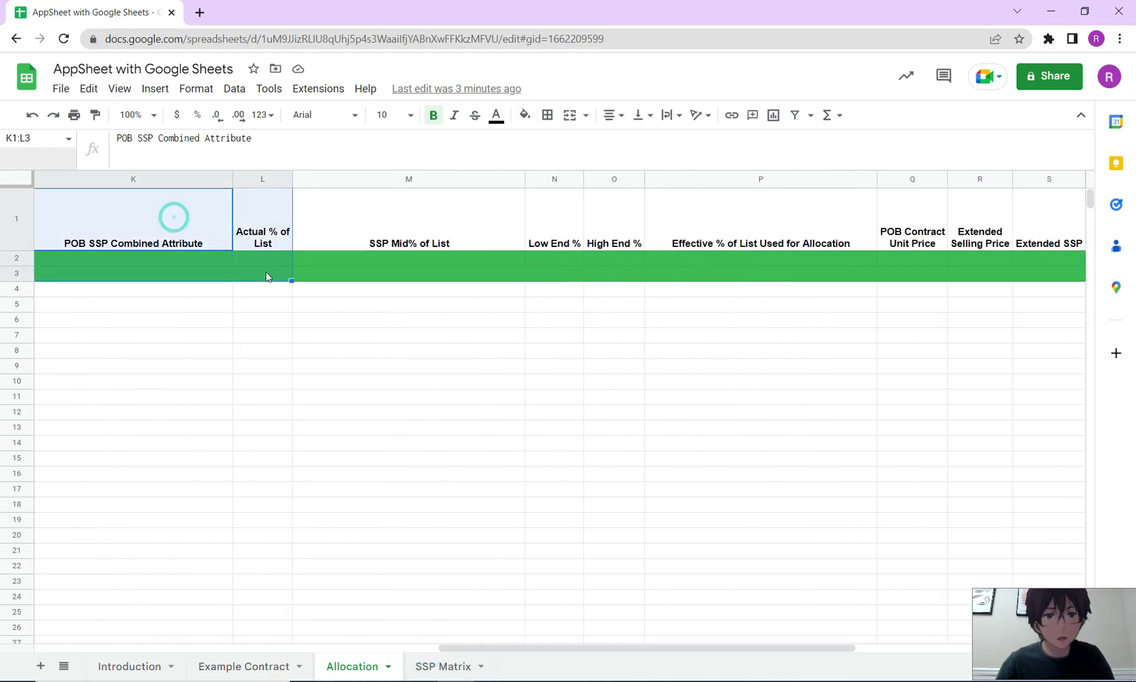
pyautogui.click(184, 255)
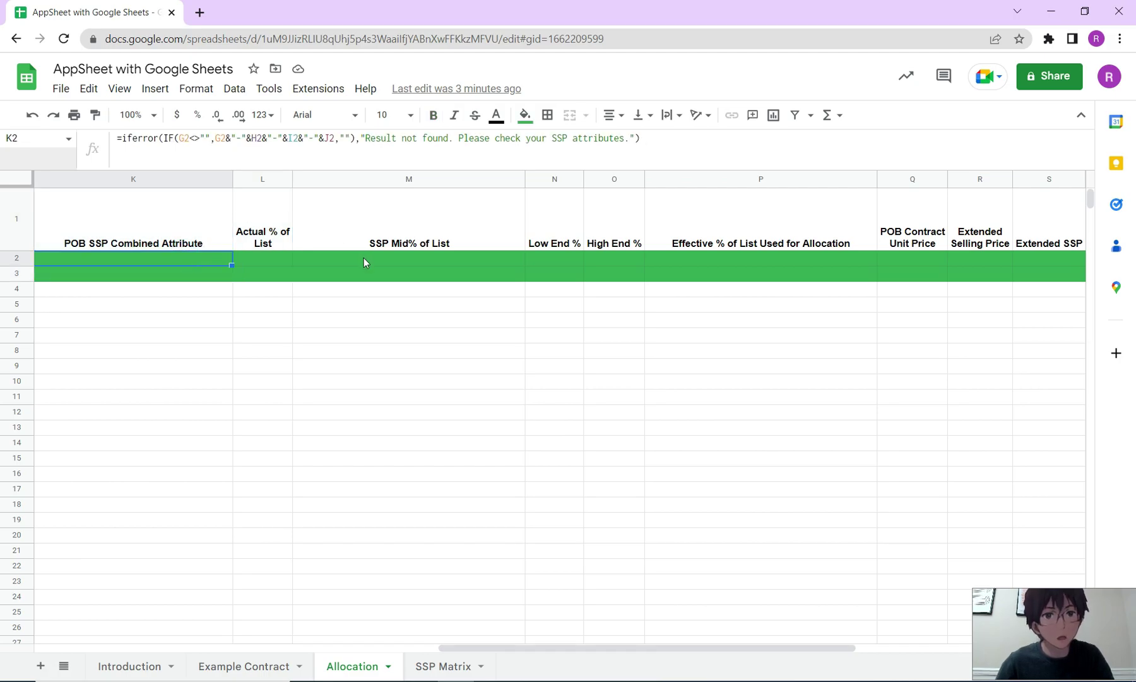
pyautogui.click(207, 273)
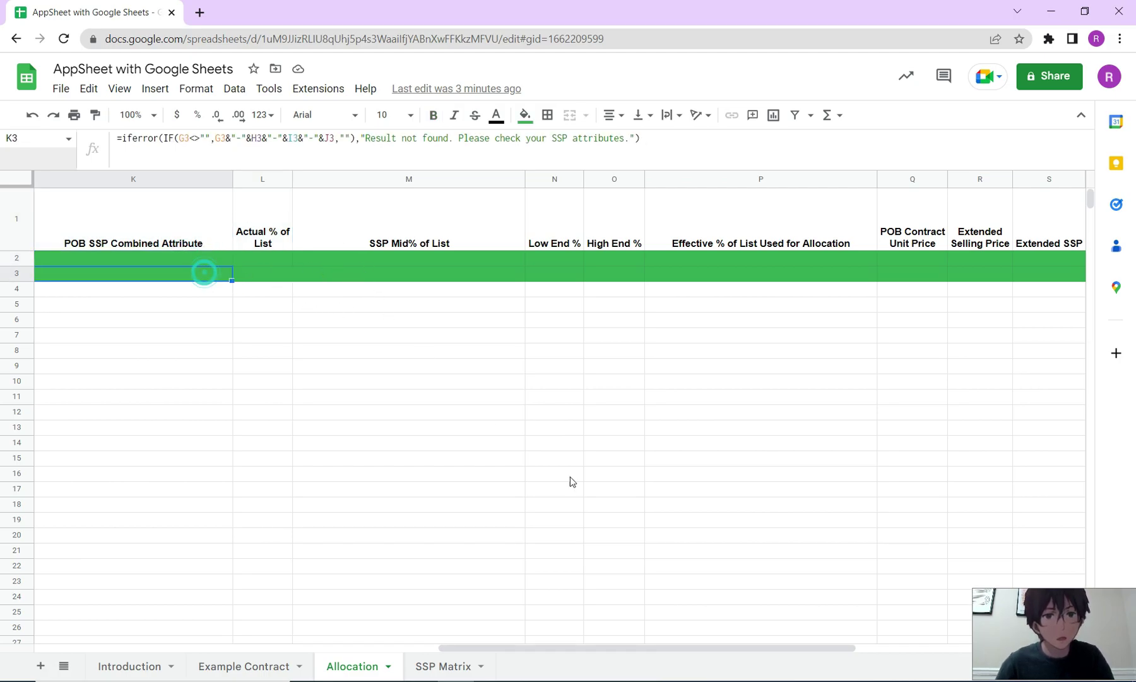
# Step: Inspect the Extended SSP, Allocated Price and Allocation Adjustment formulas in rows 2 and 3 of the Allocation sheet
pyautogui.moveTo(641, 649); pyautogui.dragTo(852, 650)
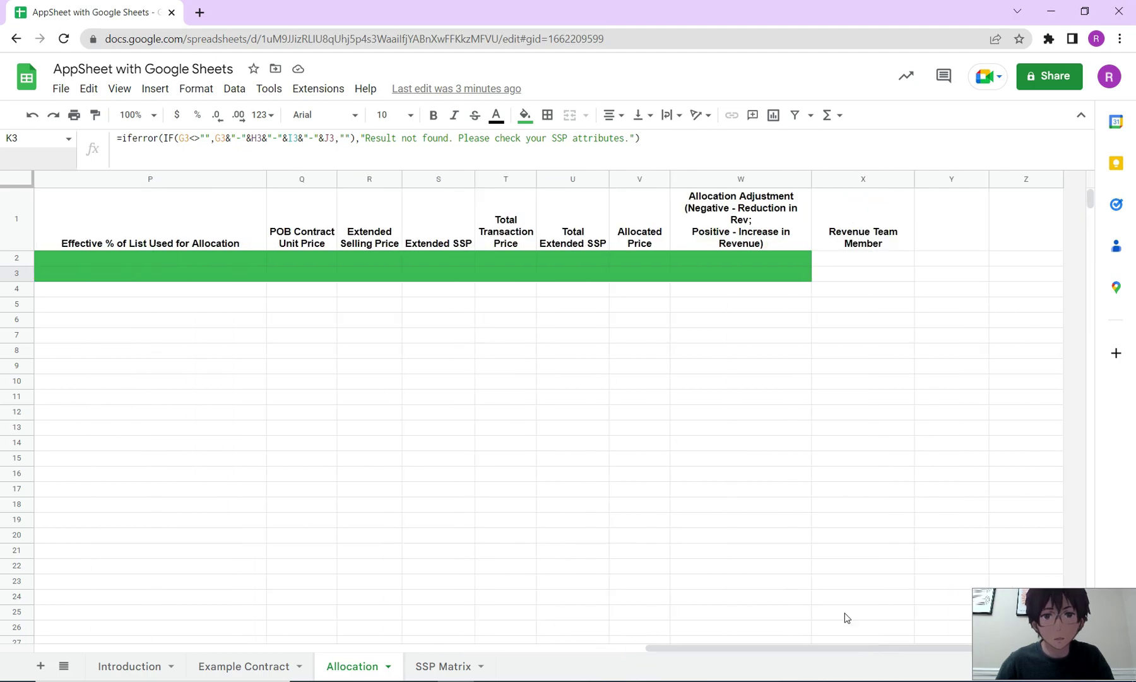
pyautogui.click(428, 263)
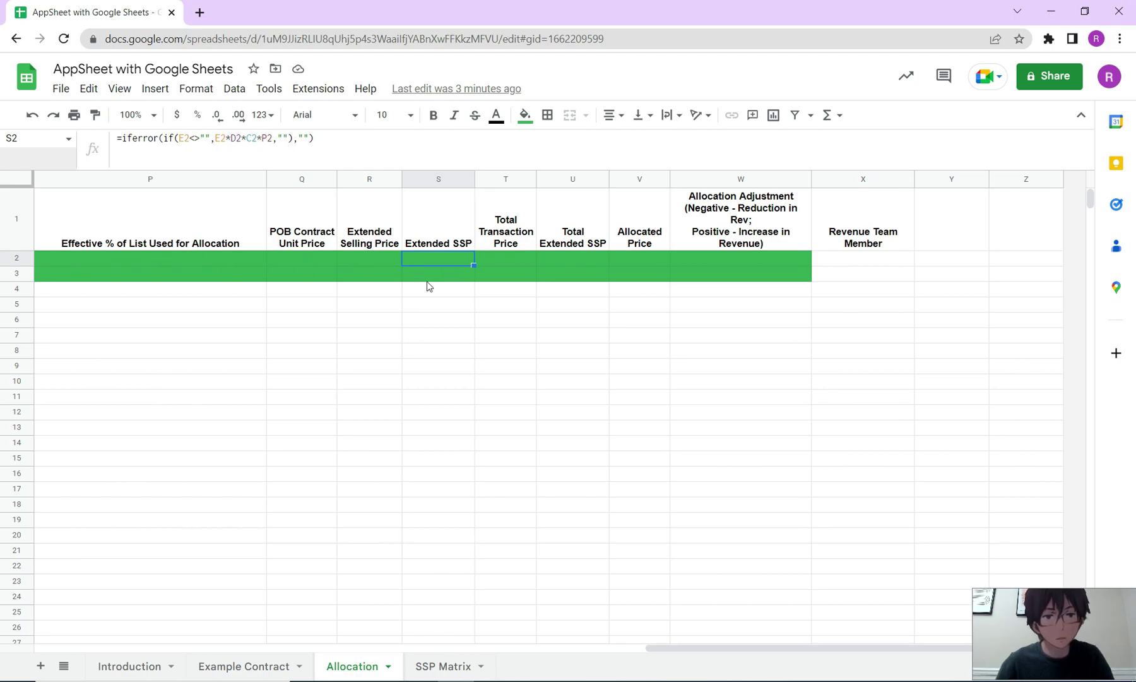
pyautogui.click(456, 255)
pyautogui.click(447, 279)
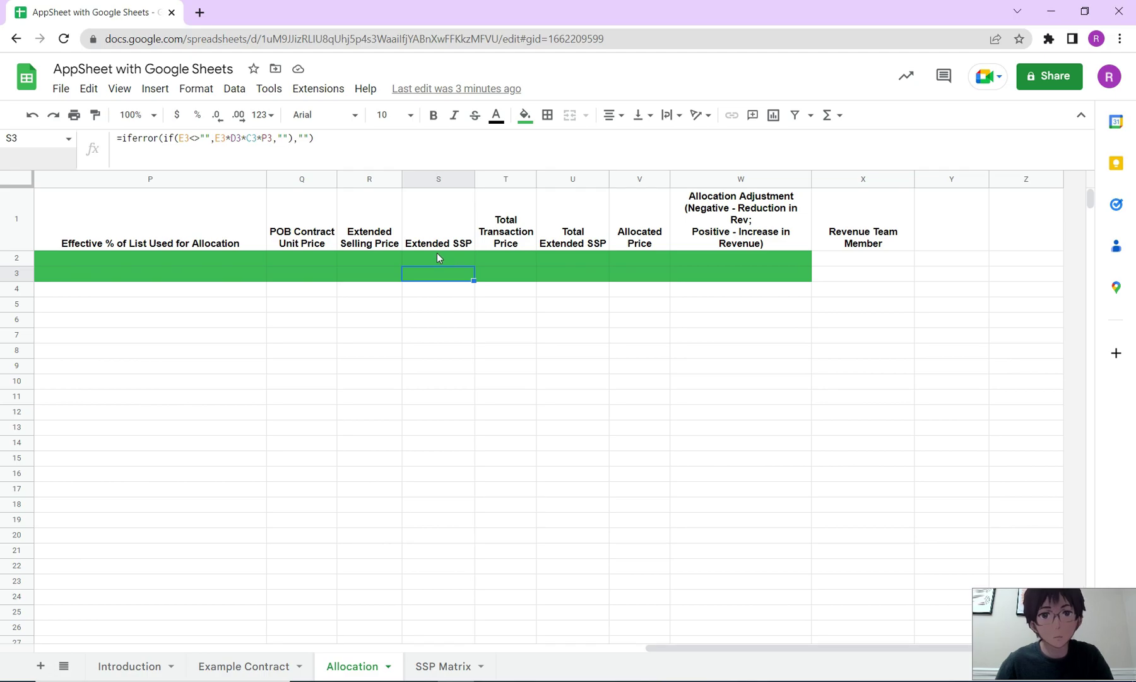
pyautogui.click(446, 271)
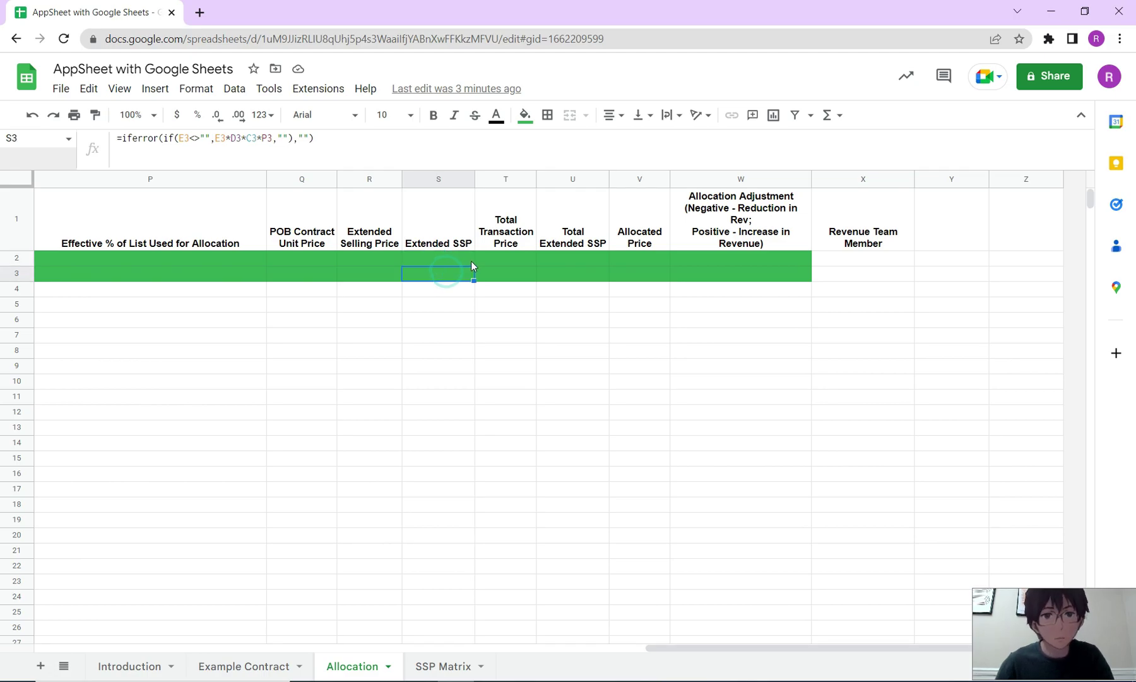
pyautogui.click(645, 257)
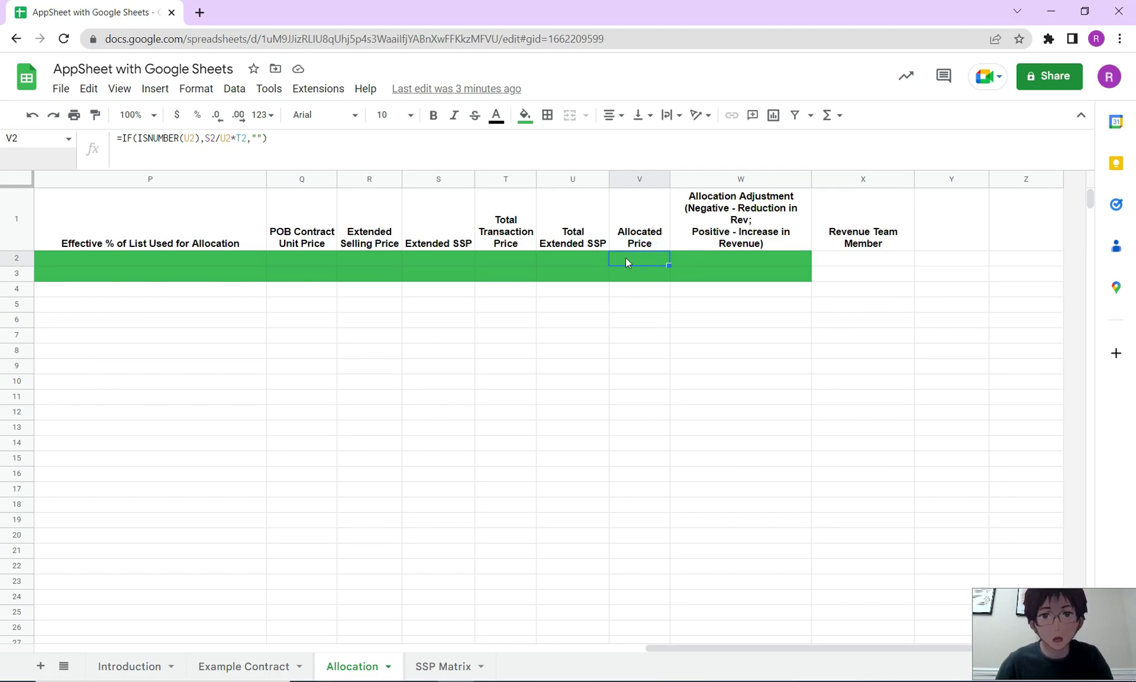
pyautogui.click(641, 278)
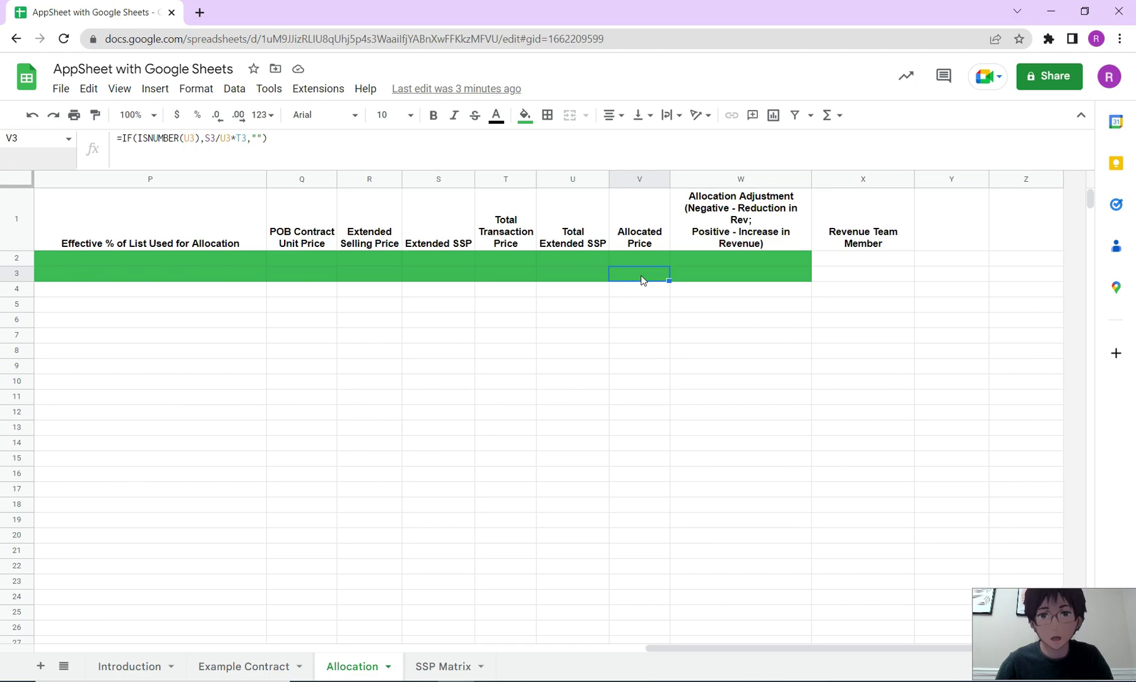
pyautogui.click(704, 256)
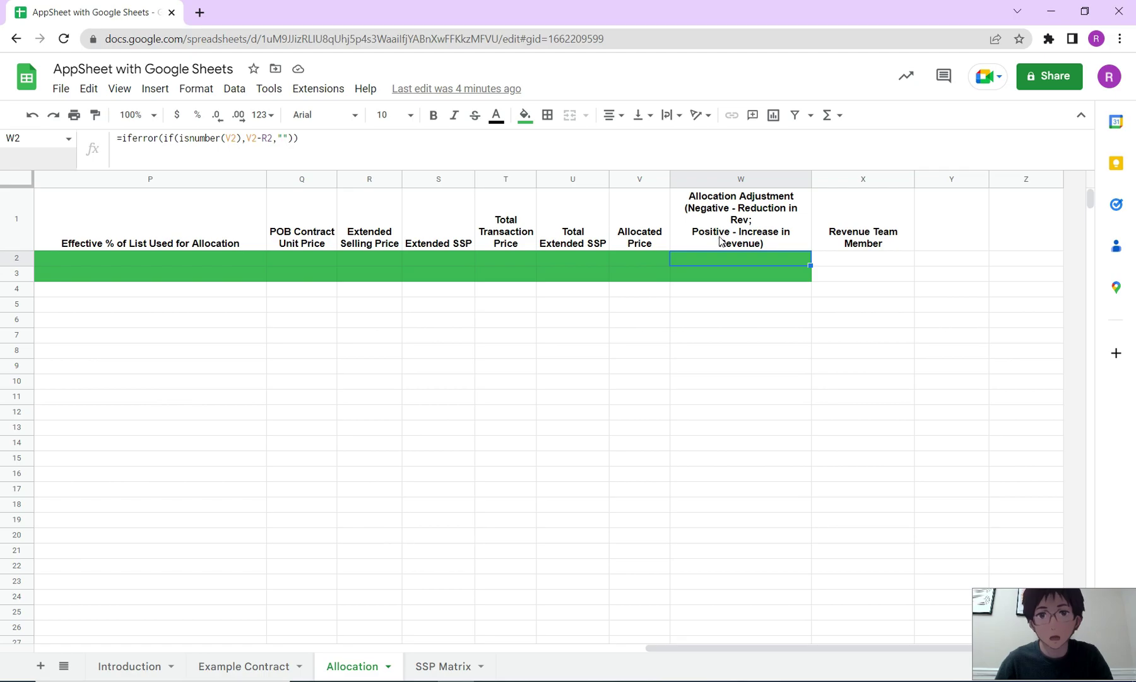
pyautogui.click(736, 274)
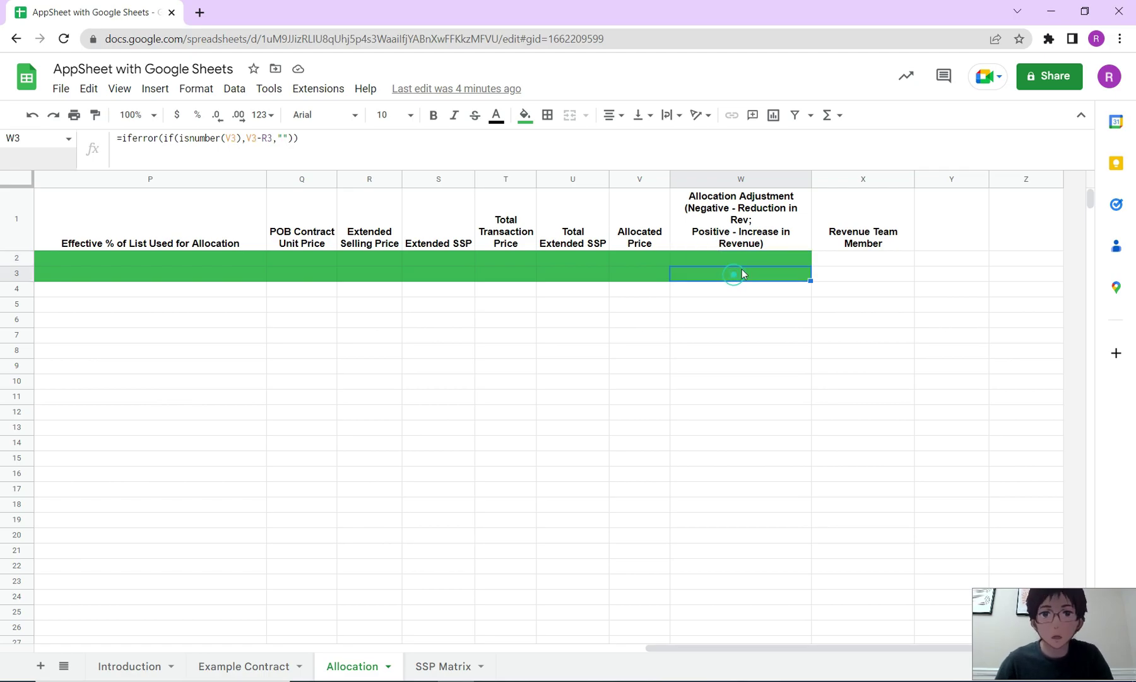
pyautogui.moveTo(743, 256); pyautogui.dragTo(743, 278)
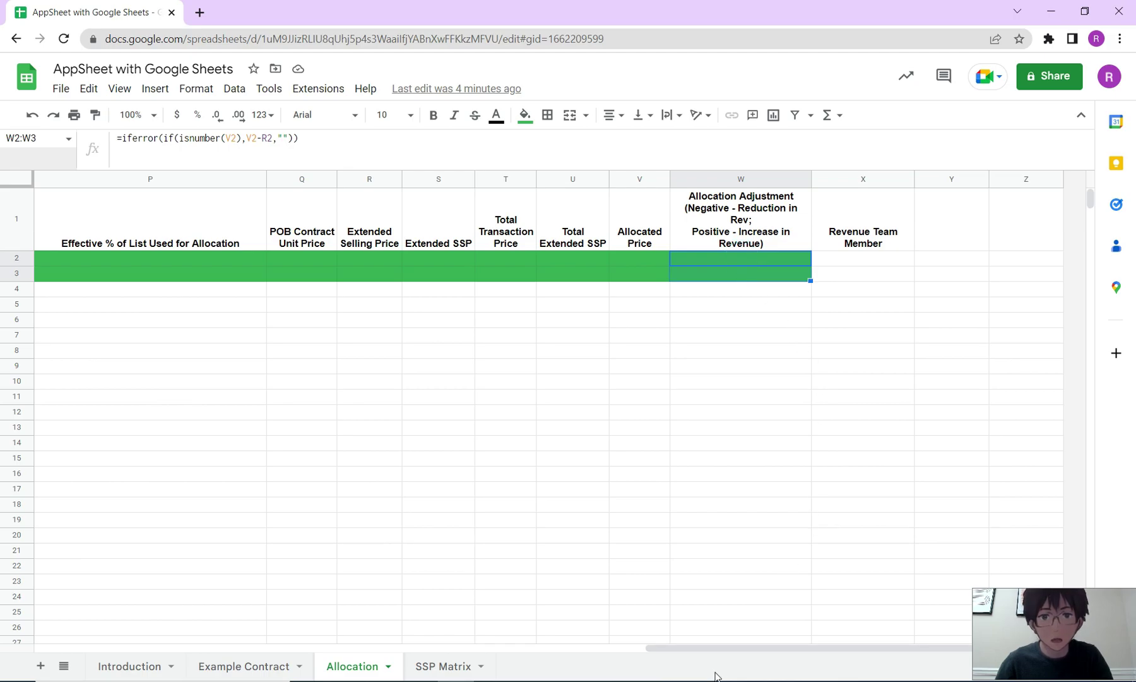
pyautogui.moveTo(724, 647); pyautogui.dragTo(52, 640)
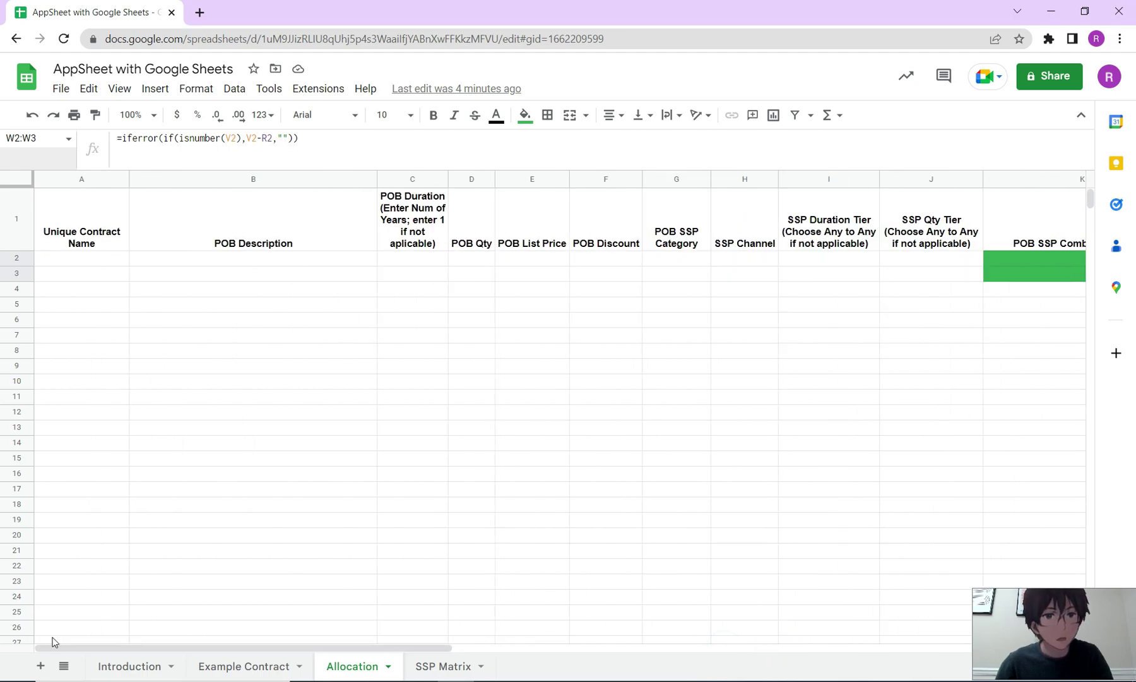
# Step: Review the contract names in column A and the two POB descriptions in column B of the Example Contract sheet
pyautogui.click(239, 672)
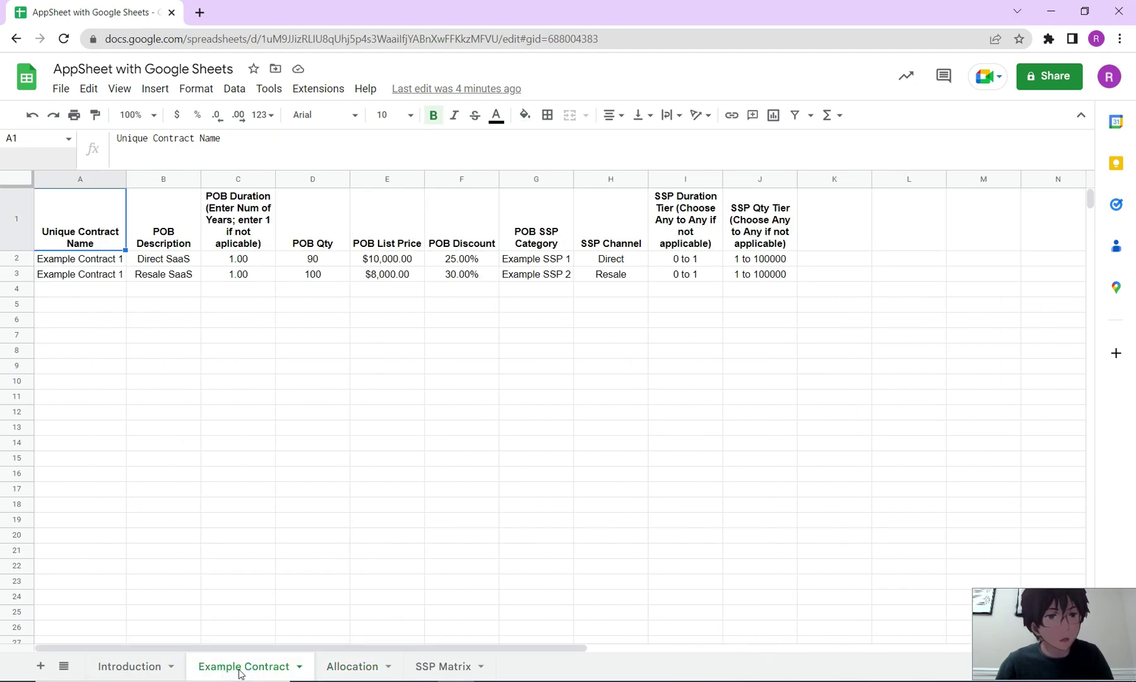
pyautogui.click(106, 259)
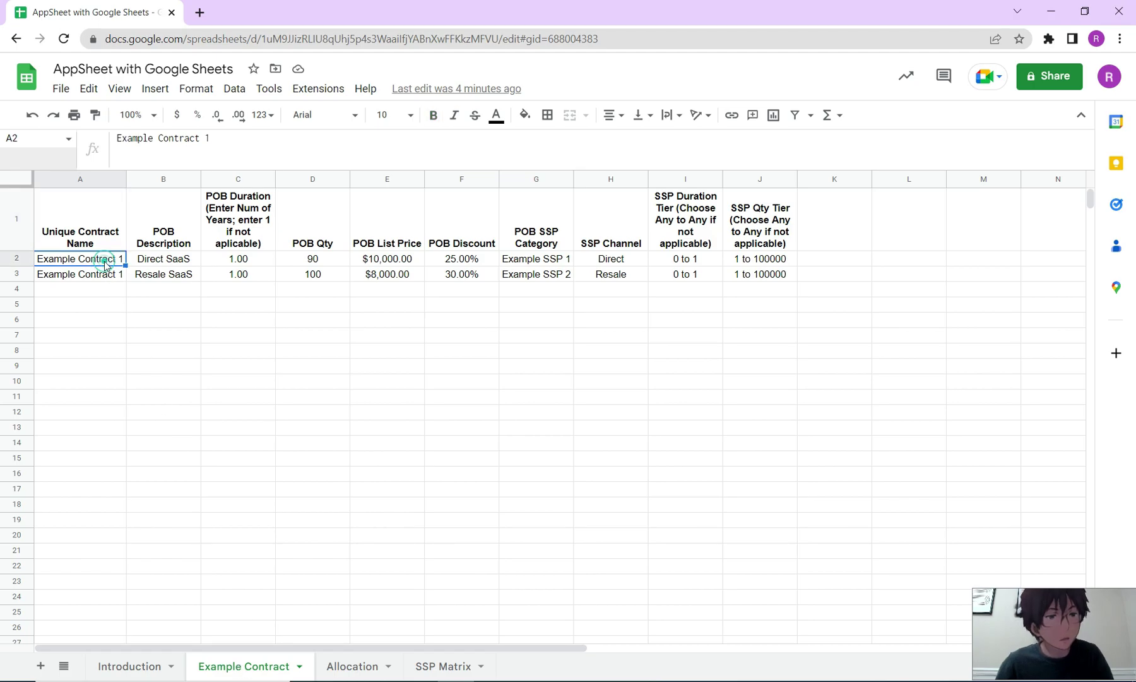
pyautogui.click(177, 261)
pyautogui.click(172, 278)
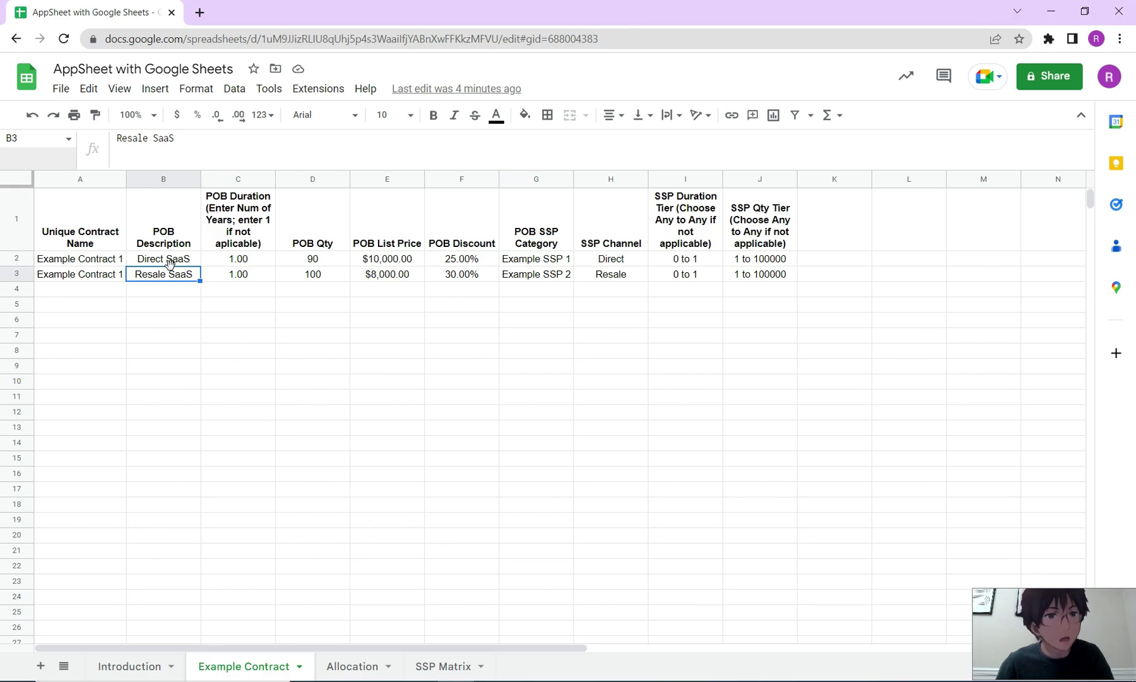
pyautogui.click(169, 260)
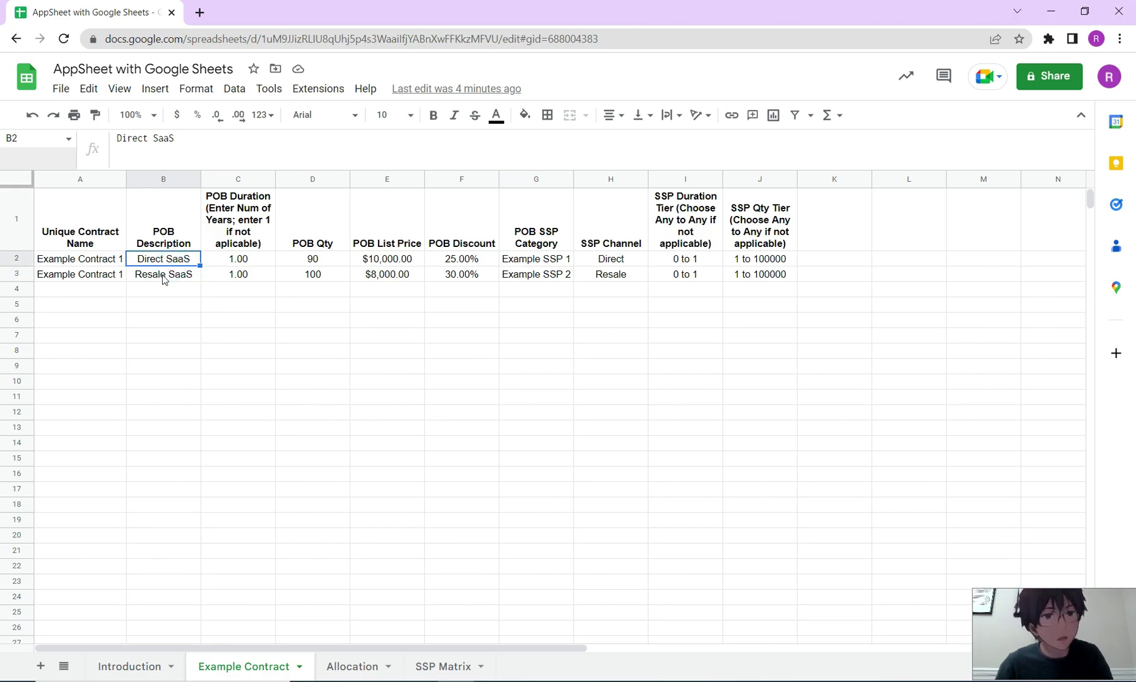
pyautogui.click(161, 278)
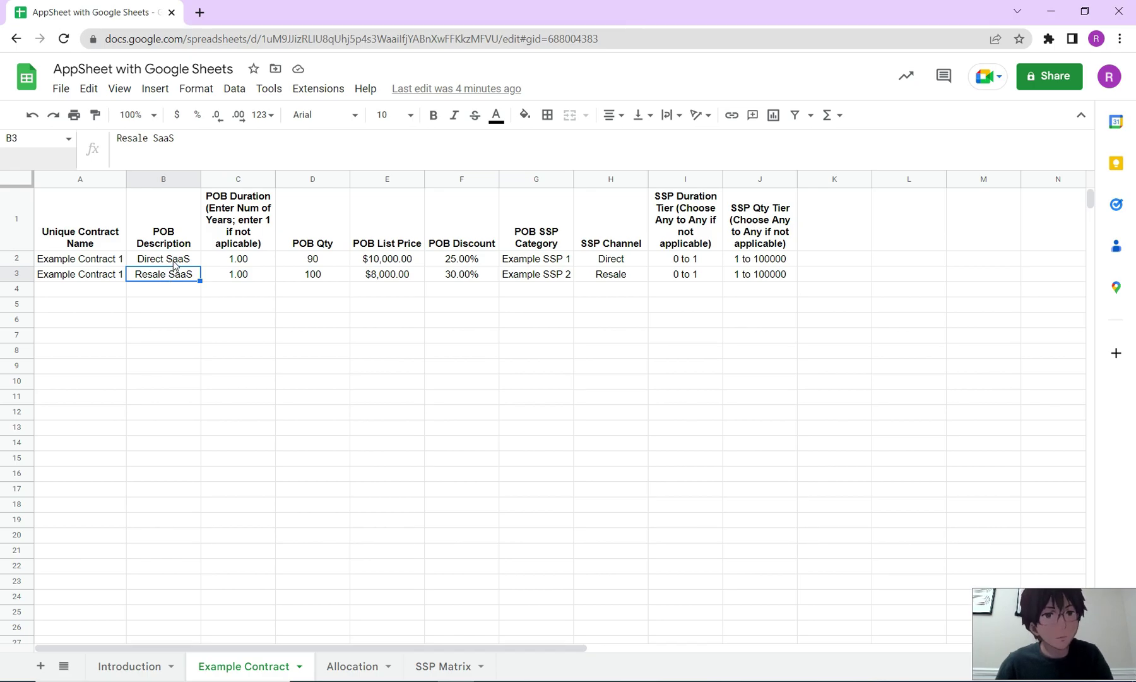
pyautogui.click(175, 264)
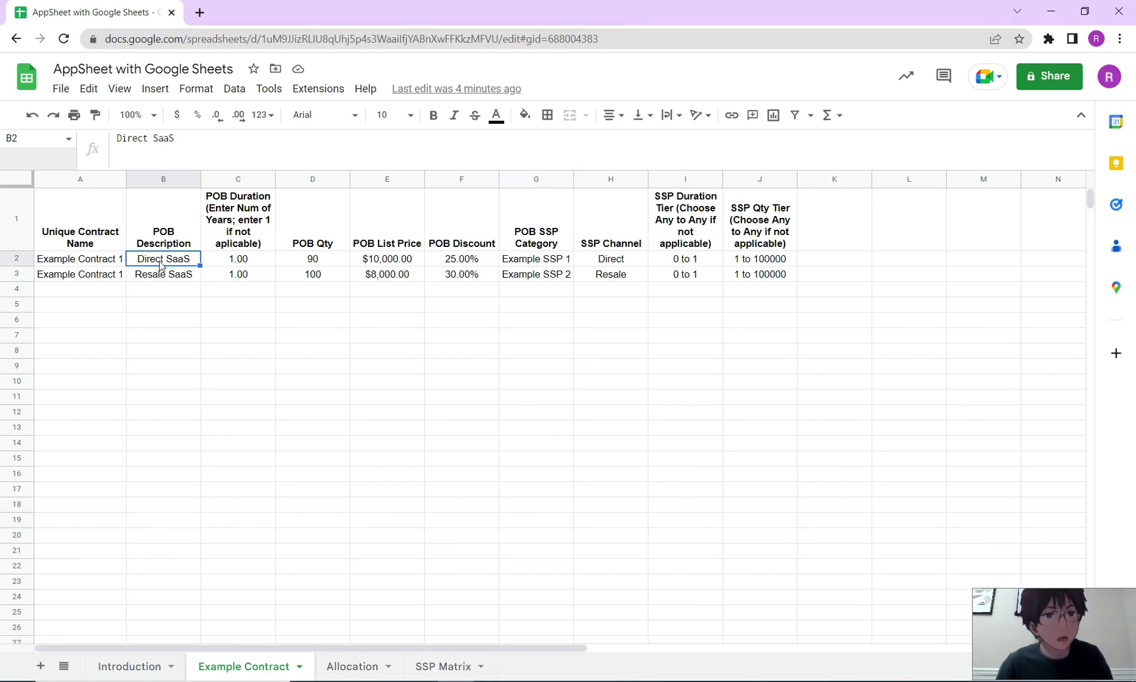
pyautogui.click(158, 277)
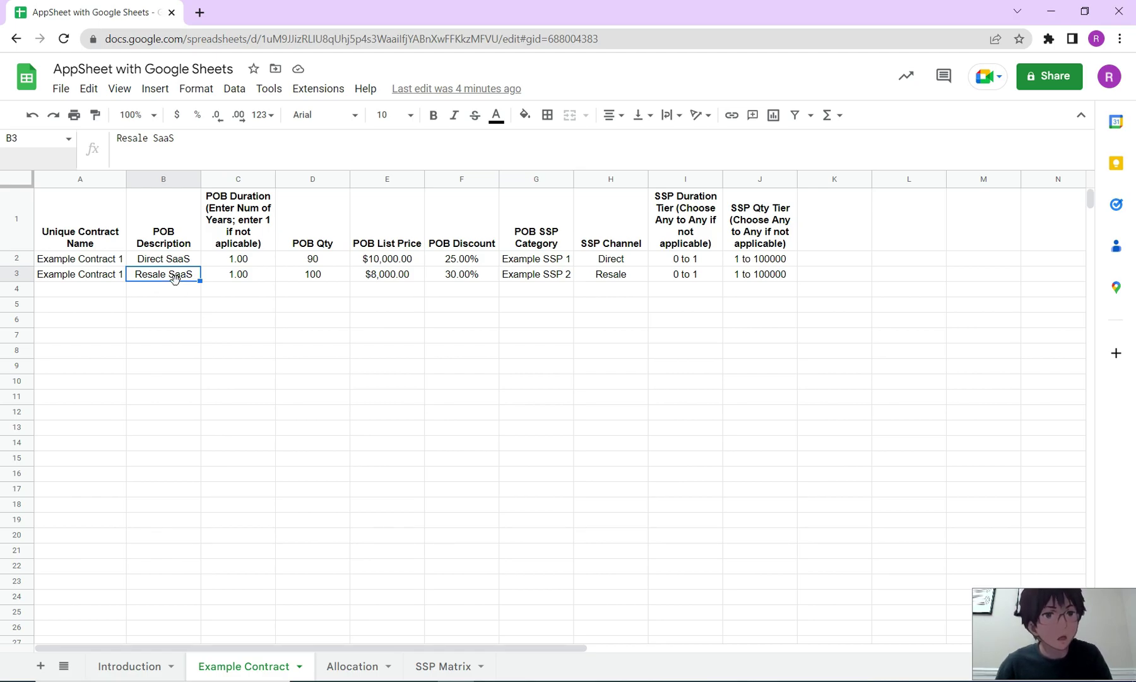
pyautogui.moveTo(95, 262); pyautogui.dragTo(94, 276)
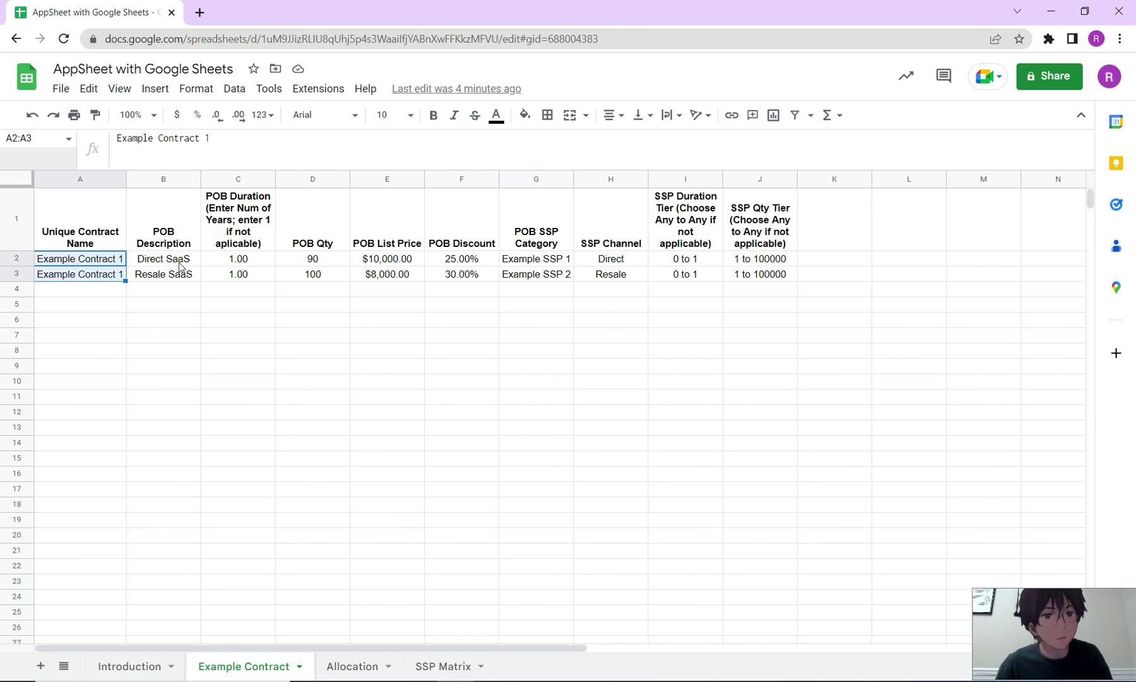
# Step: Examine the POB Duration, POB Qty and POB List Price values of the two example contract lines
pyautogui.click(232, 262)
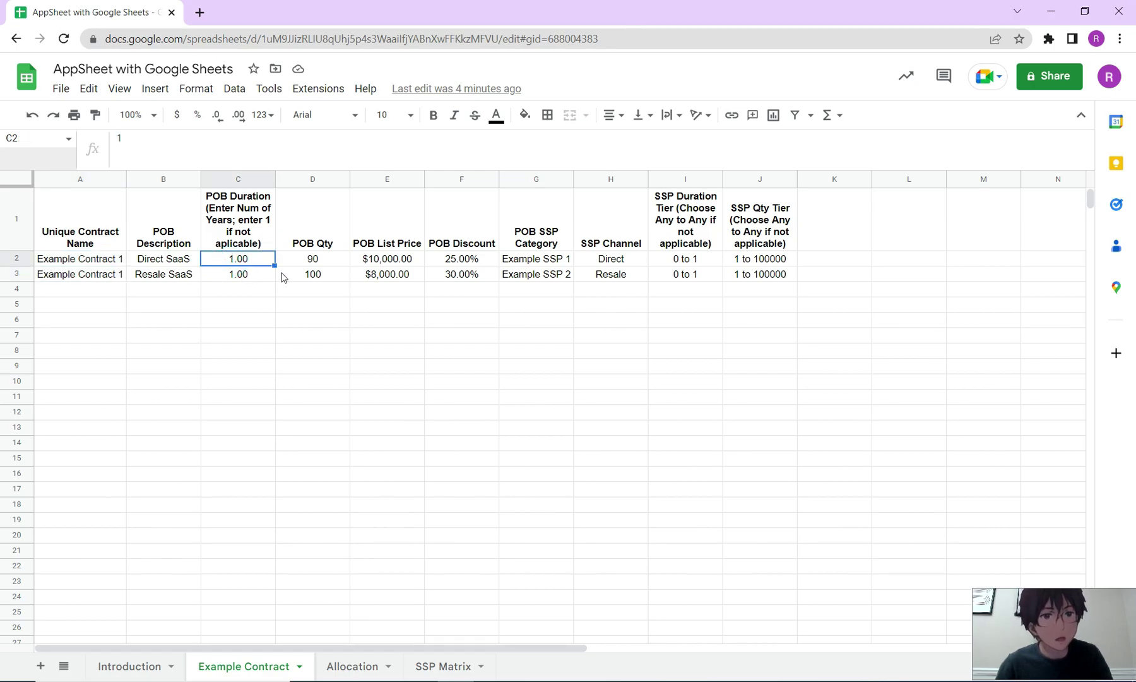
pyautogui.click(302, 262)
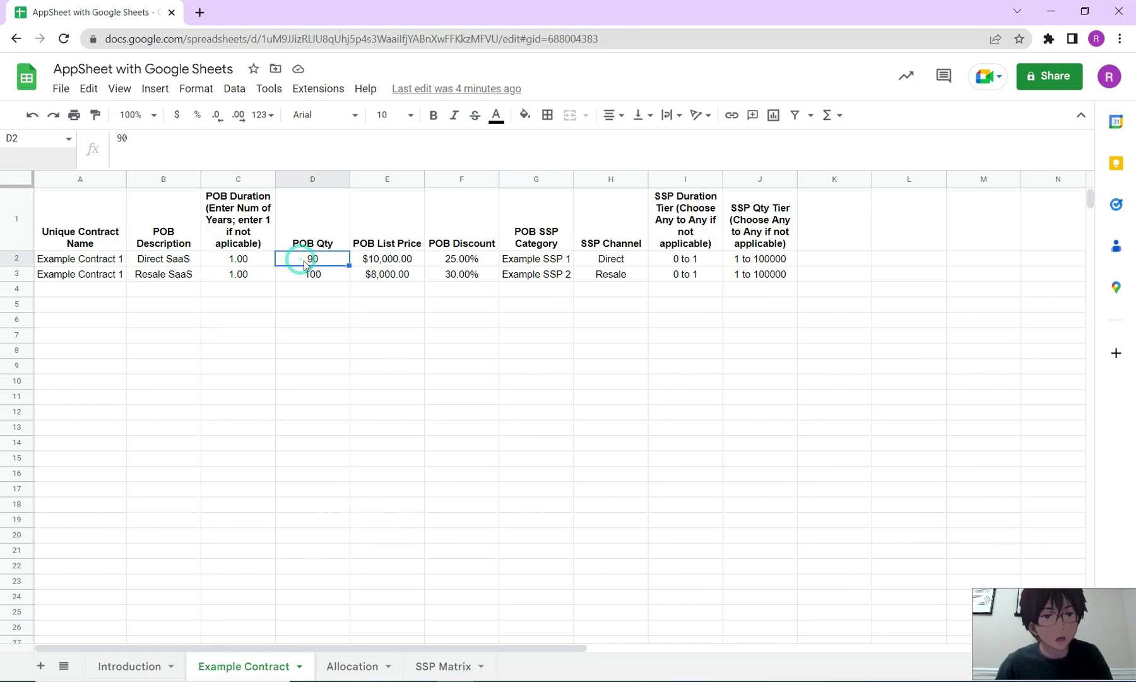
pyautogui.click(306, 275)
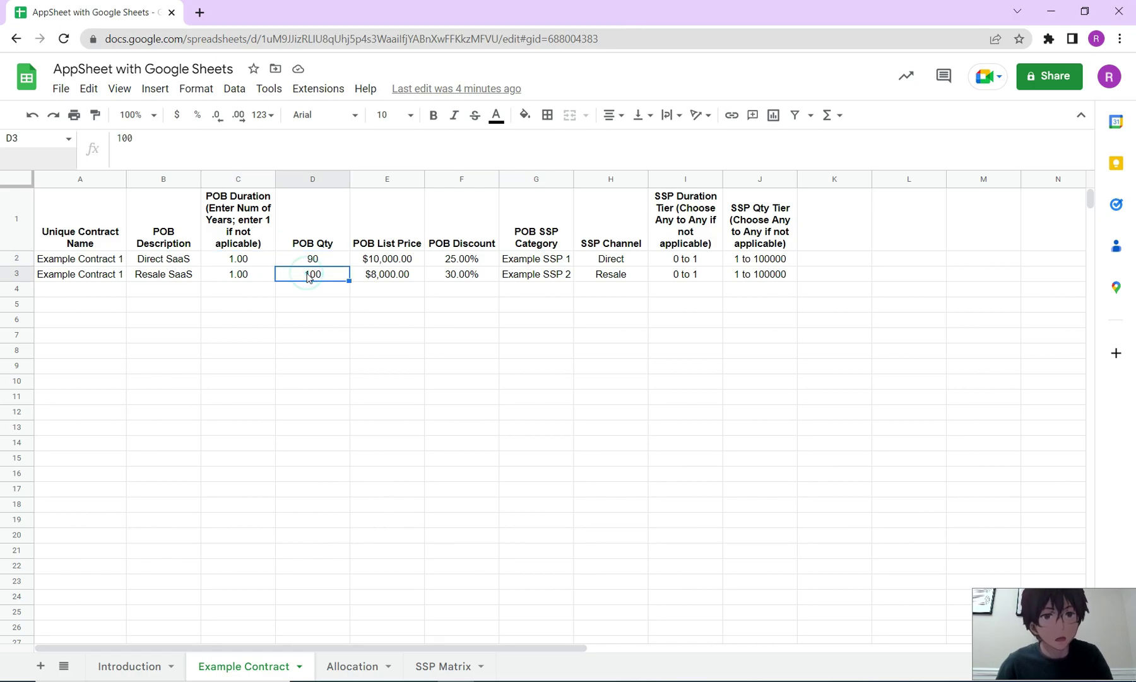
pyautogui.click(372, 259)
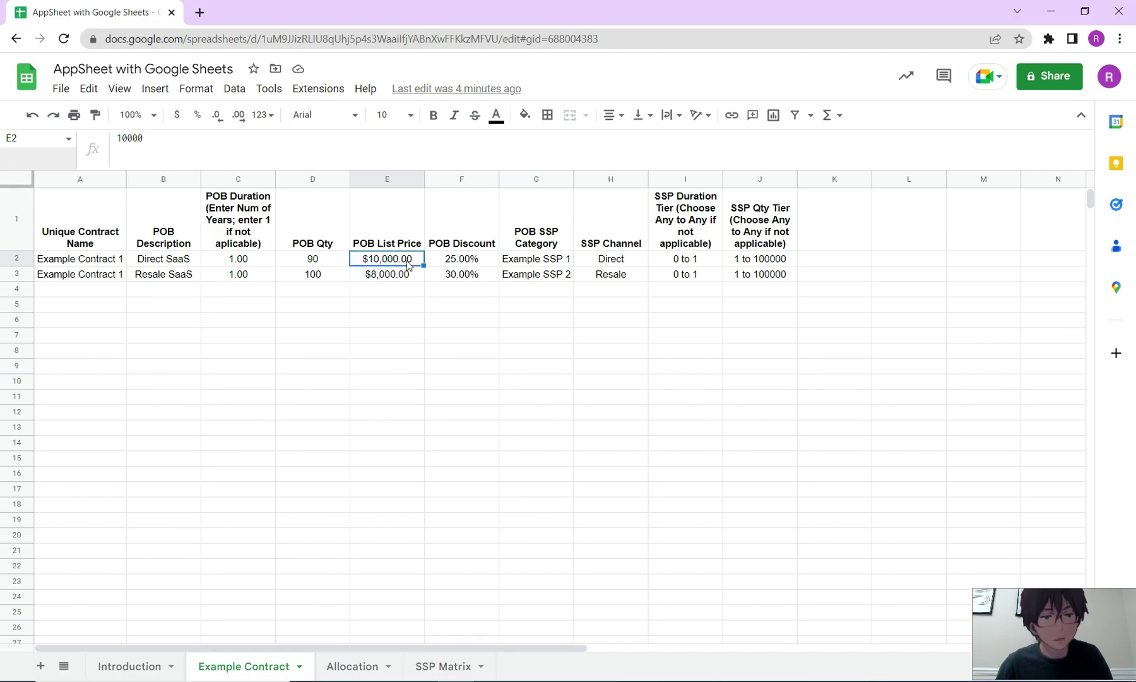
pyautogui.click(403, 278)
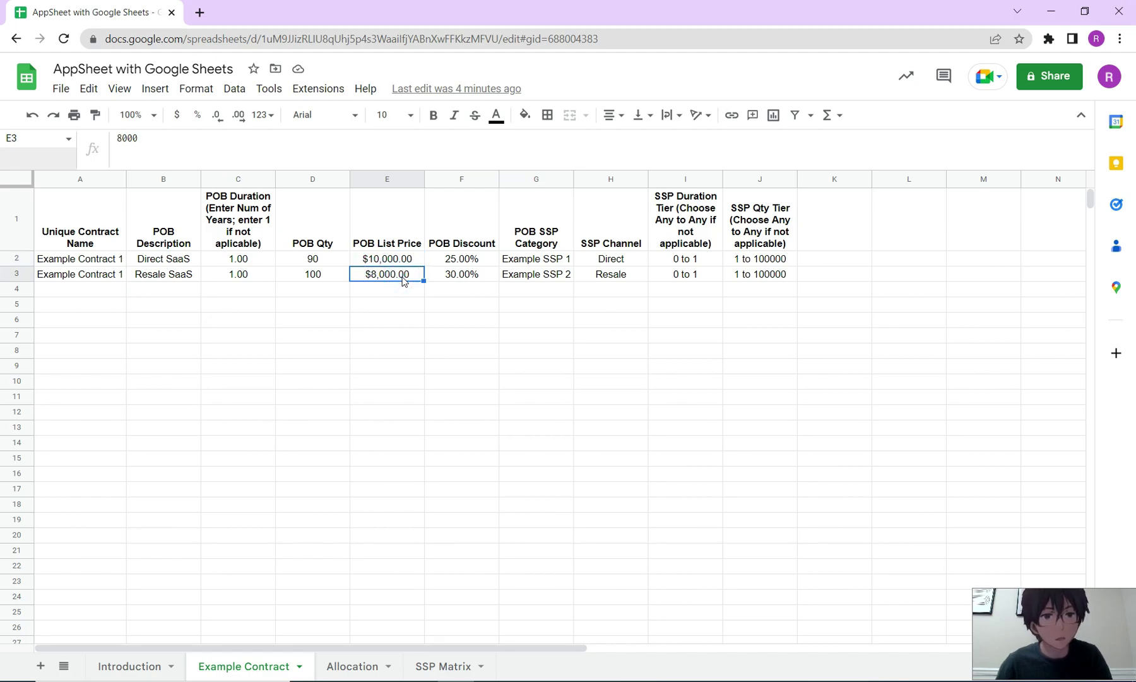
# Step: Copy the two example contract rows, A2:J3, from the Example Contract sheet into the Allocation sheet starting at A2
pyautogui.moveTo(76, 219); pyautogui.dragTo(743, 273)
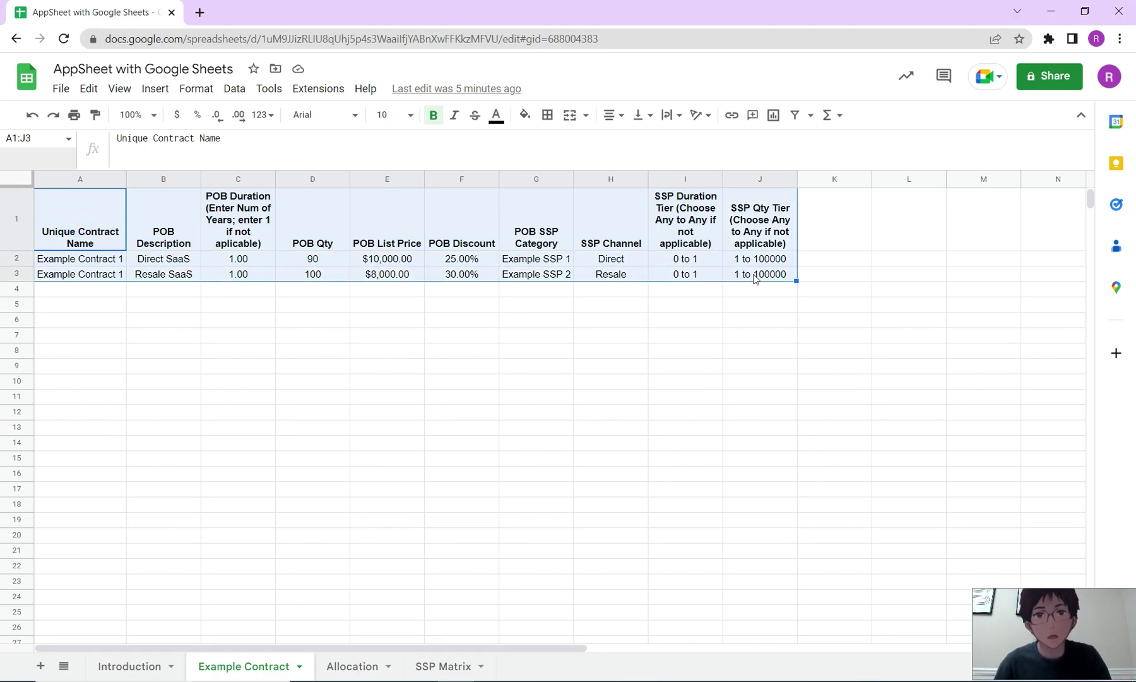
pyautogui.click(755, 278)
pyautogui.moveTo(756, 278); pyautogui.dragTo(446, 245)
pyautogui.keyDown('shift'); pyautogui.click(58, 256); pyautogui.keyUp('shift')
pyautogui.hotkey('ctrl', 'c')
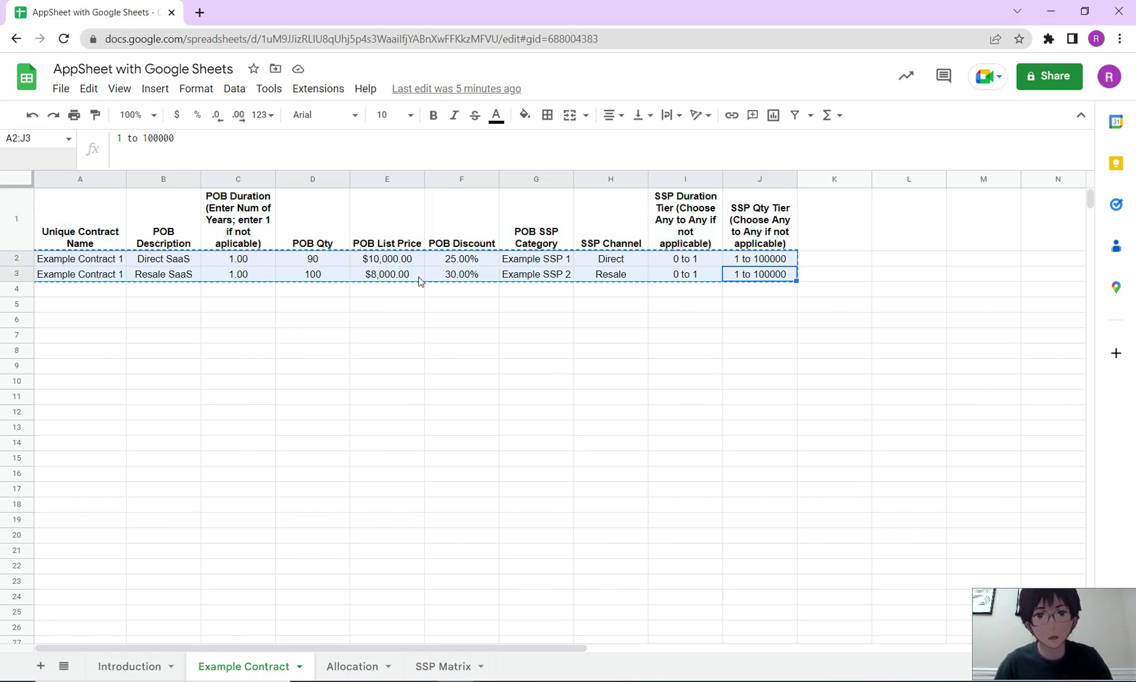
pyautogui.click(355, 666)
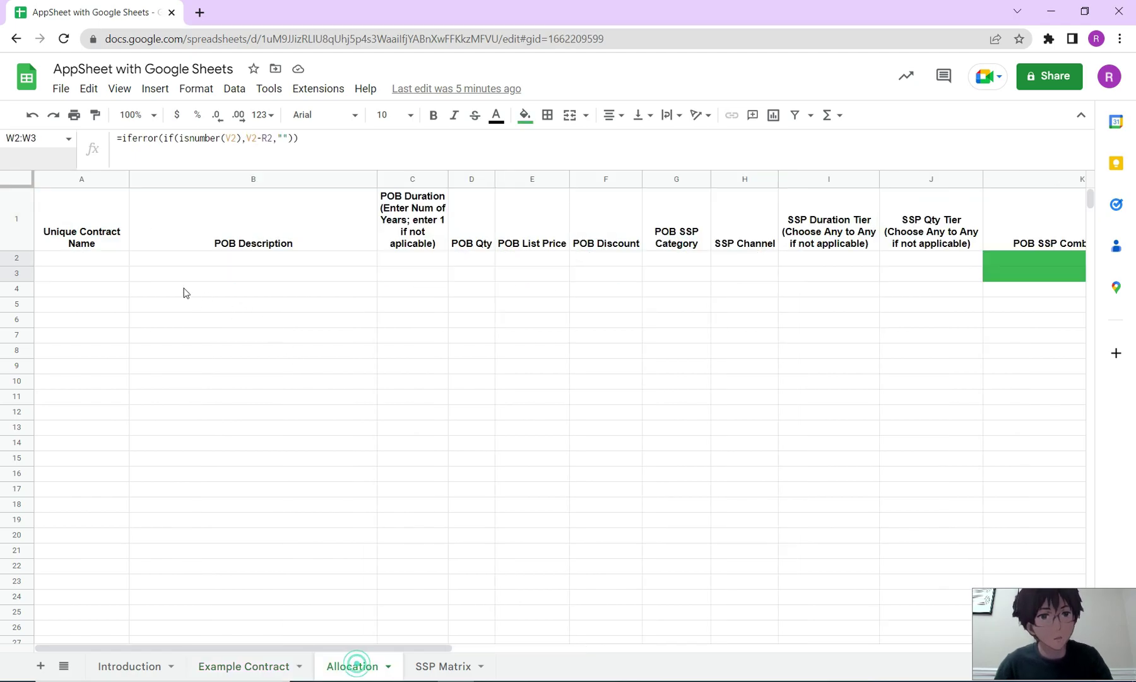
pyautogui.click(96, 264)
pyautogui.hotkey('ctrl', 'v')
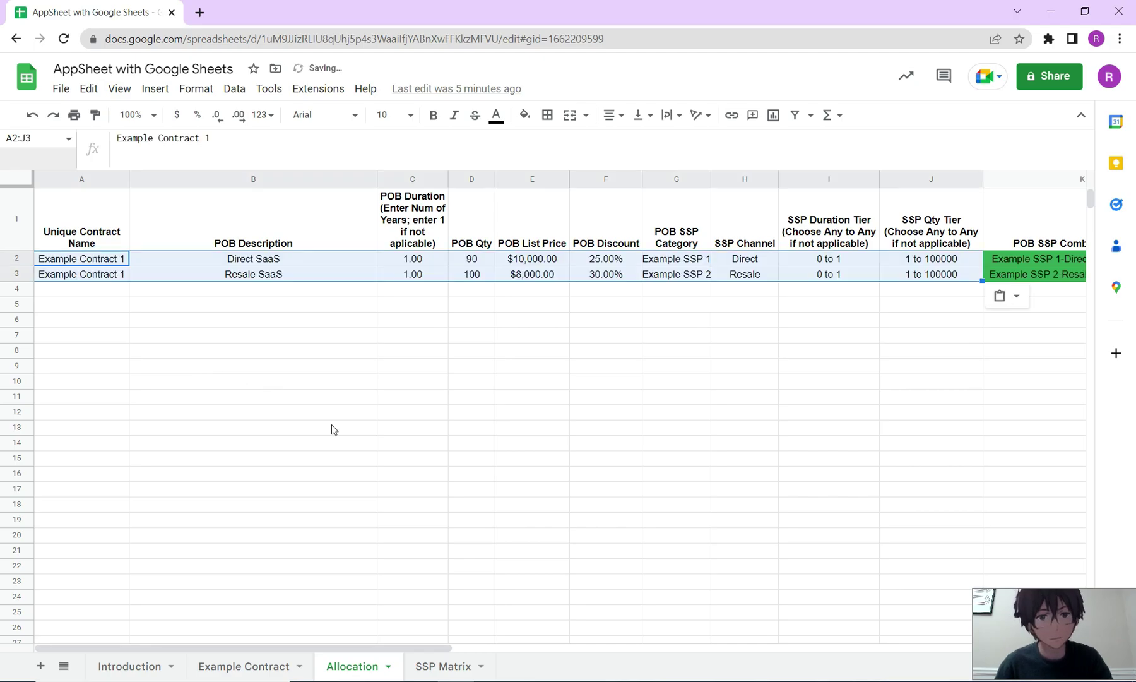
# Step: Examine the calculated Allocated Price and Allocation Adjustment for both contract lines on the Allocation sheet
pyautogui.moveTo(265, 647); pyautogui.dragTo(680, 659)
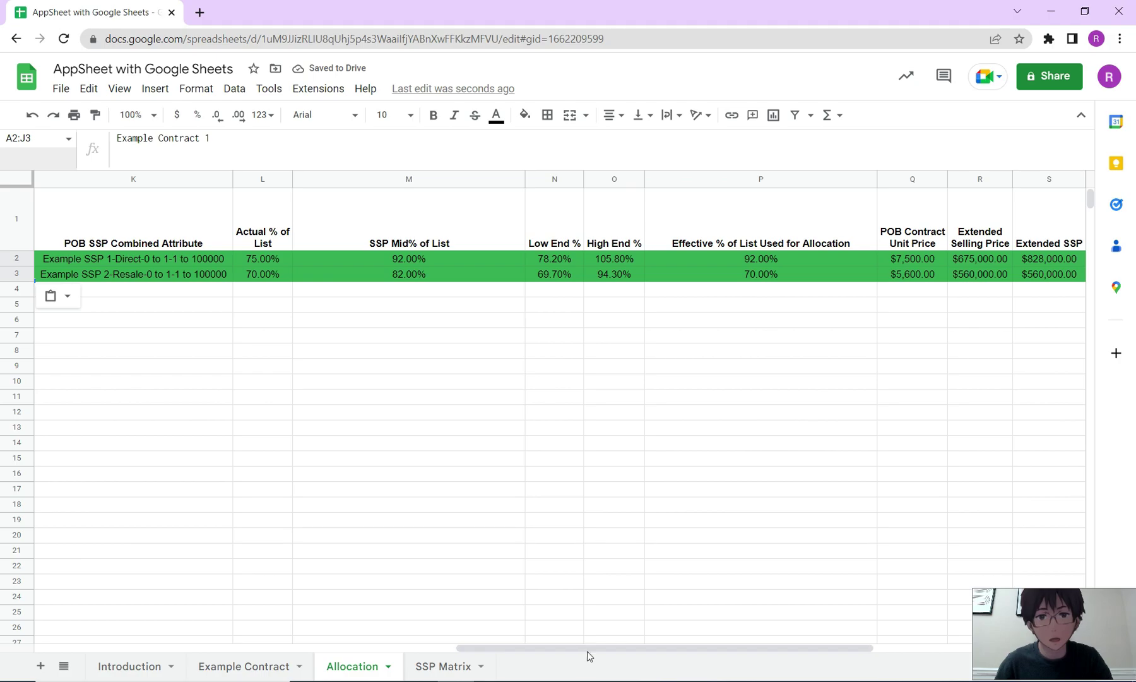
pyautogui.moveTo(585, 657); pyautogui.dragTo(802, 665)
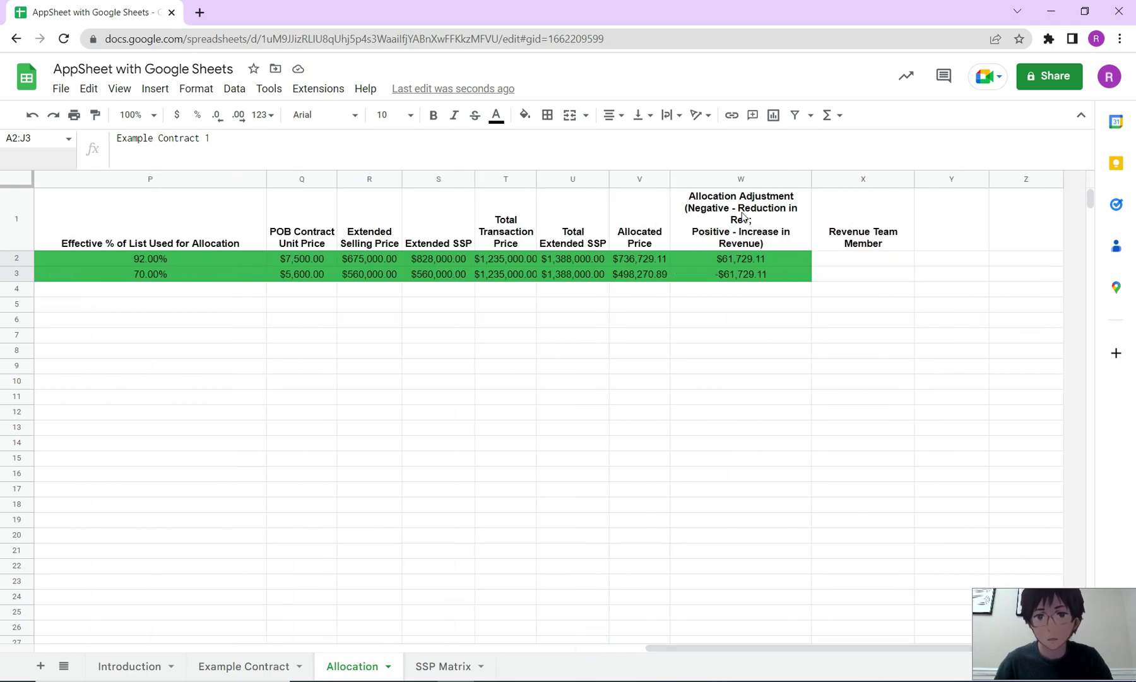
pyautogui.click(656, 260)
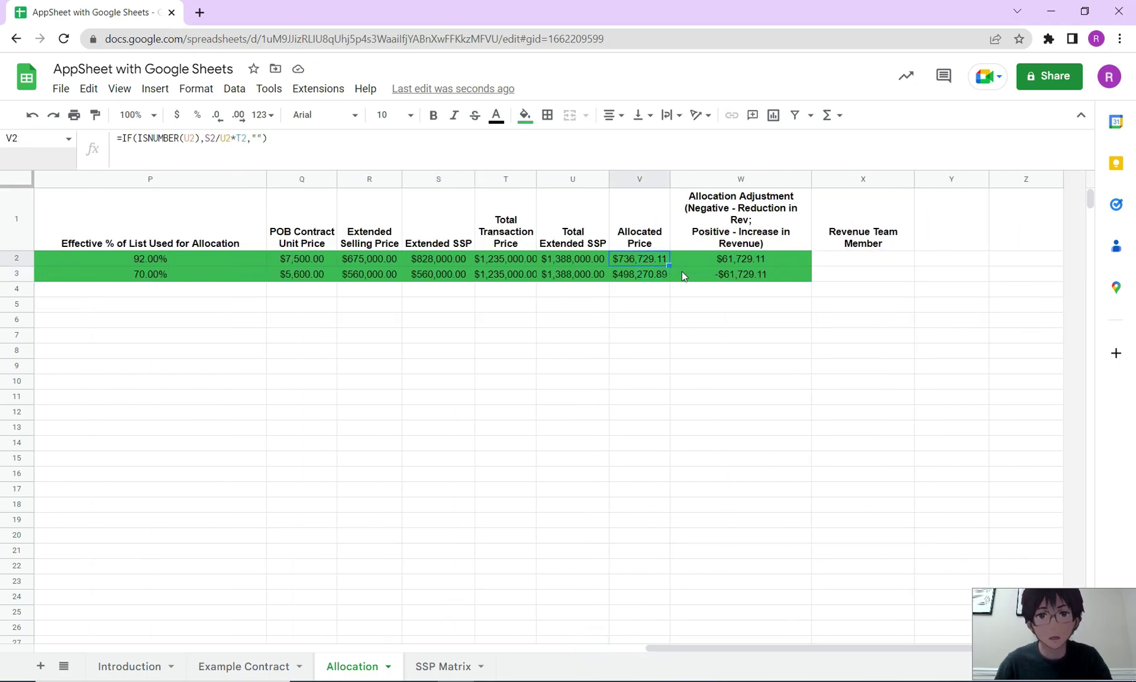
pyautogui.click(641, 276)
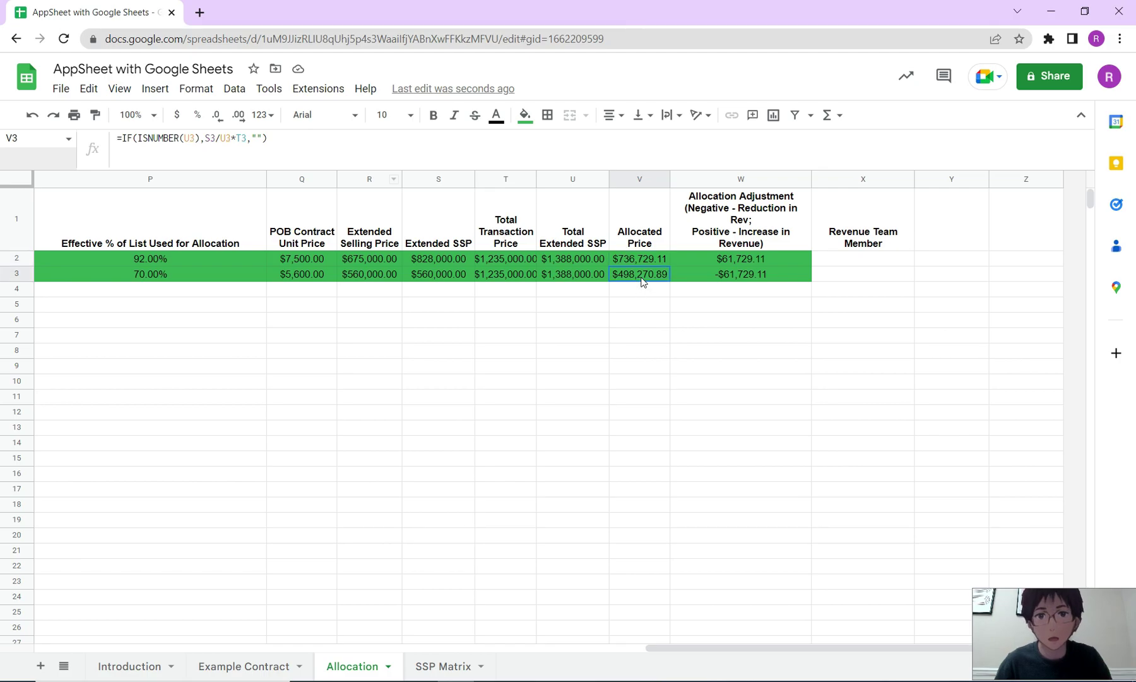
pyautogui.click(653, 259)
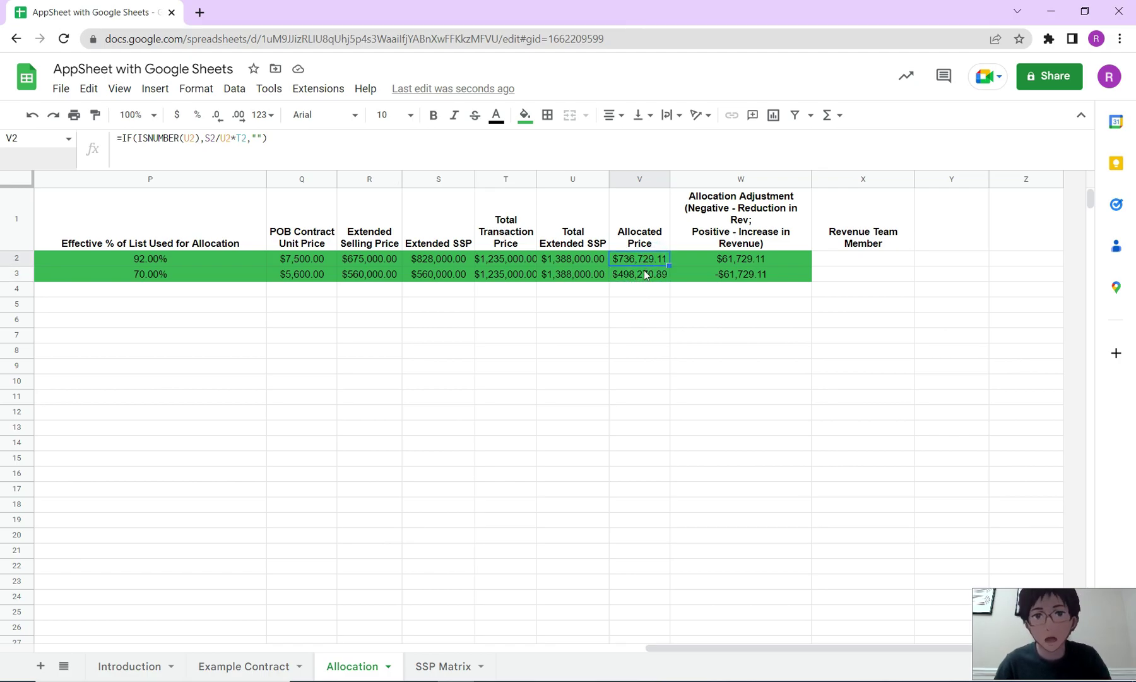
pyautogui.click(716, 262)
pyautogui.click(720, 275)
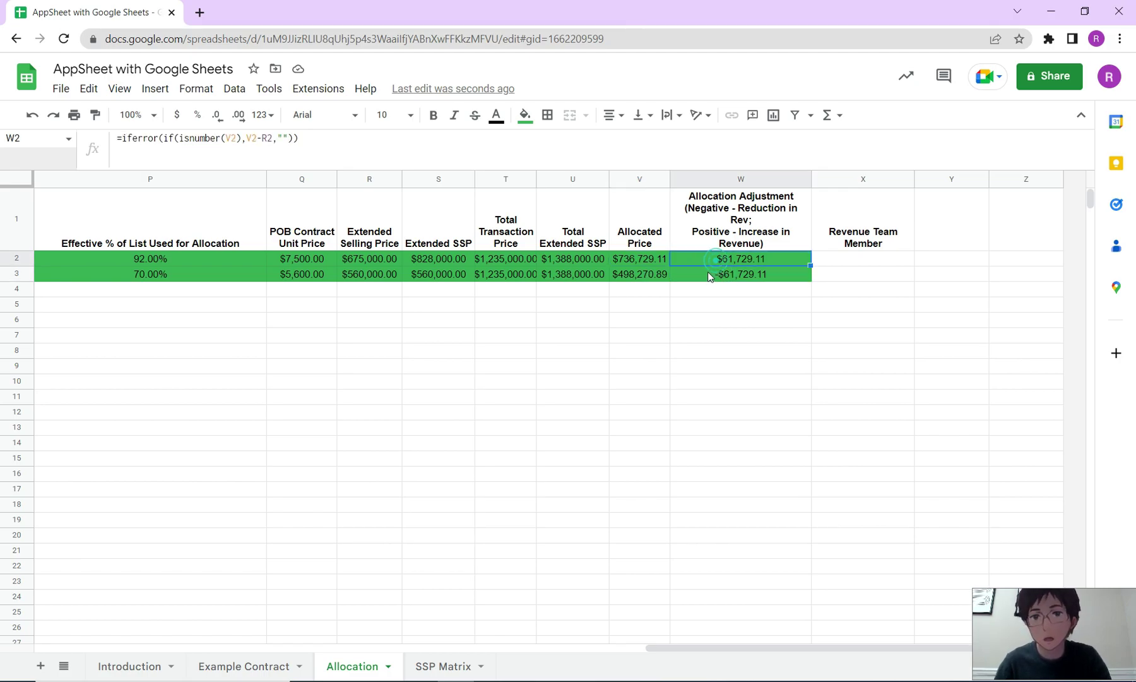
pyautogui.click(710, 273)
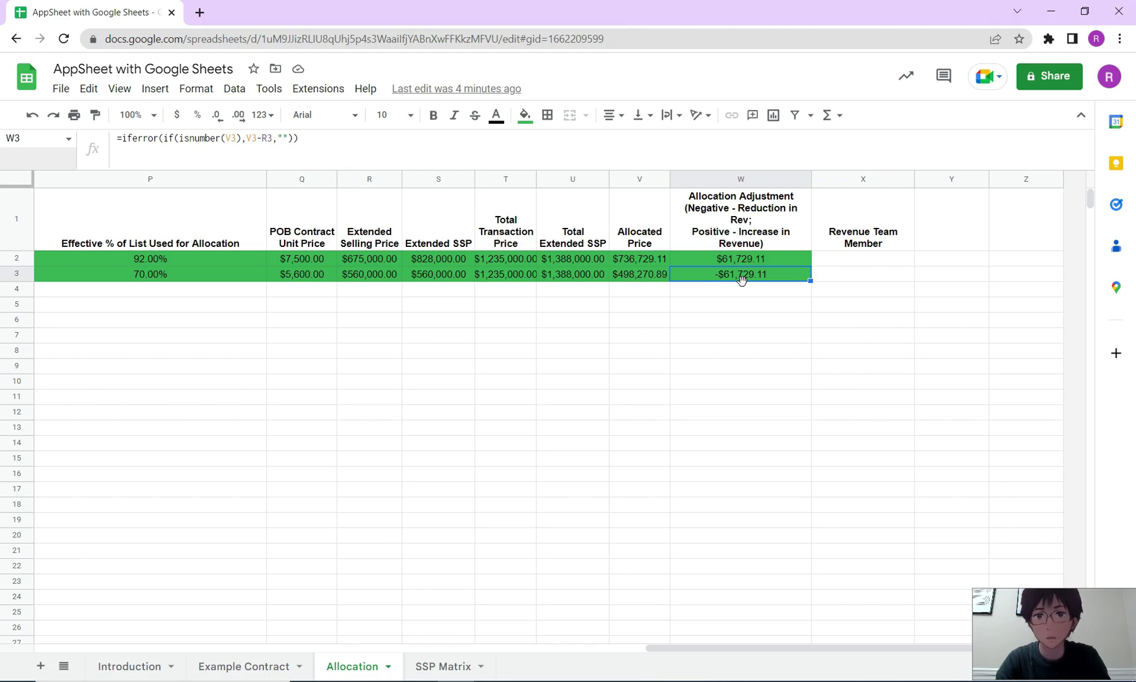
# Step: Create an AppSheet app from the spreadsheet, authorizing access with the existing Google account and accepting the cookie notice
pyautogui.click(304, 90)
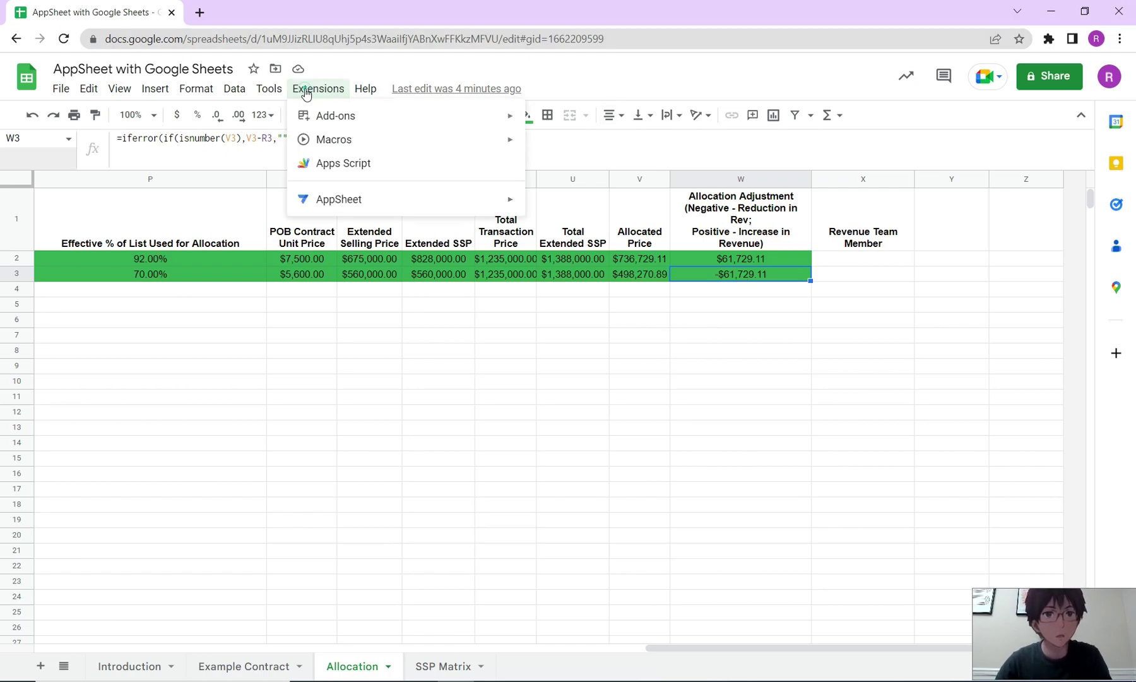
pyautogui.moveTo(360, 198)
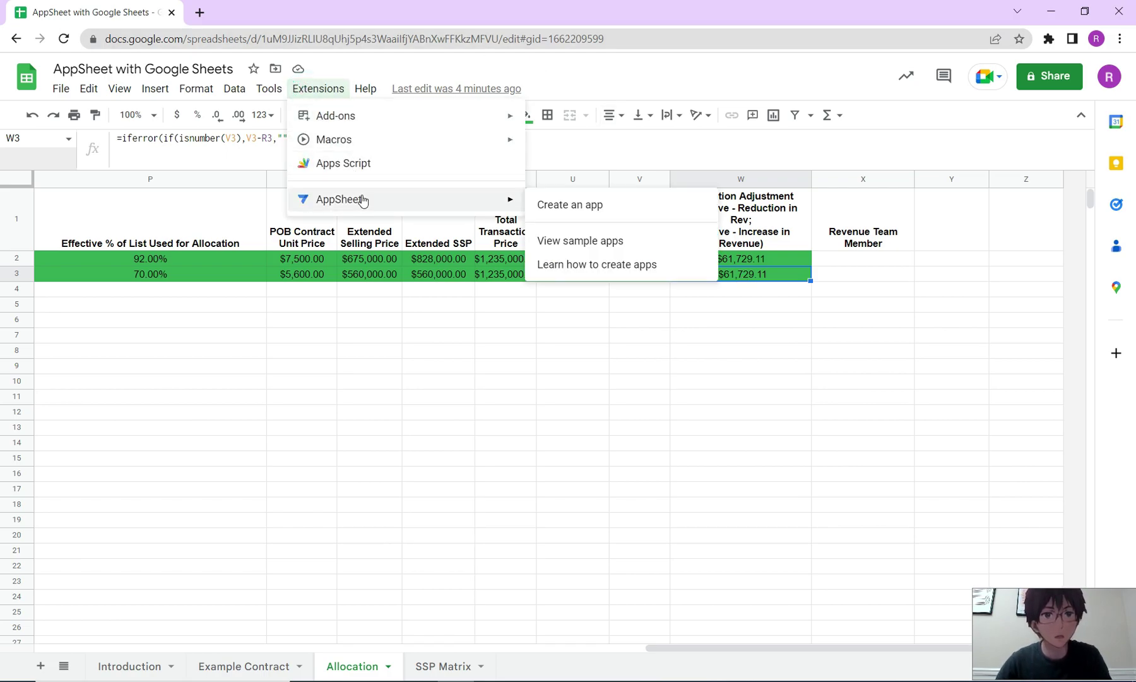
pyautogui.click(609, 214)
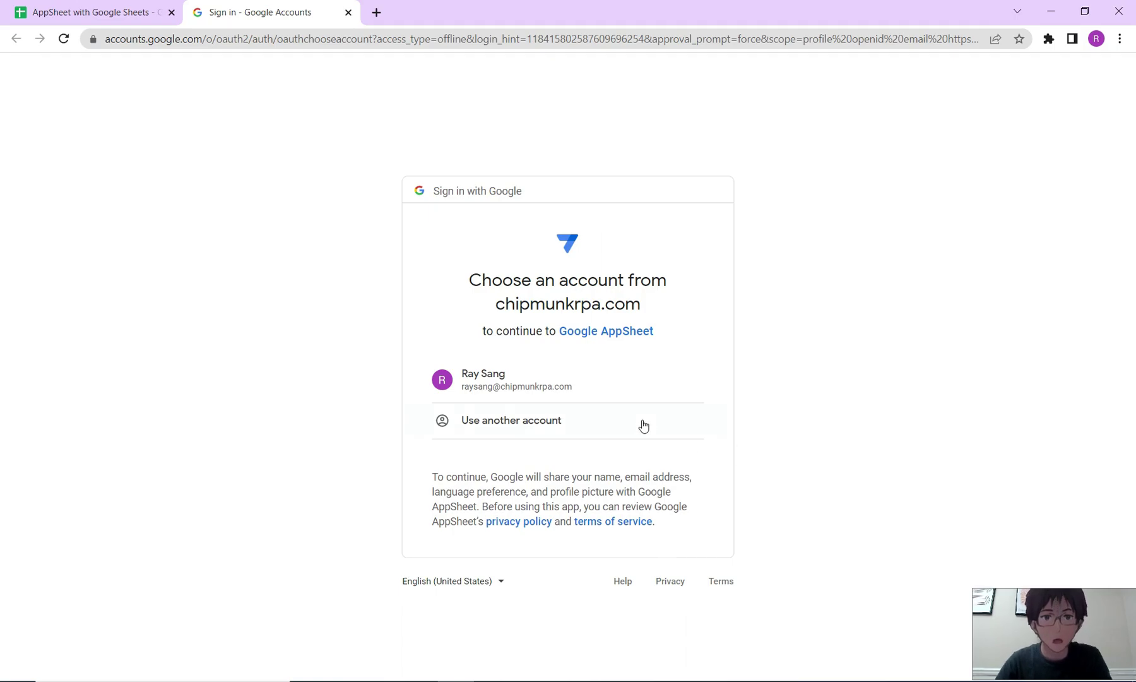
pyautogui.click(575, 391)
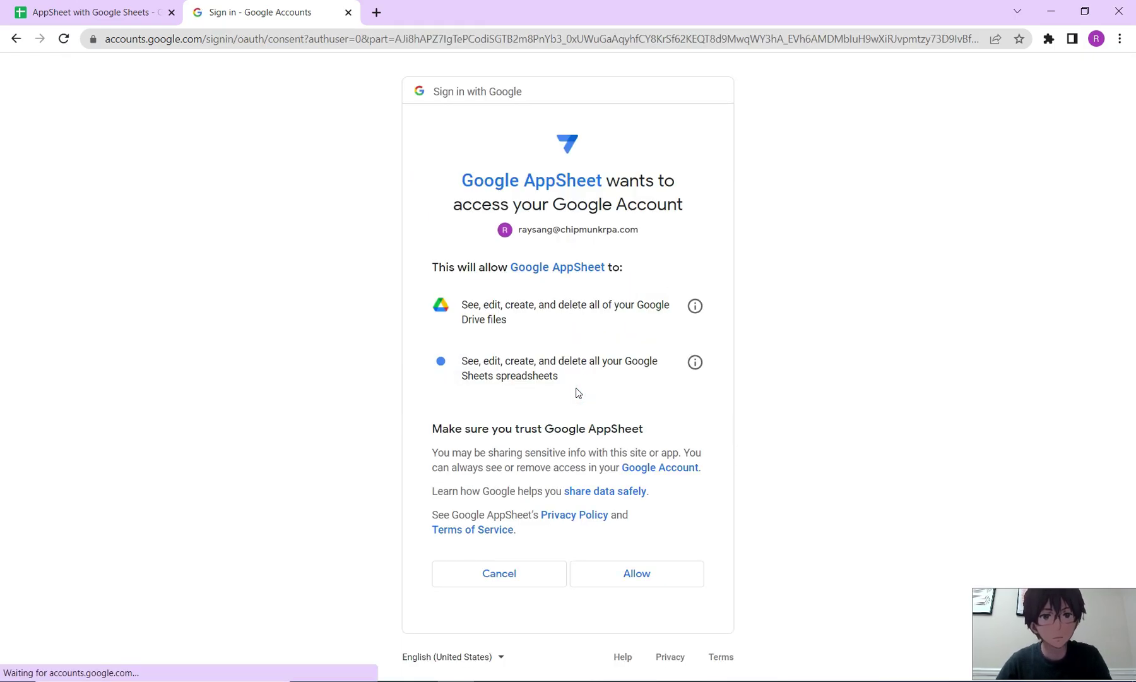
pyautogui.click(635, 577)
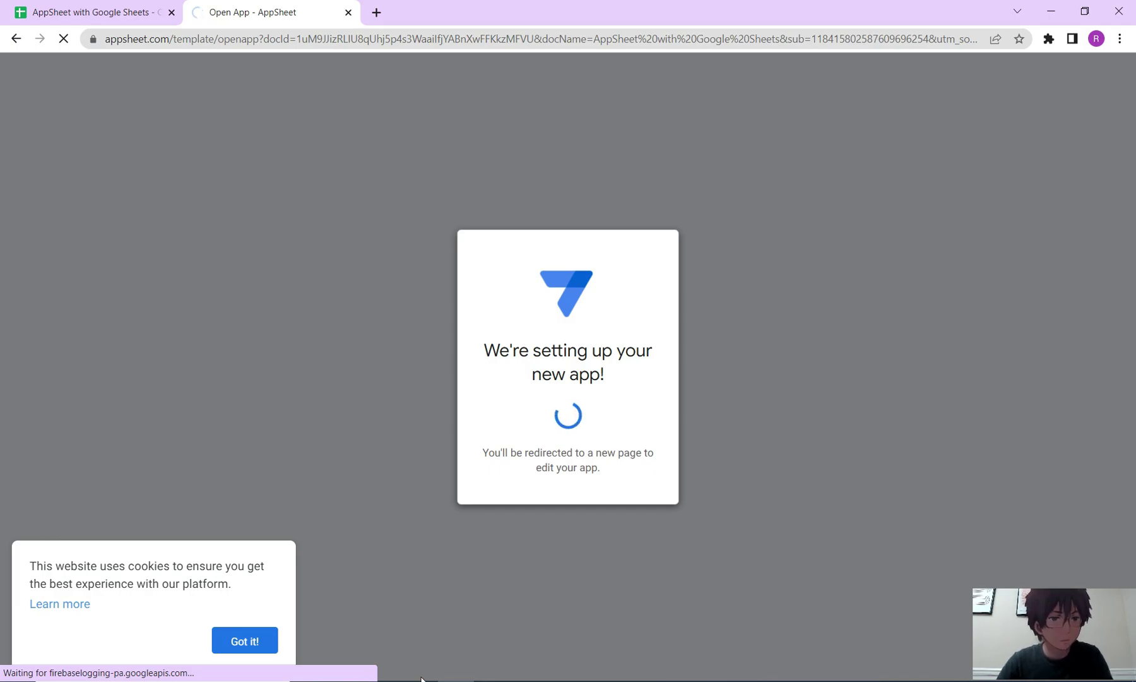
pyautogui.click(255, 645)
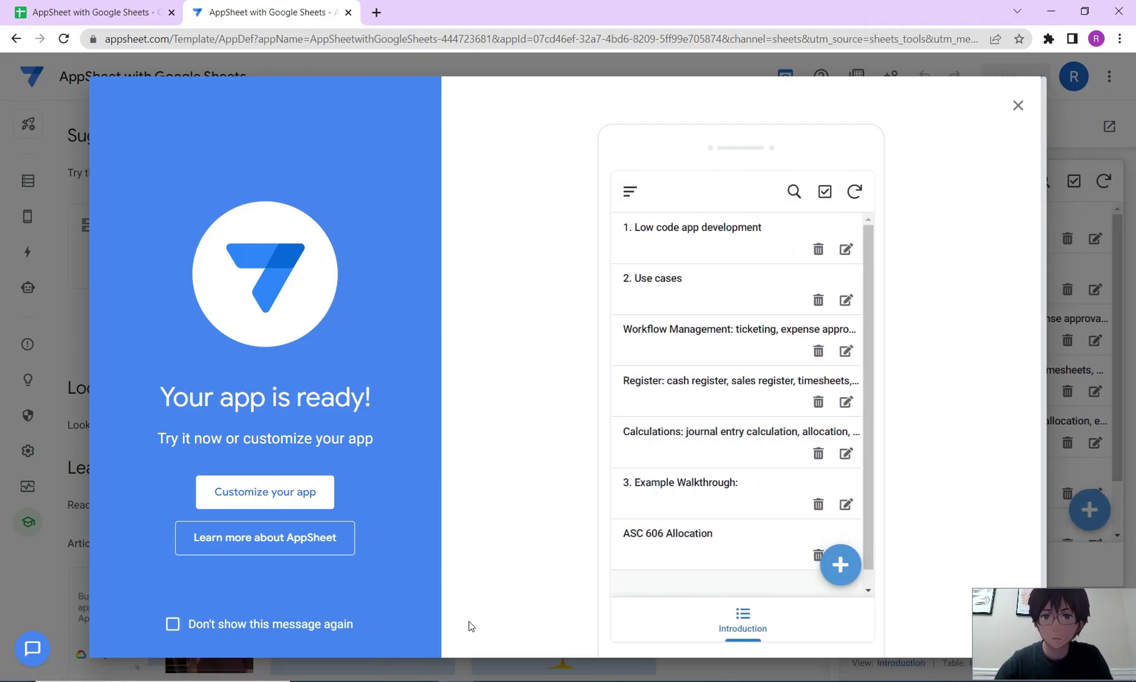
# Step: Dismiss the app-ready and new-editor welcome messages and open the desktop preview of the app in its own browser tab
pyautogui.click(1019, 105)
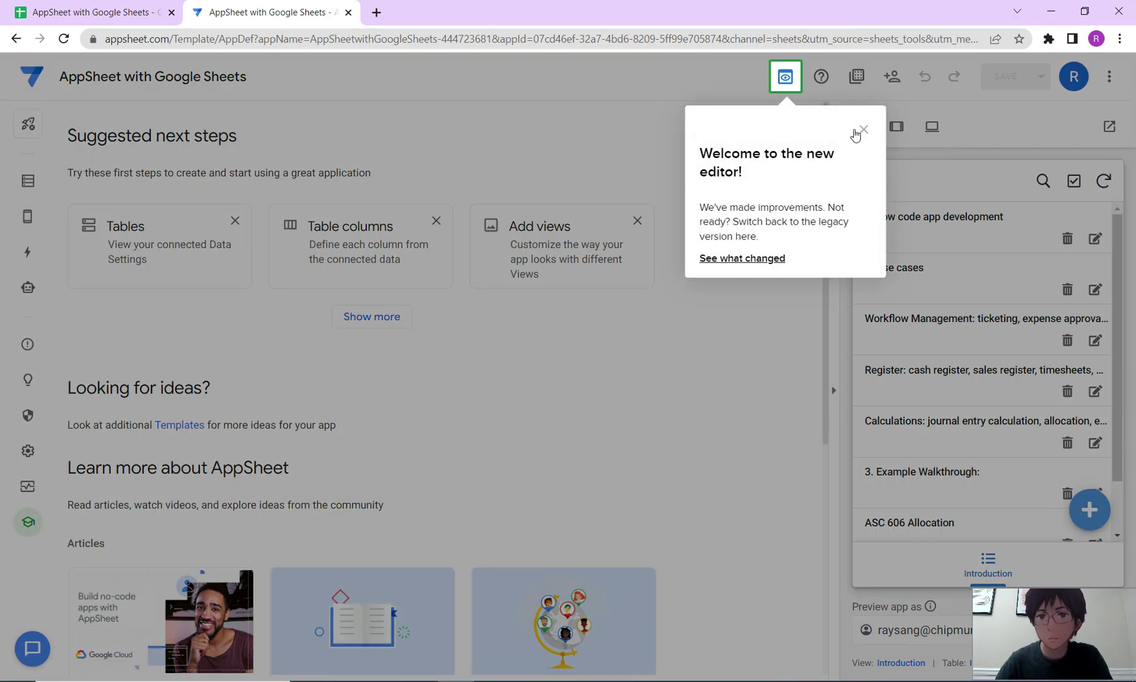
pyautogui.click(857, 129)
pyautogui.click(932, 127)
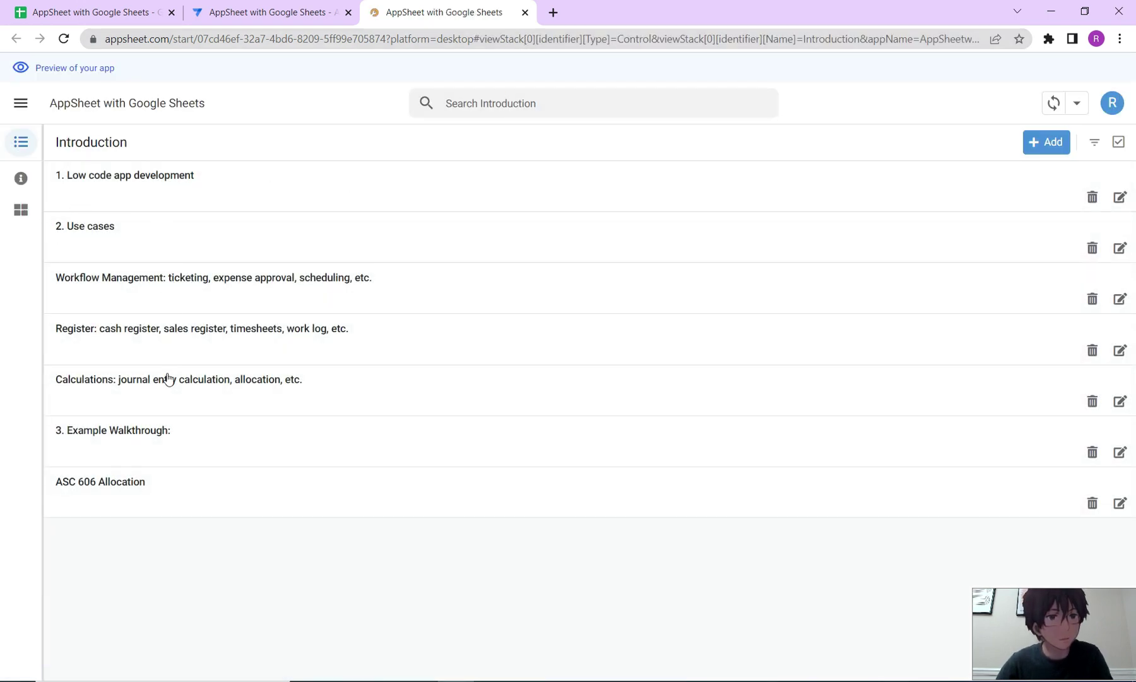
# Step: Browse the Introduction view's entries in the app preview and check the detail pane for each one
pyautogui.click(182, 180)
pyautogui.click(287, 243)
pyautogui.click(288, 299)
pyautogui.click(281, 350)
pyautogui.click(265, 391)
pyautogui.click(231, 441)
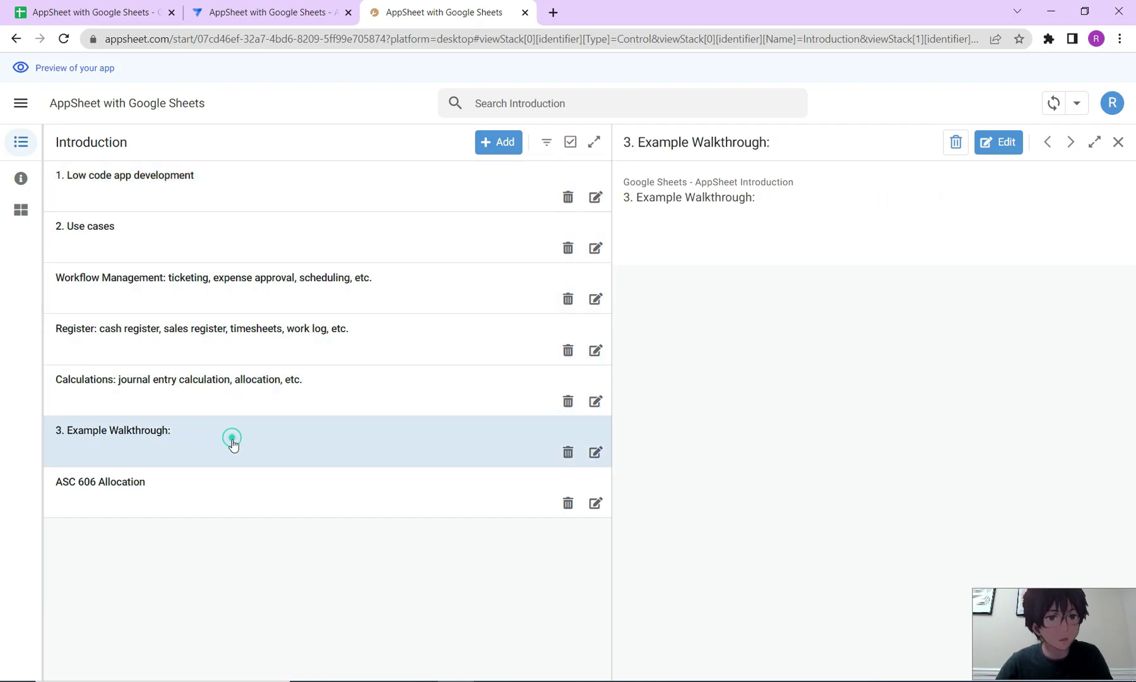
pyautogui.click(166, 497)
pyautogui.click(195, 442)
pyautogui.click(229, 340)
pyautogui.click(227, 191)
pyautogui.click(208, 148)
pyautogui.click(190, 217)
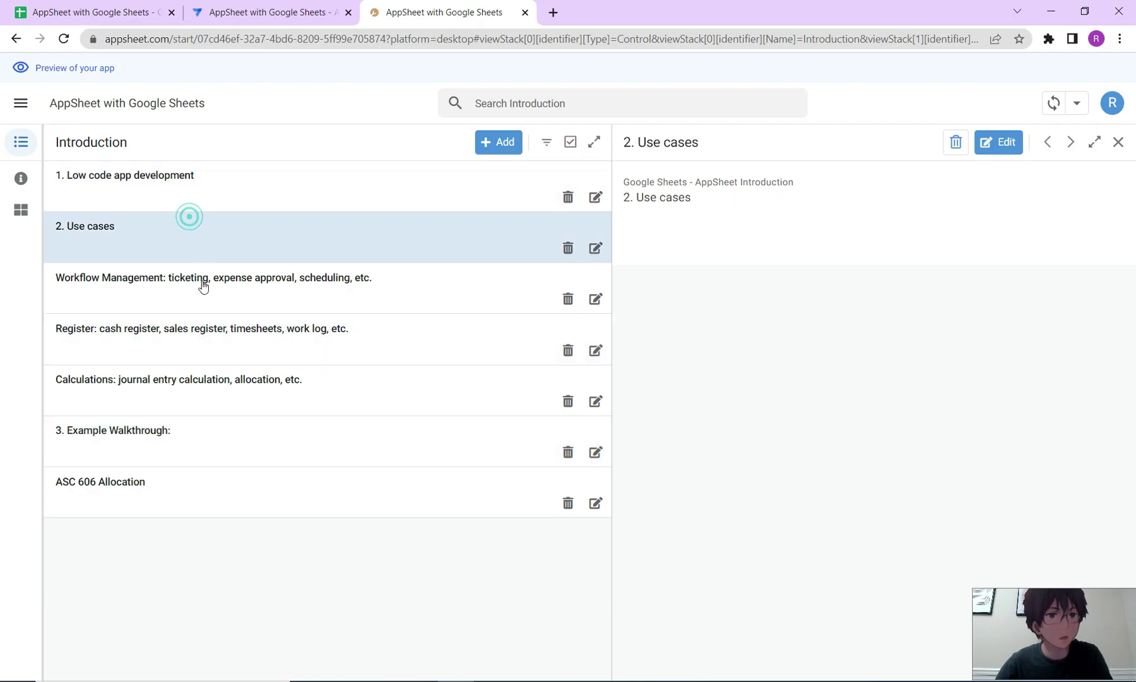
pyautogui.click(197, 291)
pyautogui.click(202, 359)
pyautogui.click(197, 414)
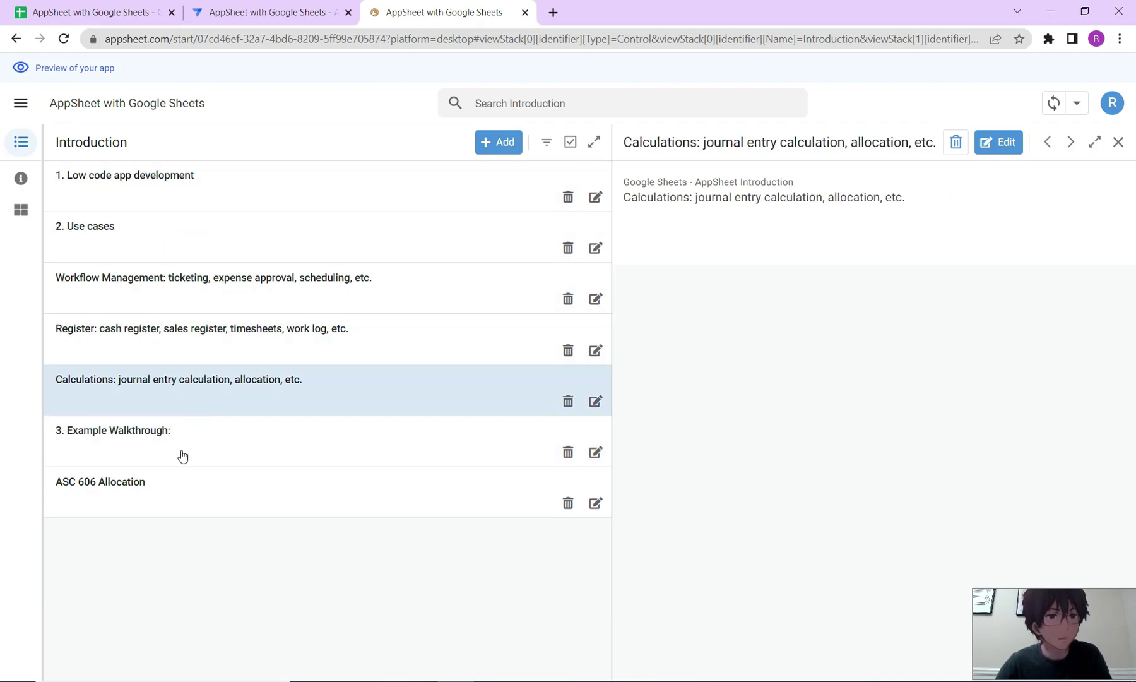
# Step: Check the detail pane for the Example Walkthrough and ASC 606 Allocation entries in the Introduction view
pyautogui.click(182, 454)
pyautogui.click(169, 527)
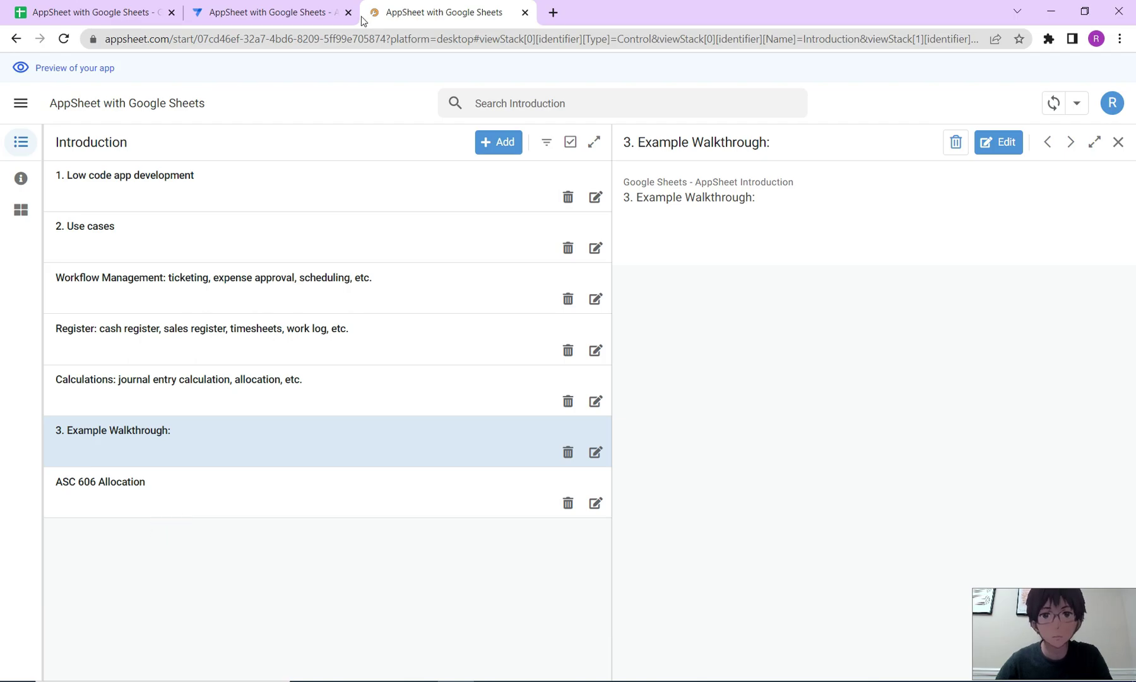
pyautogui.click(221, 197)
pyautogui.click(211, 253)
pyautogui.click(262, 324)
pyautogui.click(235, 464)
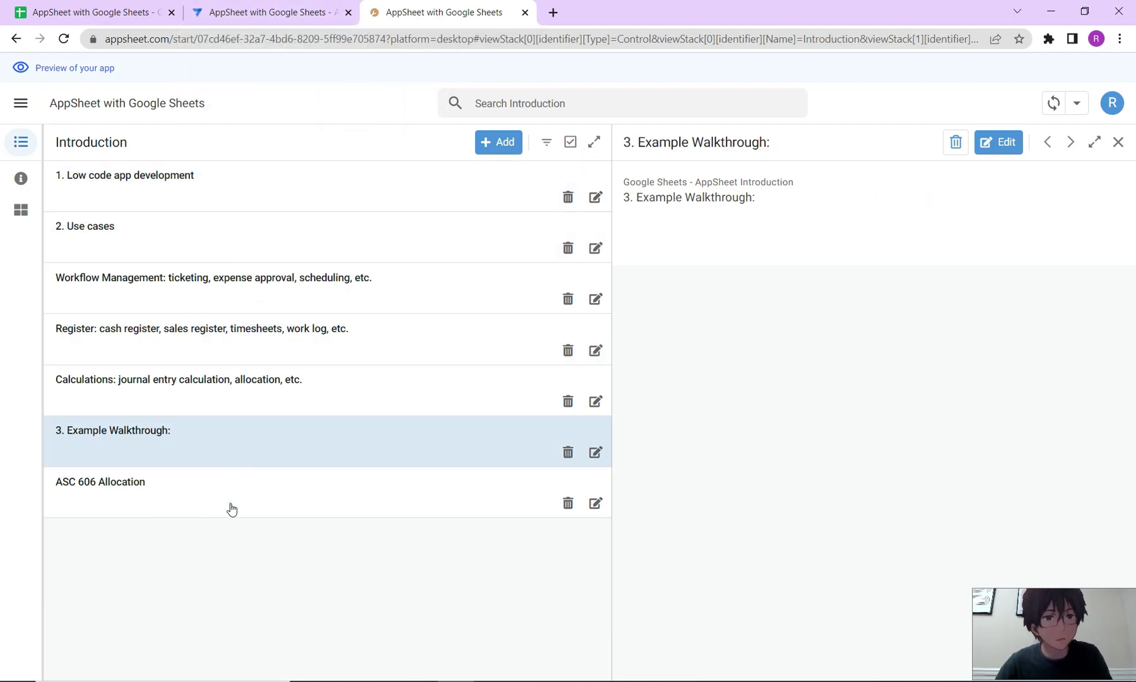
pyautogui.click(231, 505)
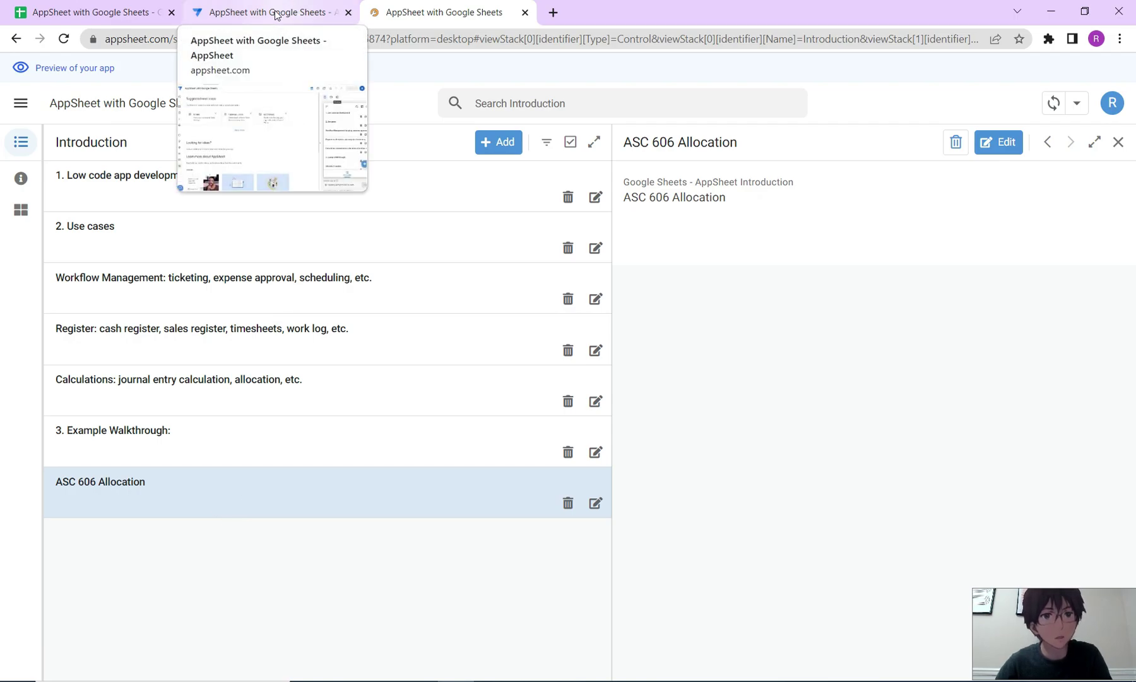
# Step: Return to the app editor and add the spreadsheet's Allocation sheet as a table in the app's data
pyautogui.click(276, 14)
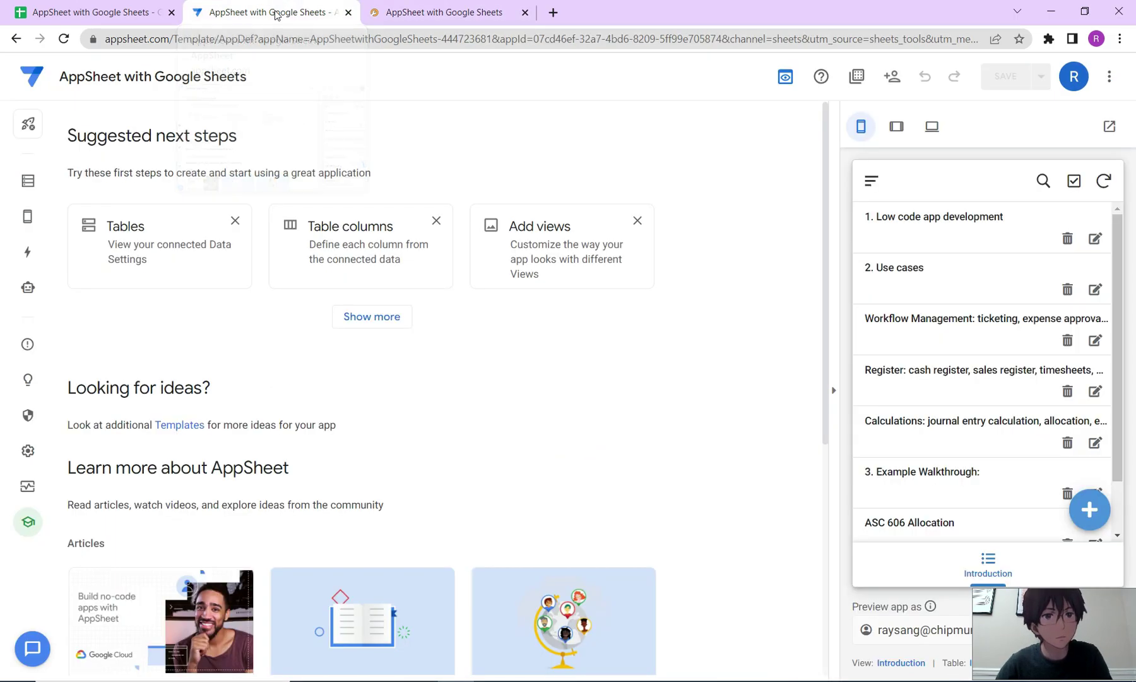
pyautogui.click(27, 182)
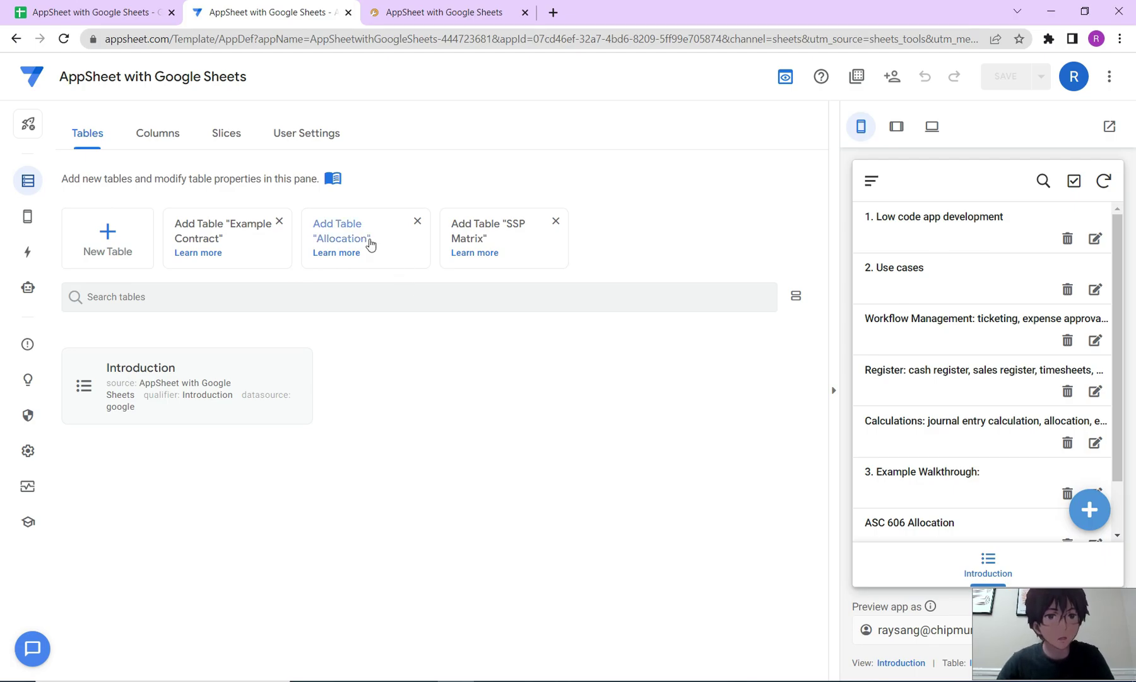
pyautogui.click(374, 245)
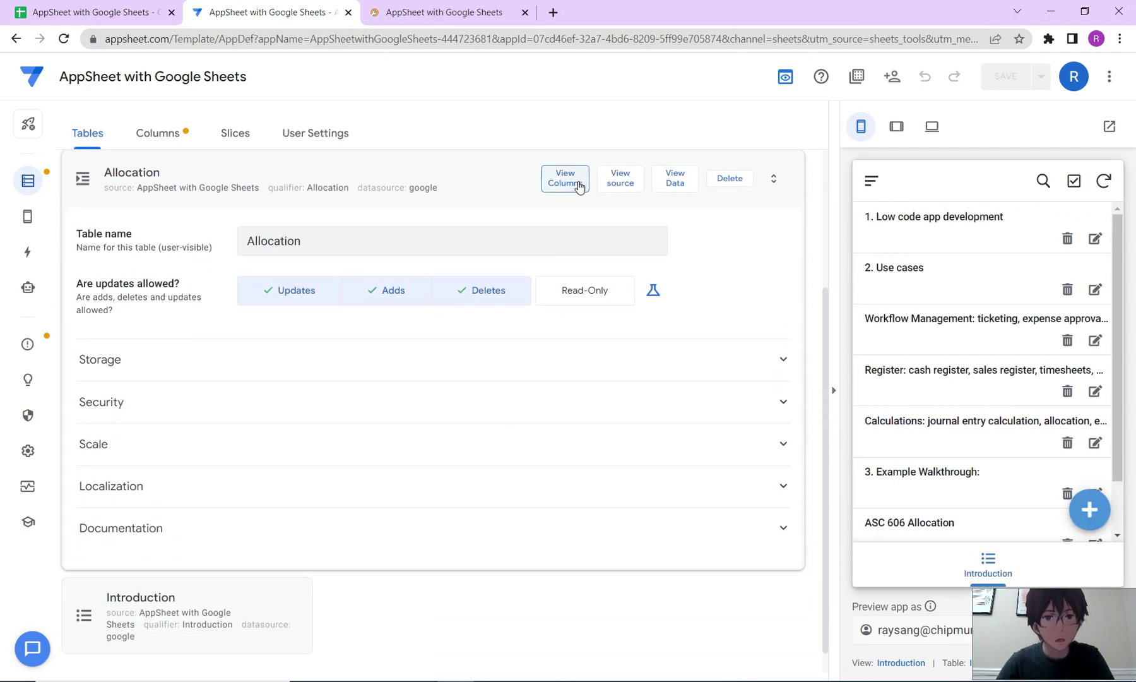
# Step: Open the Allocation table's column list and examine the column names, types, key and label settings
pyautogui.click(578, 186)
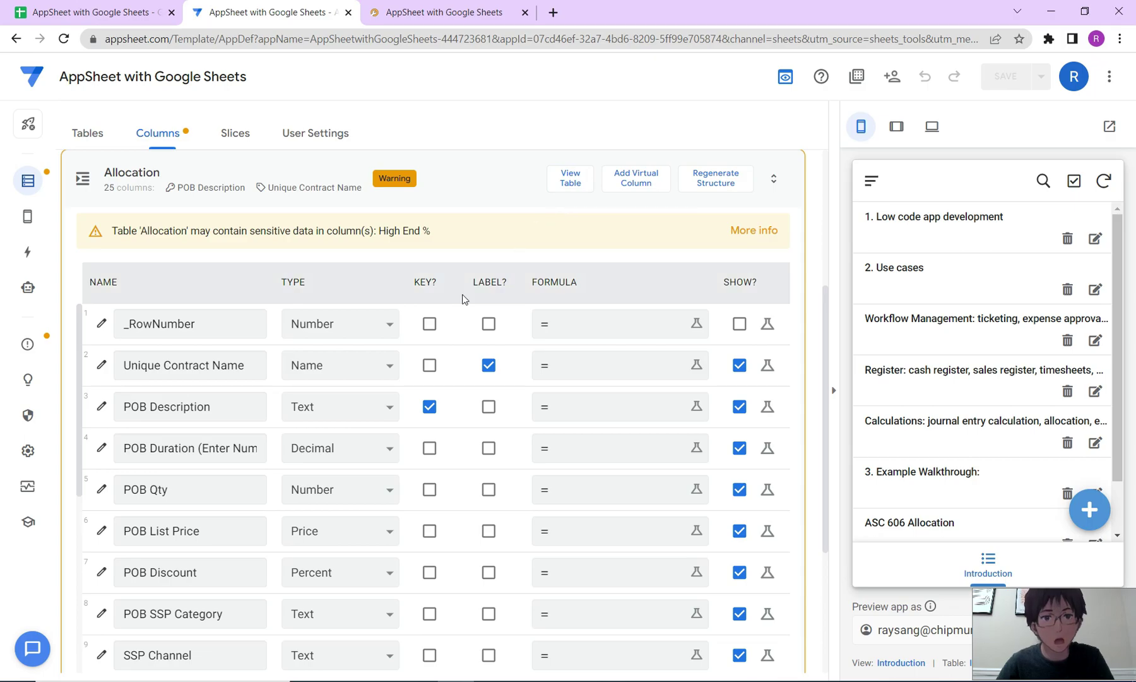
pyautogui.scroll(-1, 424, 431)
pyautogui.scroll(1, 414, 388)
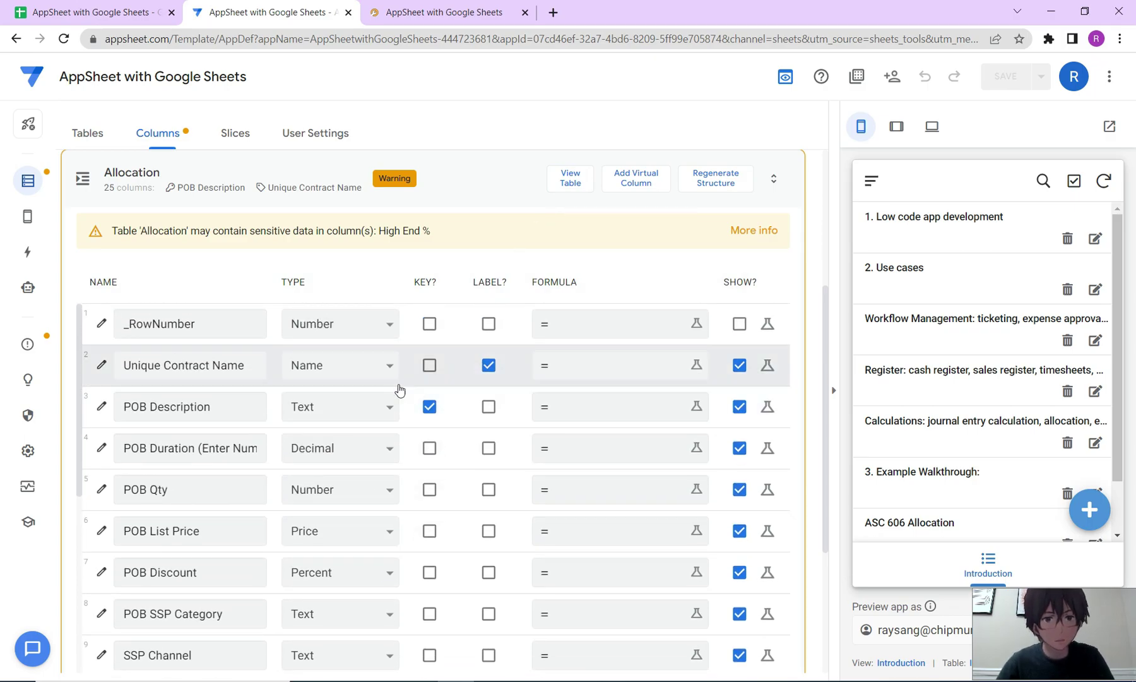
pyautogui.scroll(-13, 381, 508)
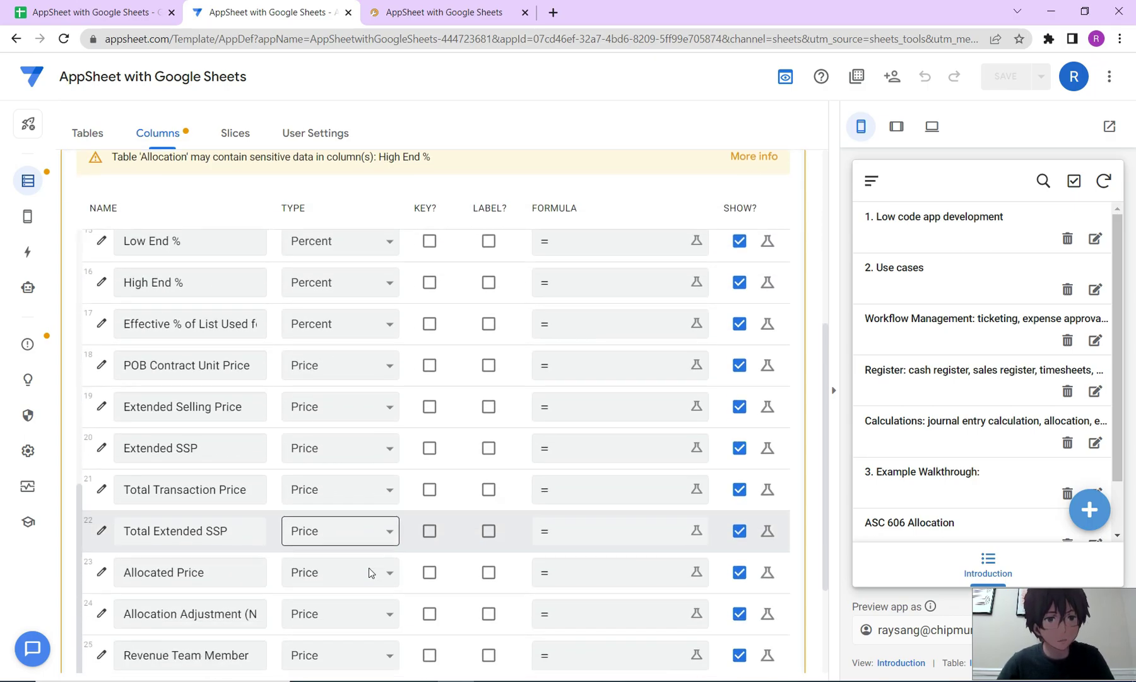
pyautogui.scroll(11, 378, 519)
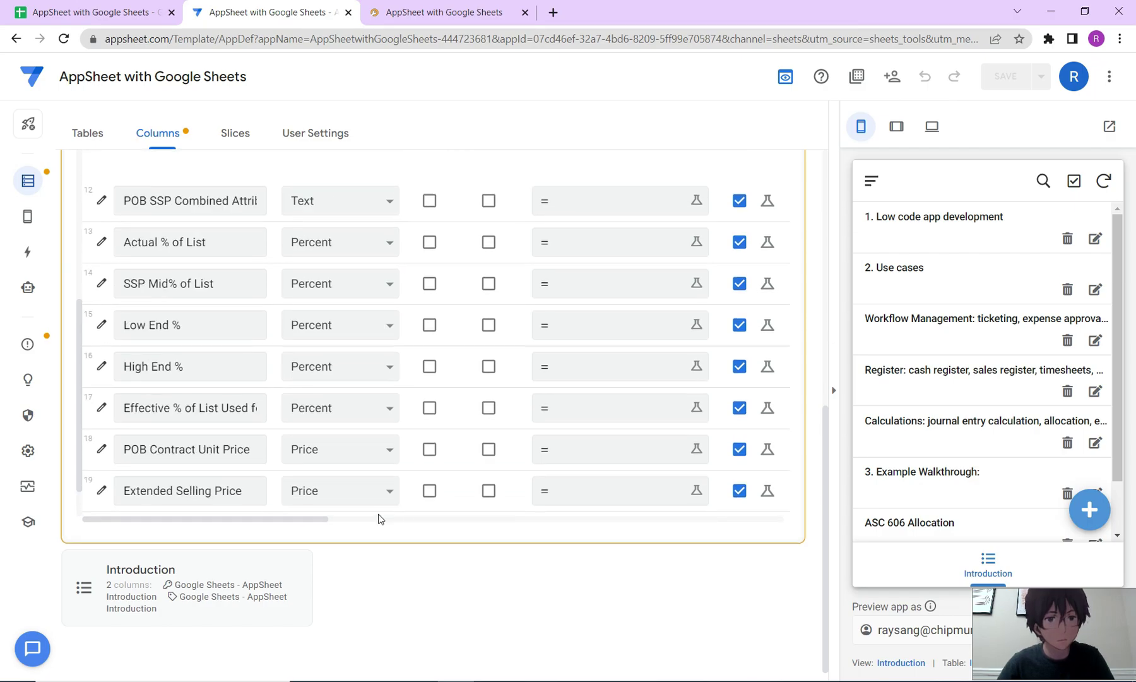
pyautogui.scroll(5, 386, 419)
pyautogui.scroll(-3, 191, 393)
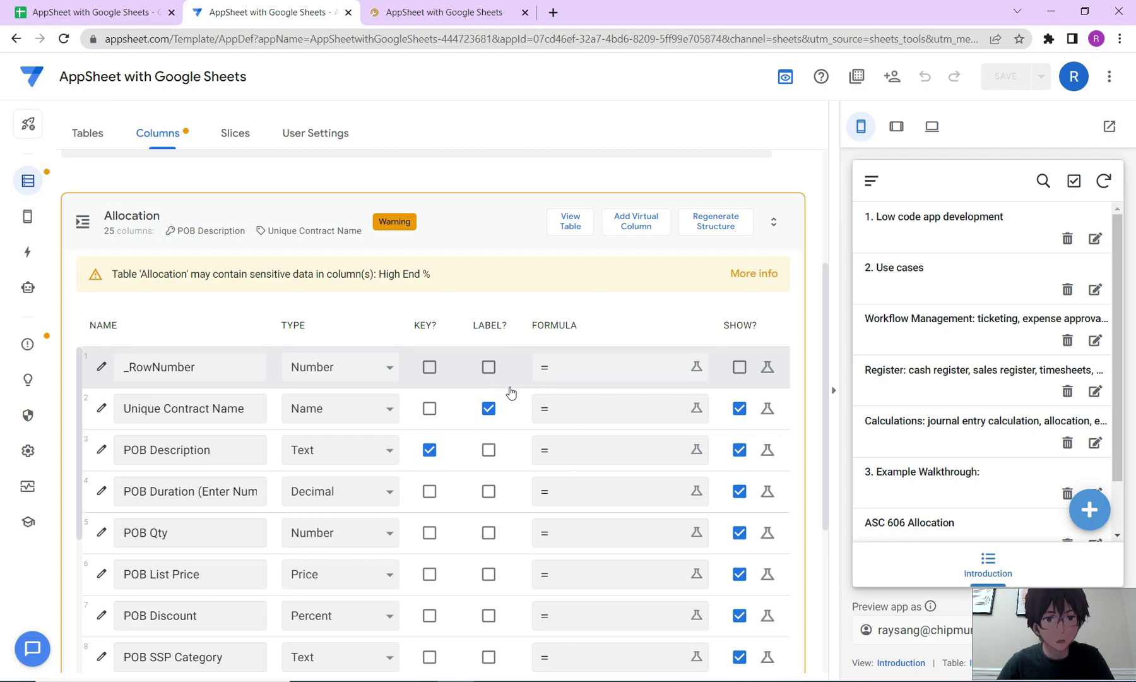
pyautogui.scroll(-3, 405, 373)
pyautogui.scroll(3, 406, 398)
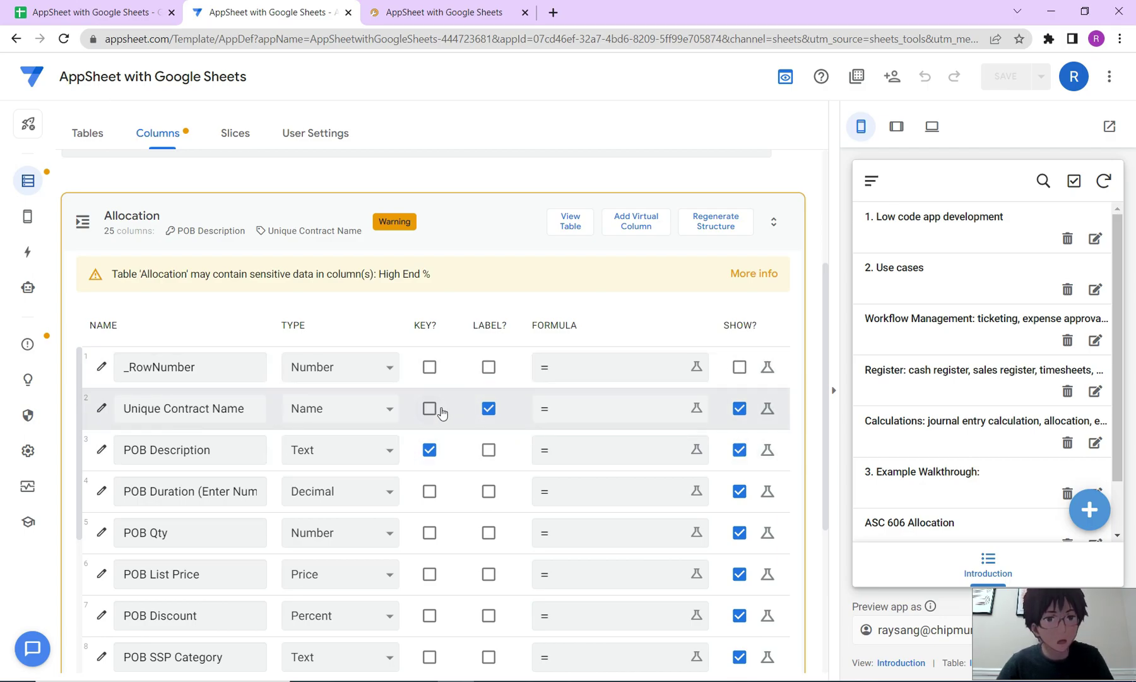
# Step: Make Unique Contract Name the key of the Allocation table instead of POB Description
pyautogui.click(430, 408)
pyautogui.click(430, 452)
pyautogui.scroll(-1, 486, 448)
pyautogui.scroll(1, 483, 448)
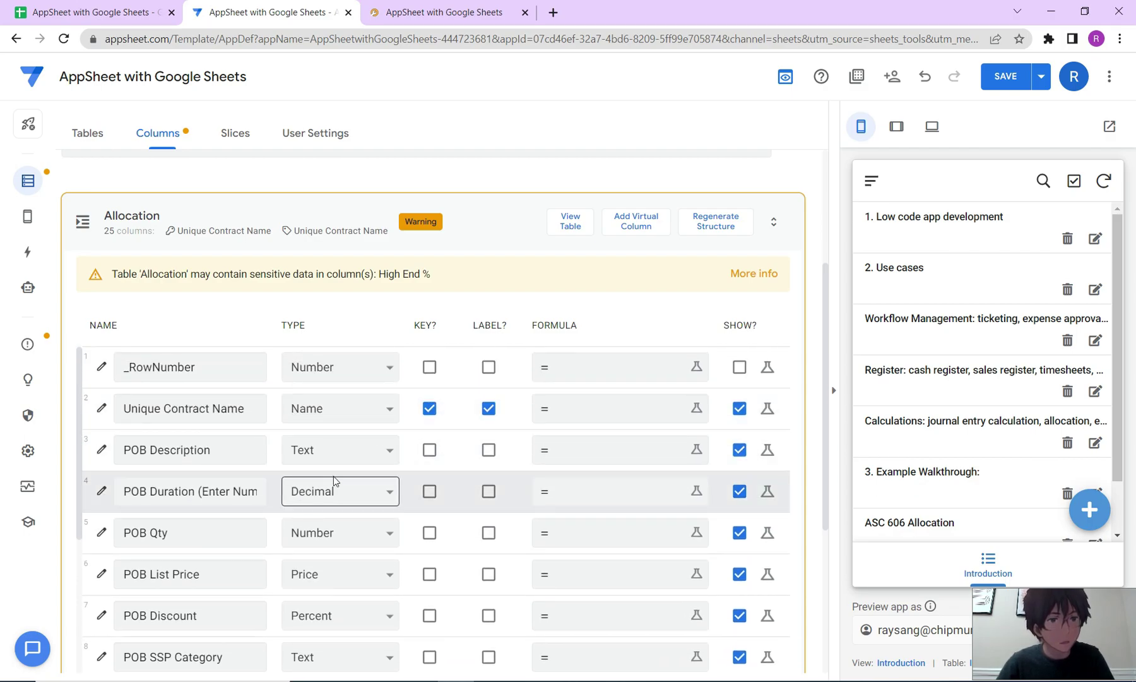
# Step: Review the data type assigned to each Allocation column, from POB Duration down to Revenue Team Member
pyautogui.scroll(-1, 333, 483)
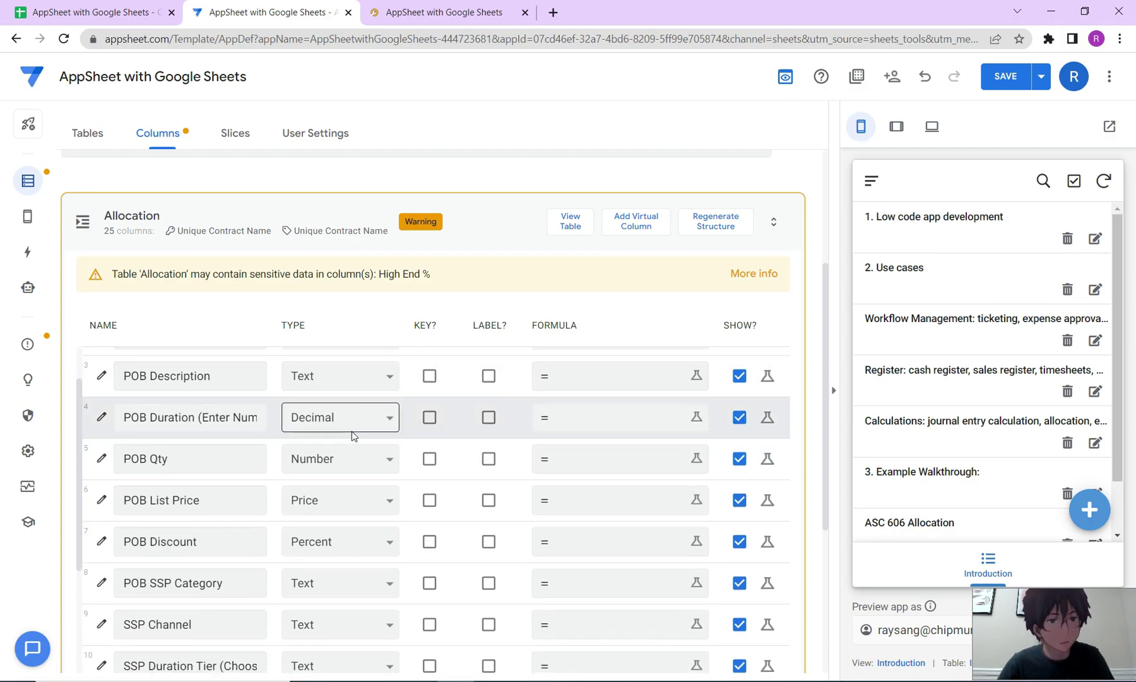
pyautogui.scroll(-1, 350, 456)
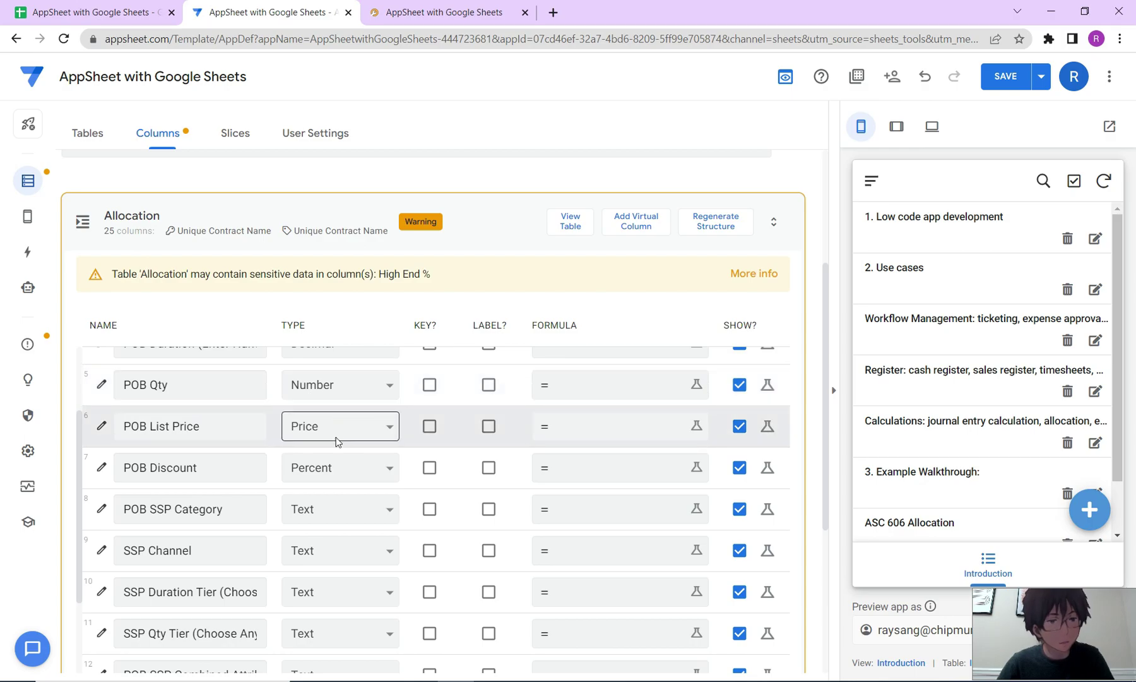
pyautogui.scroll(-1, 232, 432)
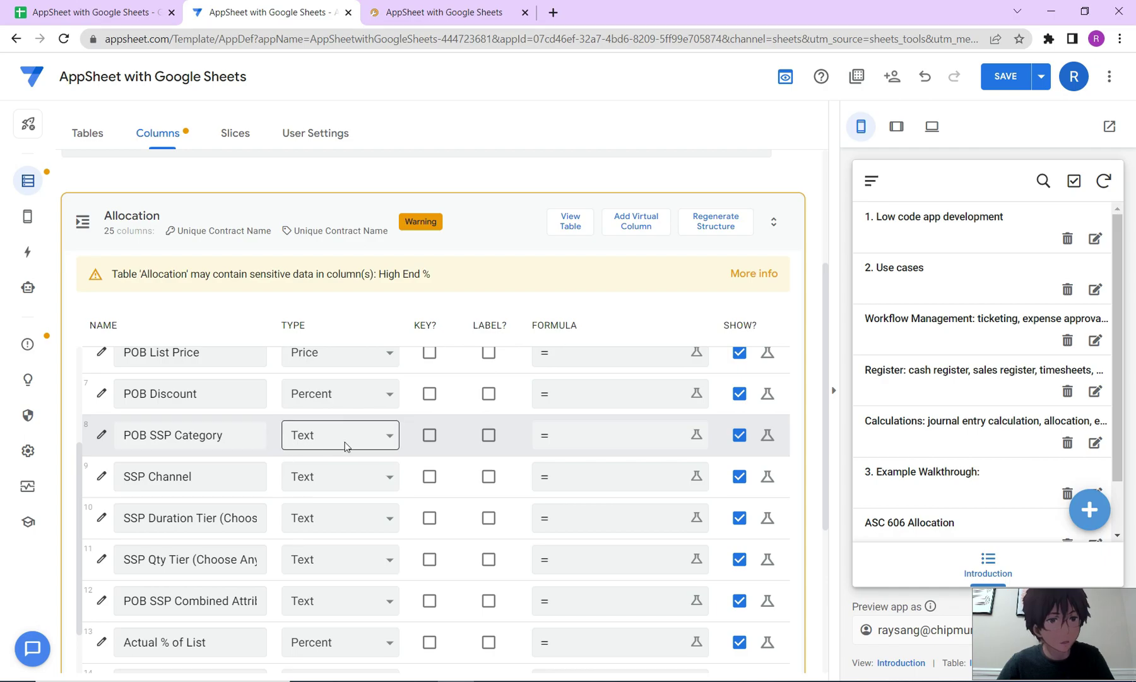
pyautogui.scroll(-1, 326, 481)
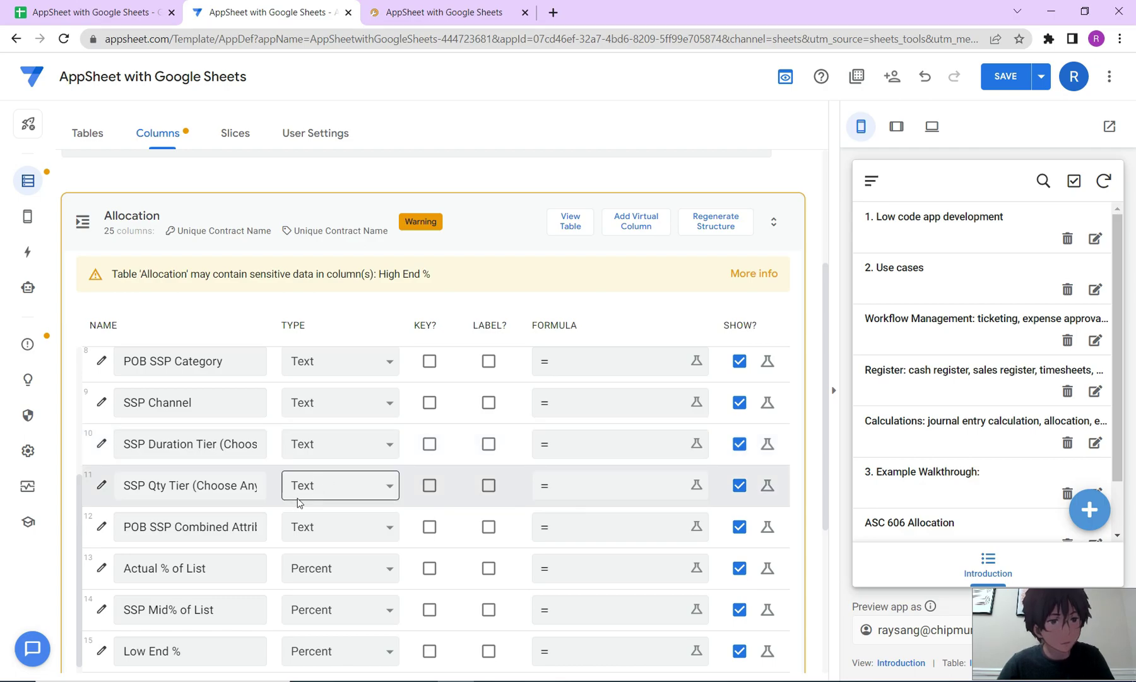
pyautogui.scroll(-2, 320, 496)
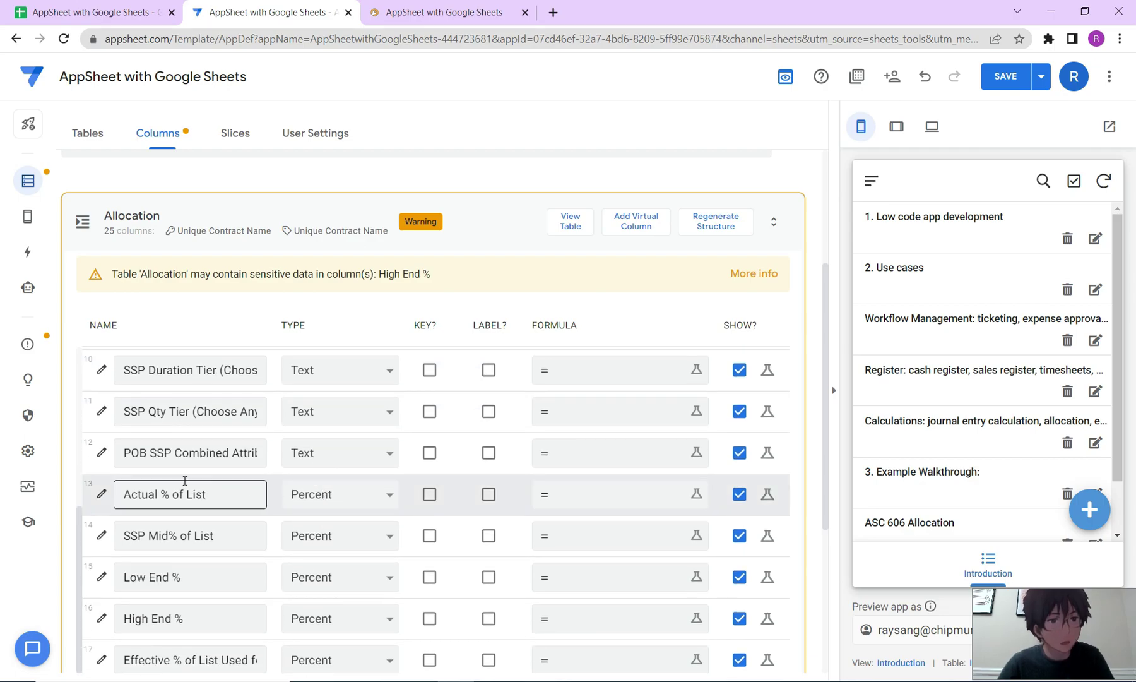
pyautogui.scroll(-2, 368, 474)
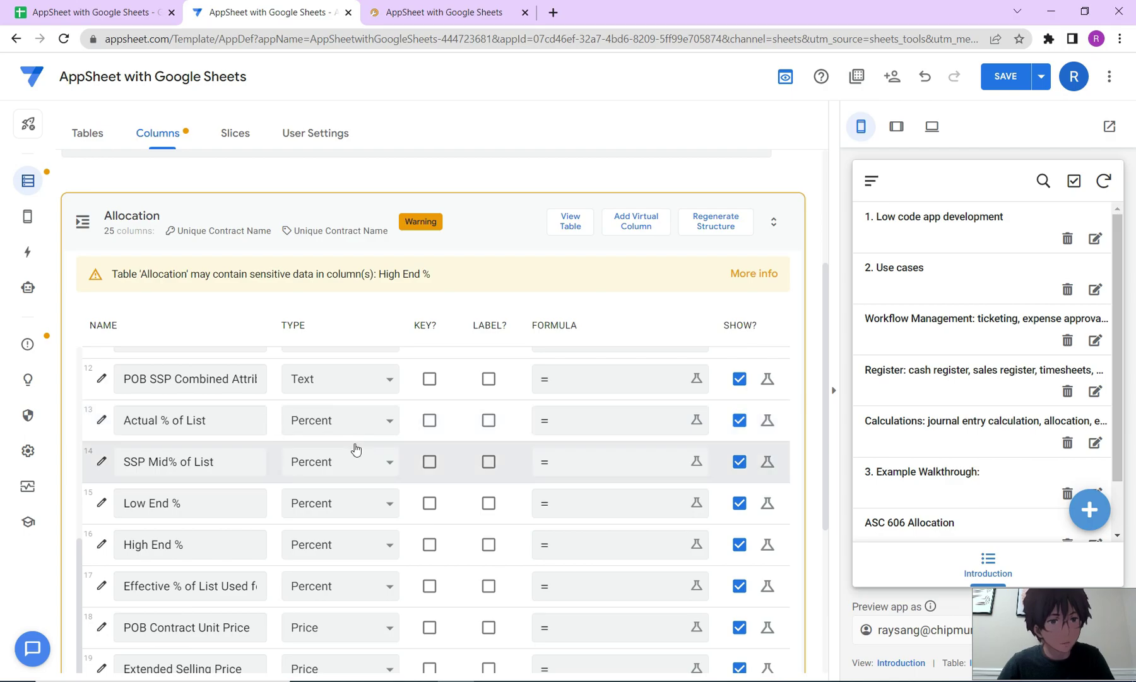
pyautogui.scroll(-3, 344, 547)
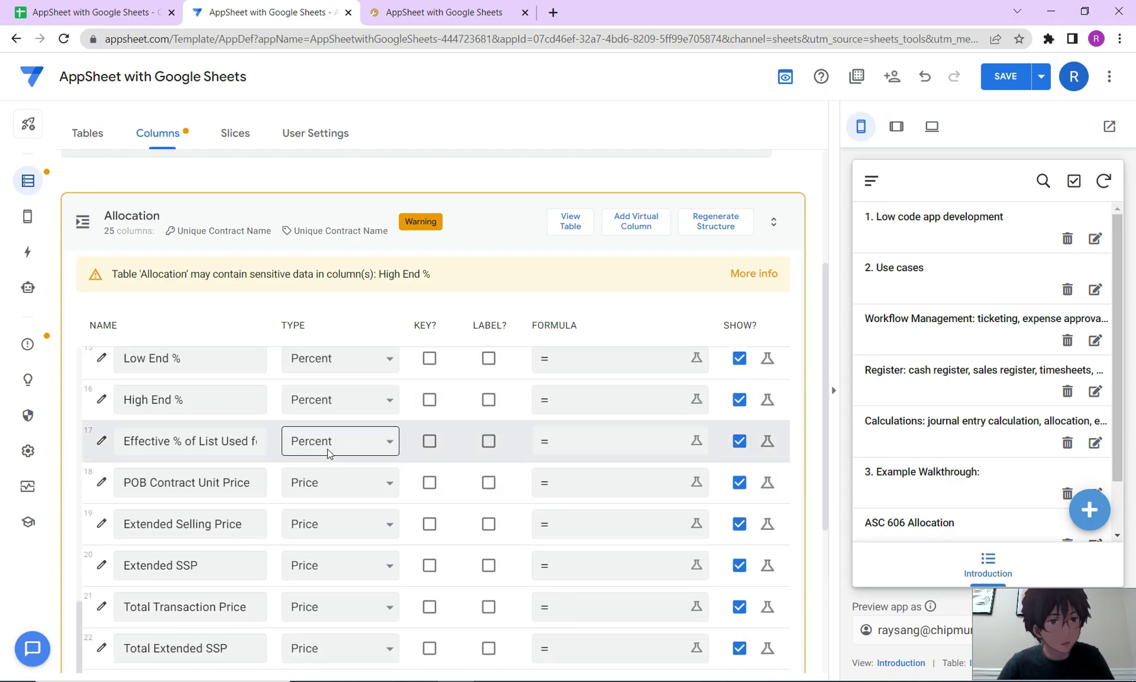
pyautogui.scroll(-3, 328, 453)
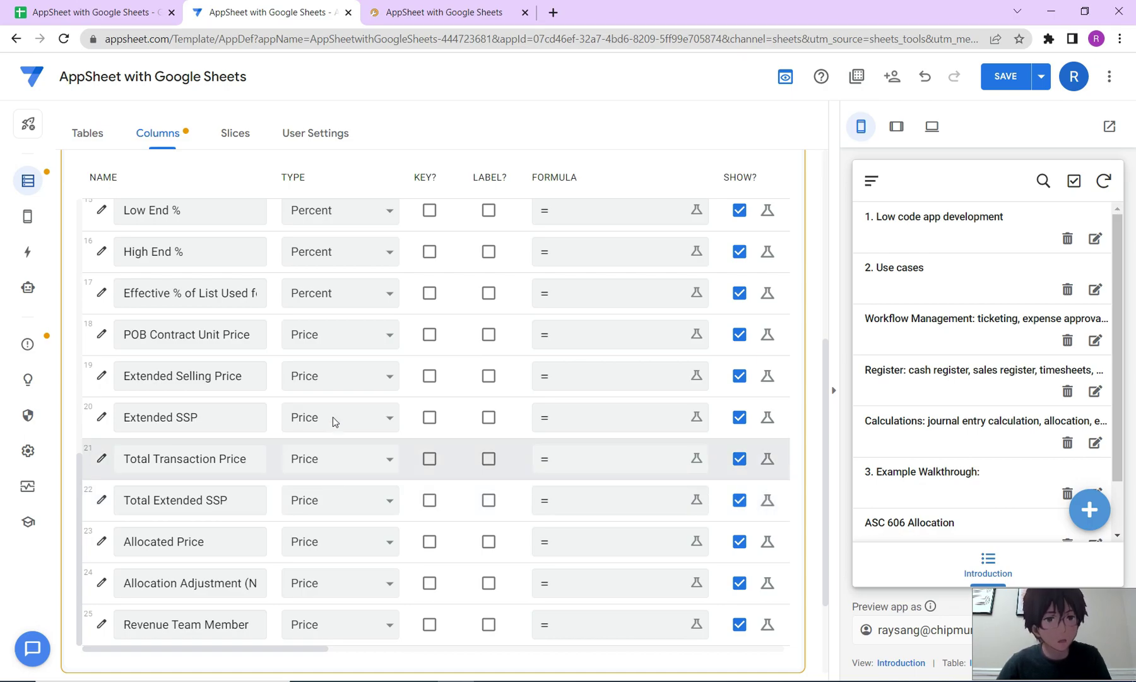
pyautogui.scroll(-2, 316, 517)
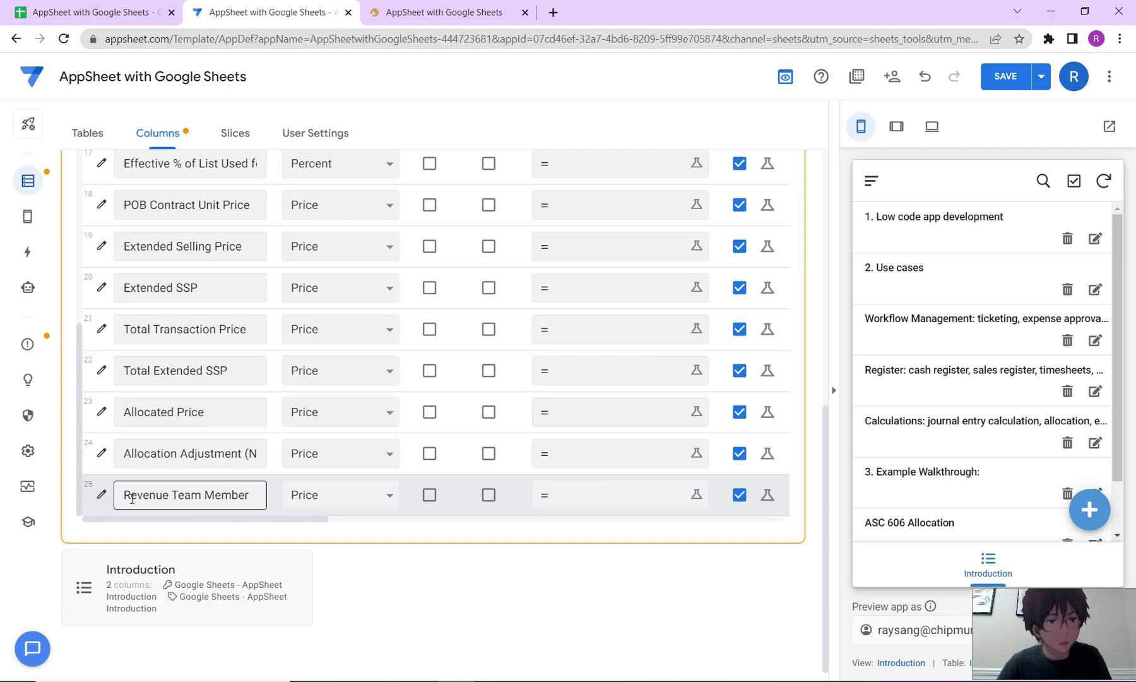
# Step: Set the Revenue Team Member column's data type to Text
pyautogui.click(351, 497)
pyautogui.scroll(-1, 319, 481)
pyautogui.scroll(-1, 325, 483)
pyautogui.scroll(3, 337, 414)
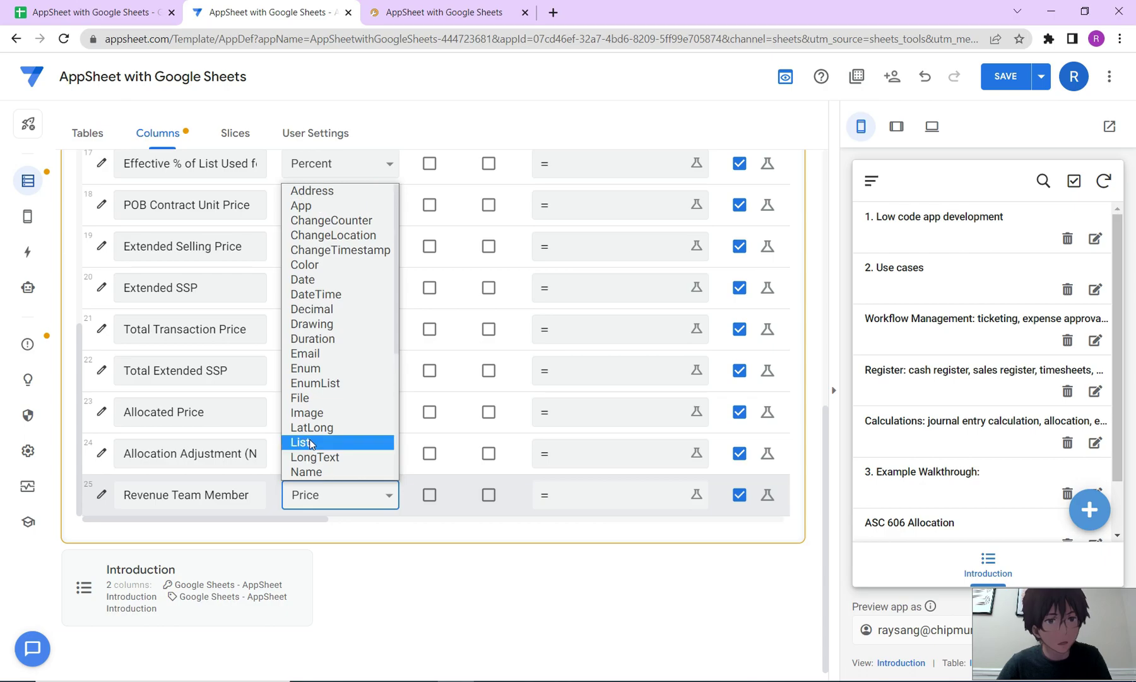
pyautogui.scroll(-3, 338, 397)
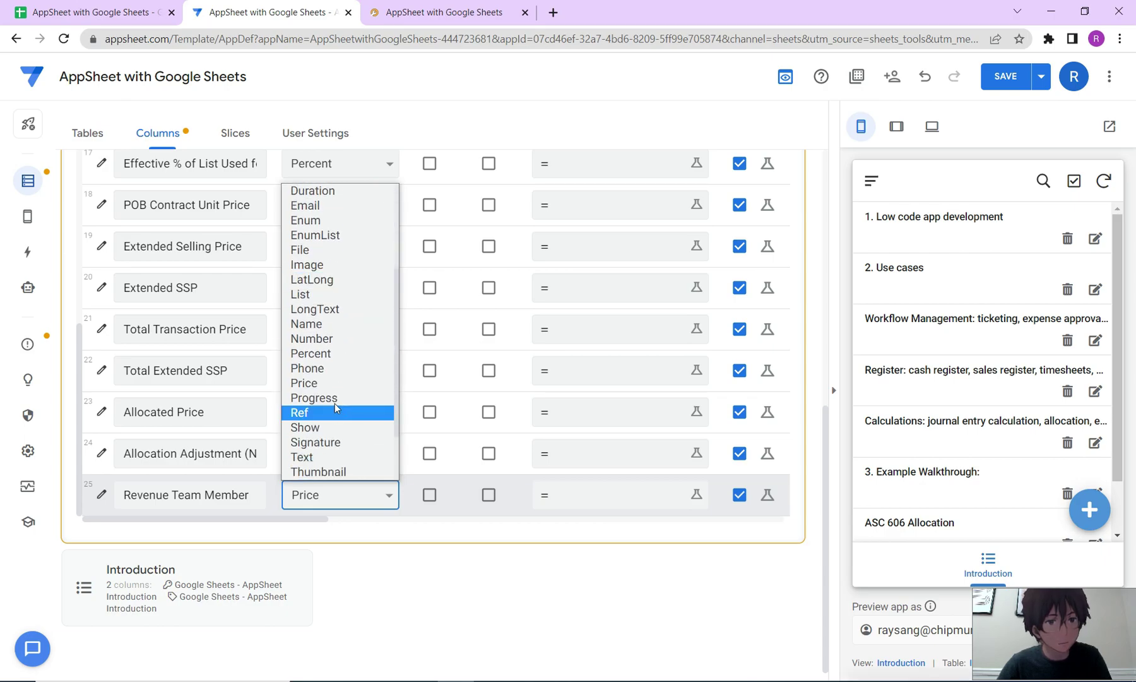
pyautogui.click(316, 455)
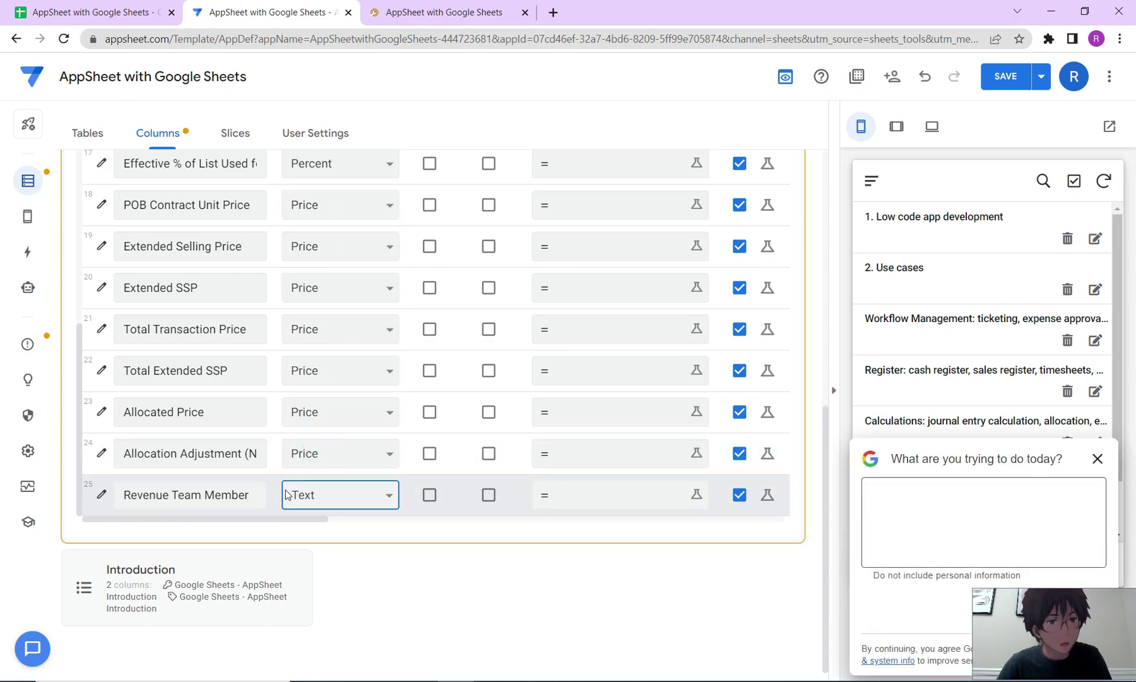
# Step: Open the Revenue Team Member column's detailed settings, dismiss the help pop-up and look through the Data Validity and Auto Compute options
pyautogui.click(101, 495)
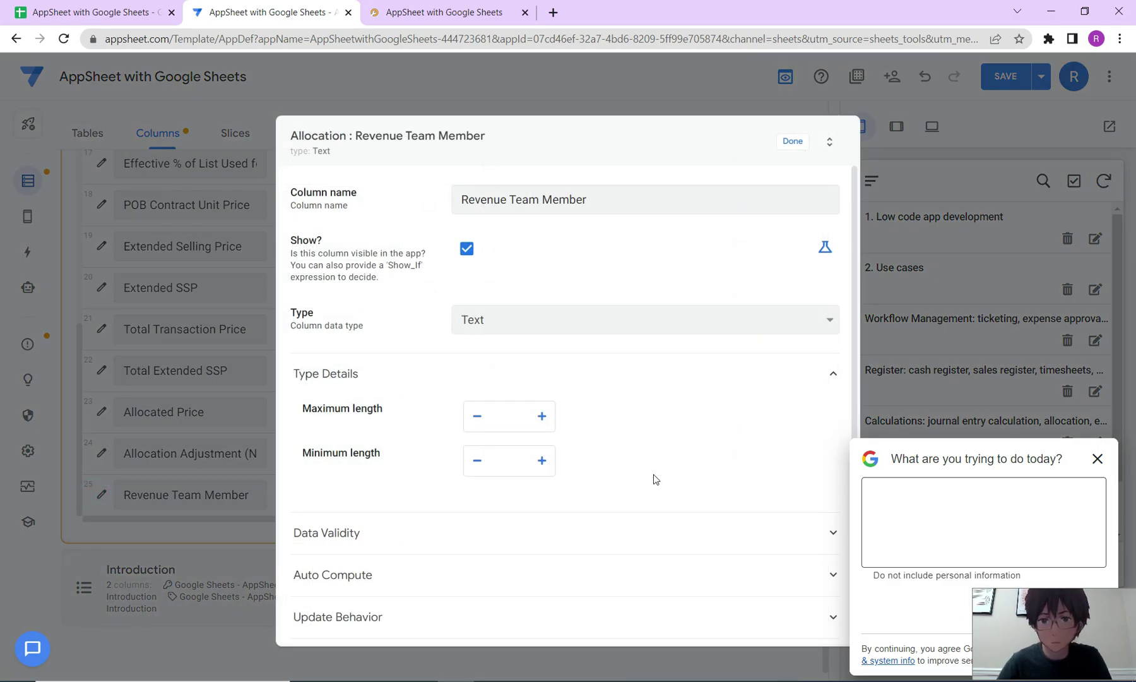
pyautogui.click(1097, 458)
pyautogui.scroll(-2, 291, 456)
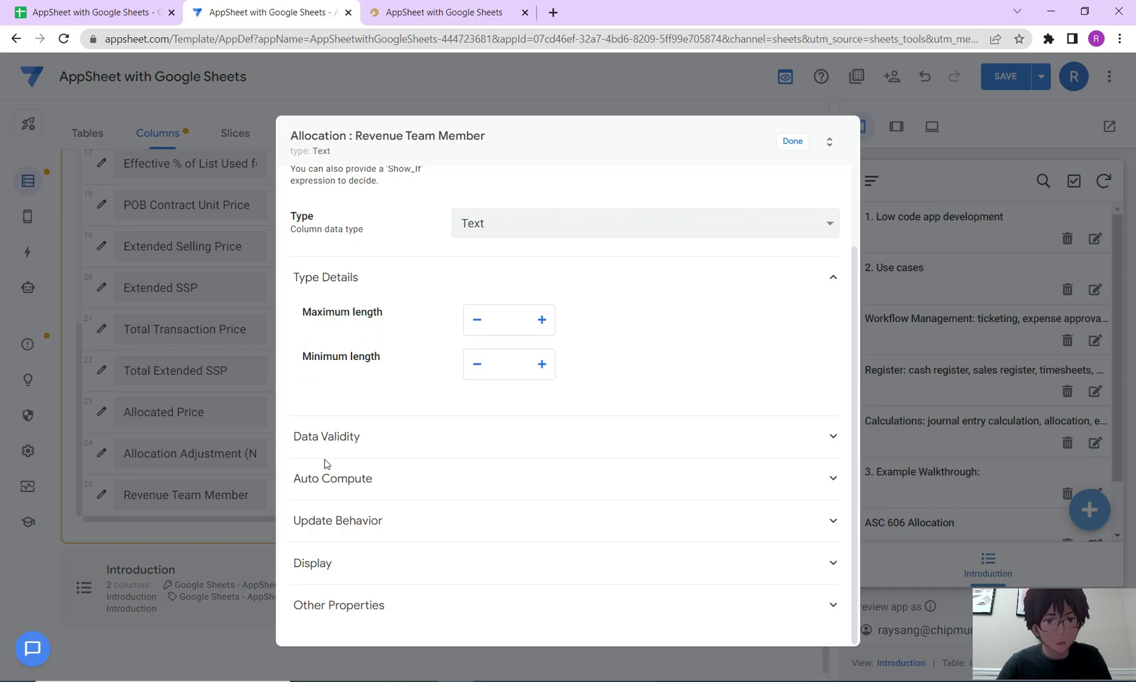
pyautogui.click(447, 486)
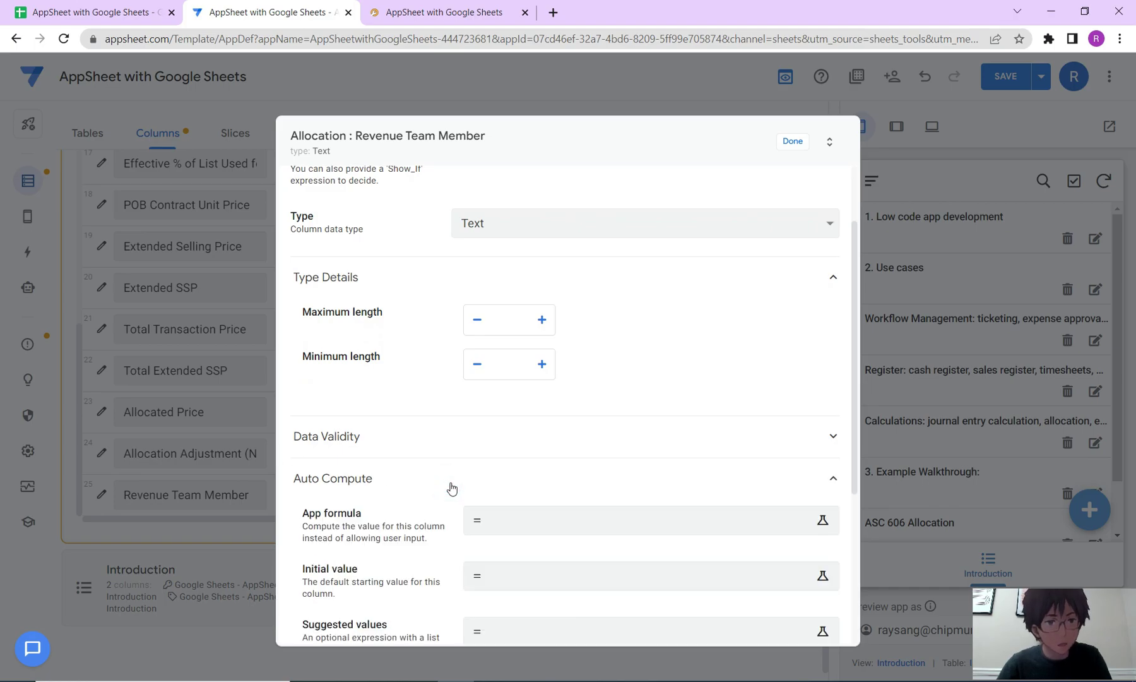
pyautogui.click(451, 486)
pyautogui.scroll(2, 451, 488)
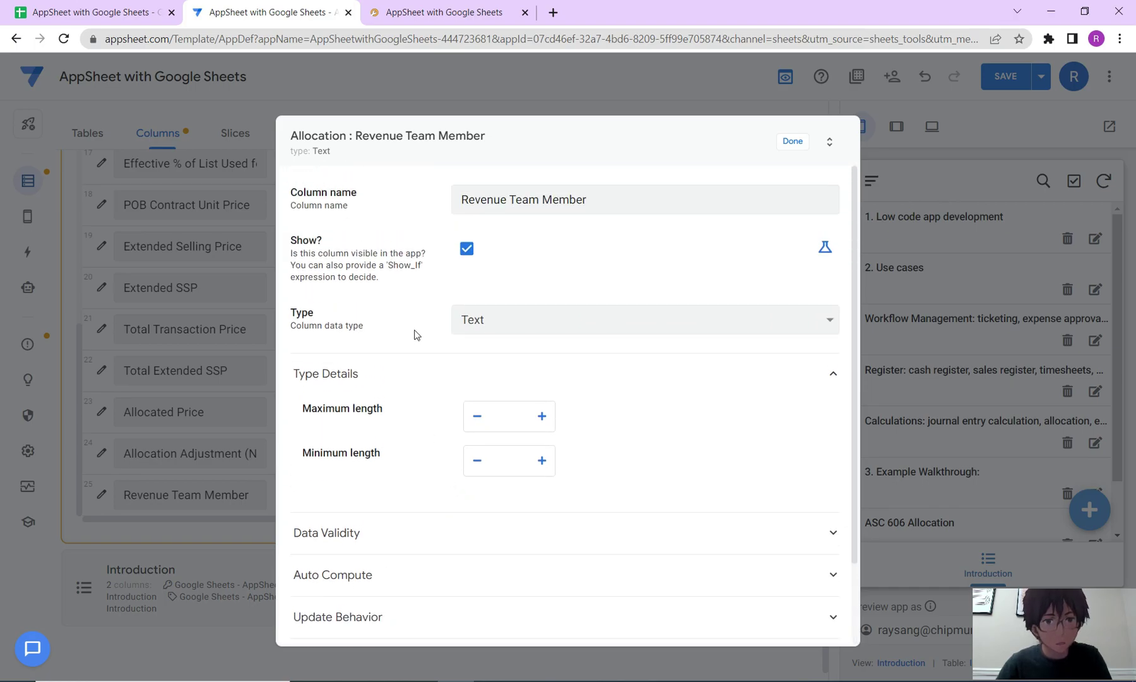
pyautogui.scroll(-2, 423, 411)
pyautogui.click(425, 485)
pyautogui.click(424, 481)
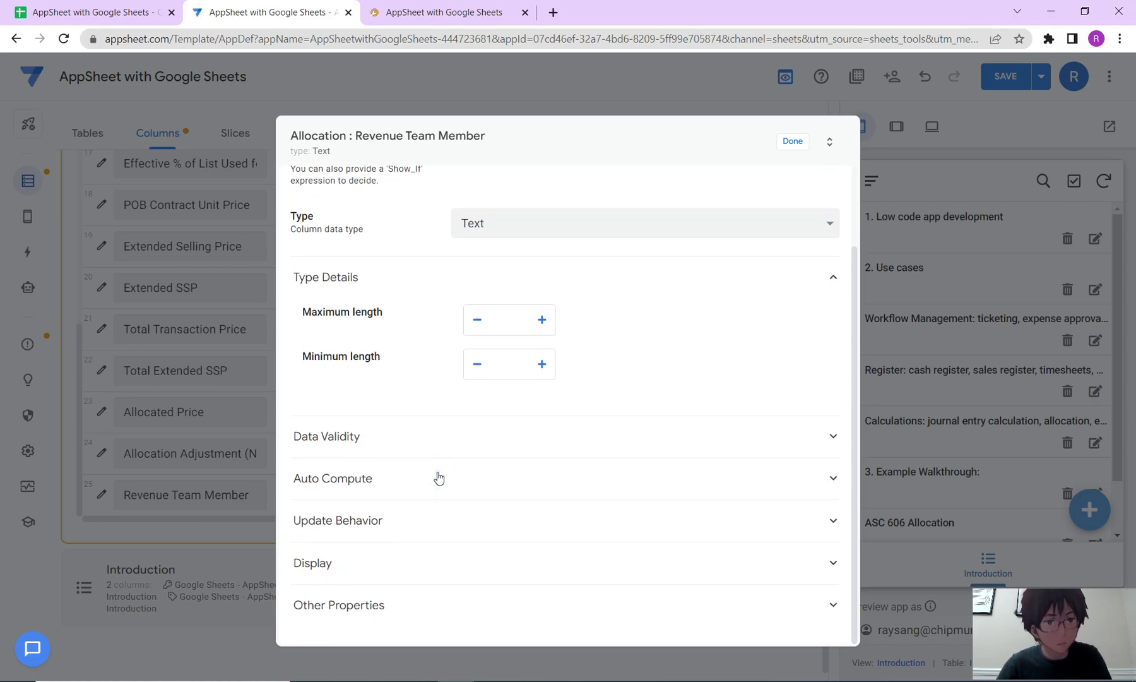
pyautogui.click(406, 441)
pyautogui.click(407, 441)
# Step: Set the Revenue Team Member column's app formula to USERNAME() using the Expression Assistant's examples and save the expression
pyautogui.click(399, 481)
pyautogui.click(473, 262)
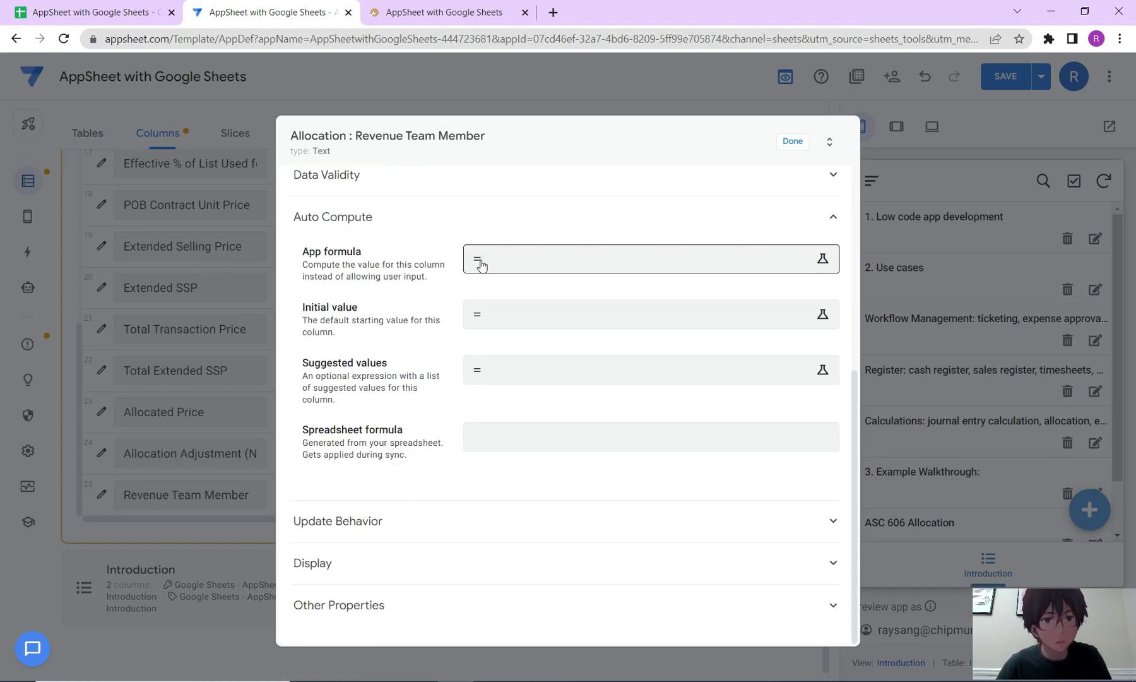
pyautogui.click(480, 264)
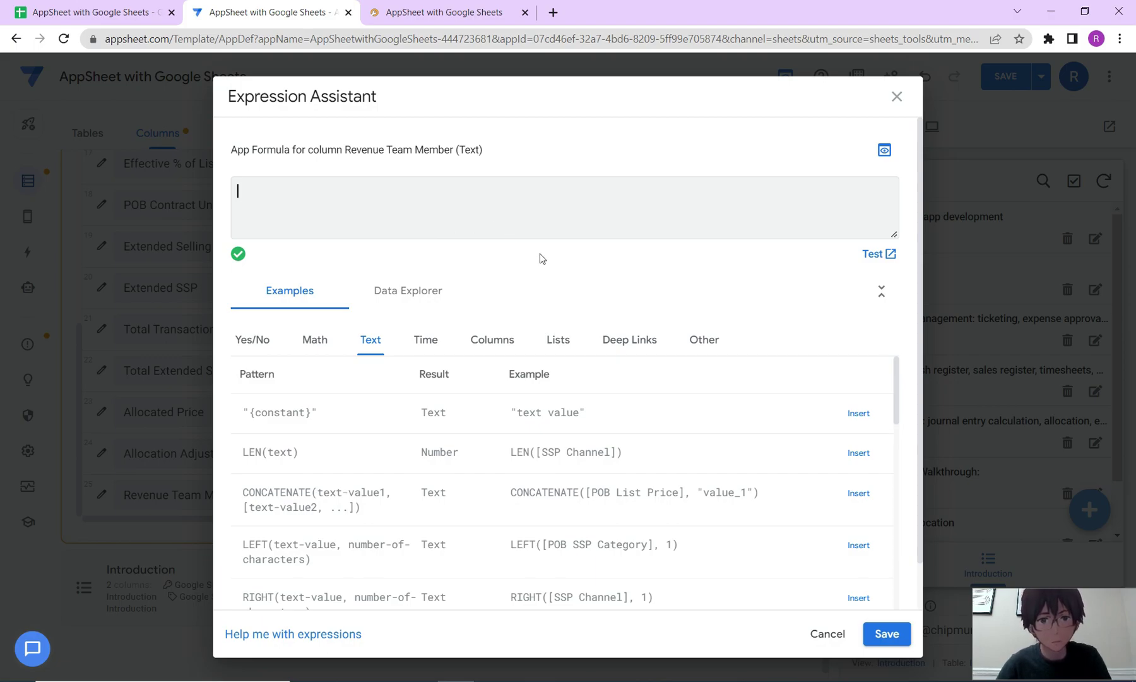
pyautogui.click(713, 341)
pyautogui.scroll(-3, 518, 468)
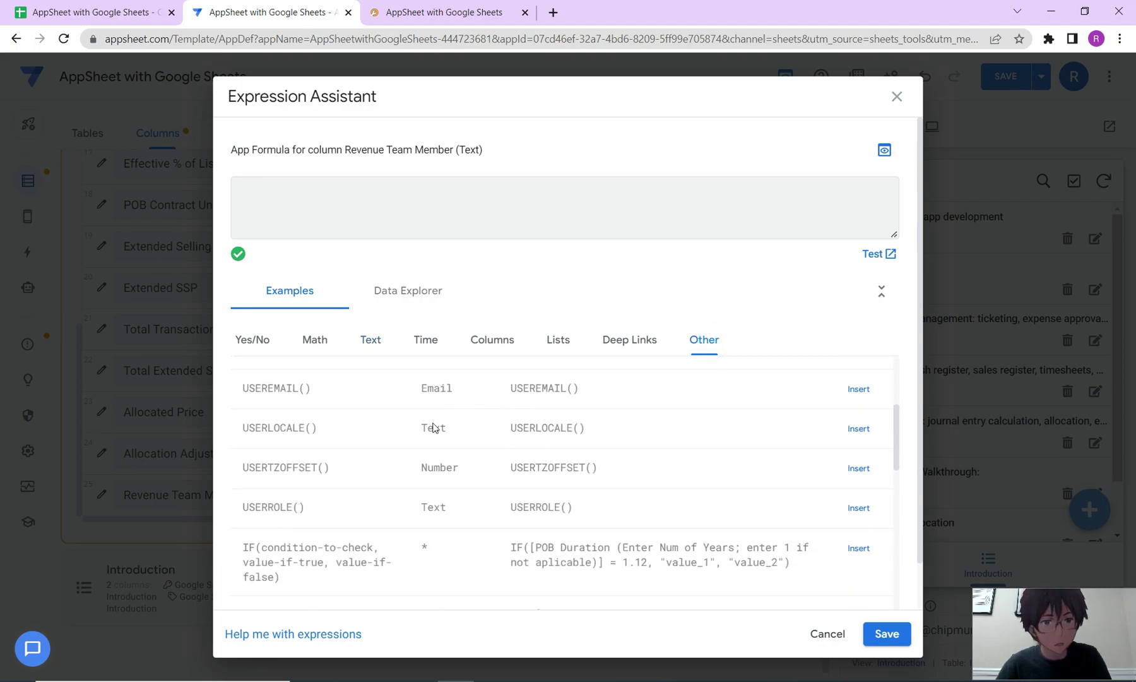
pyautogui.scroll(2, 452, 431)
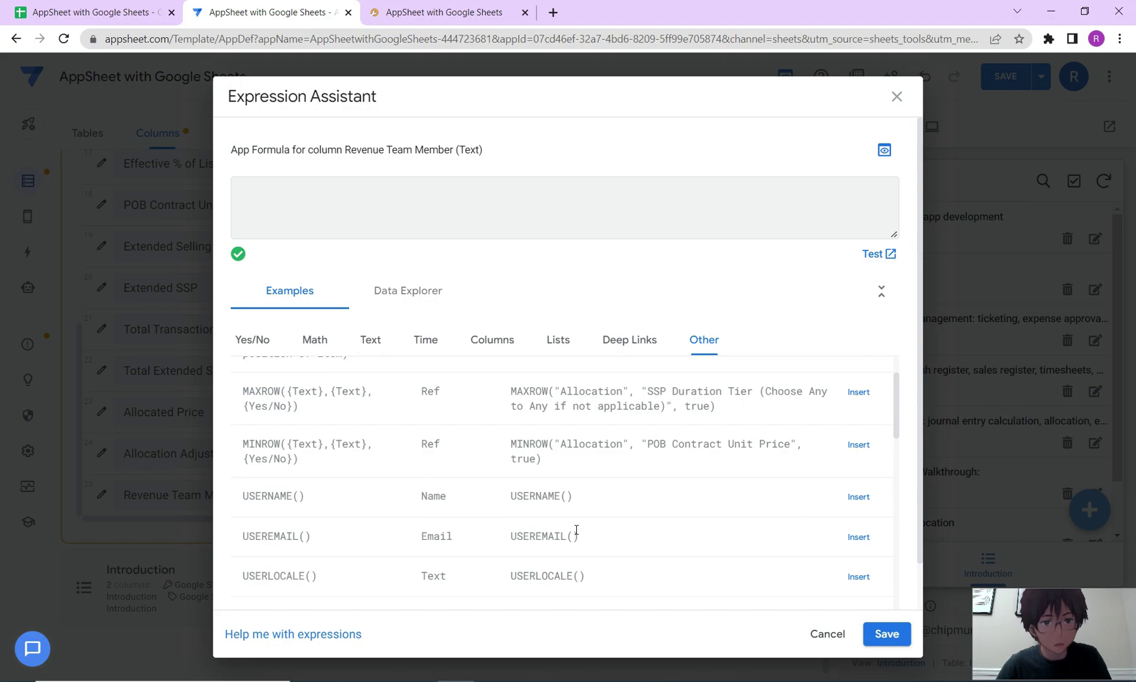
pyautogui.click(859, 496)
pyautogui.click(356, 183)
pyautogui.click(887, 633)
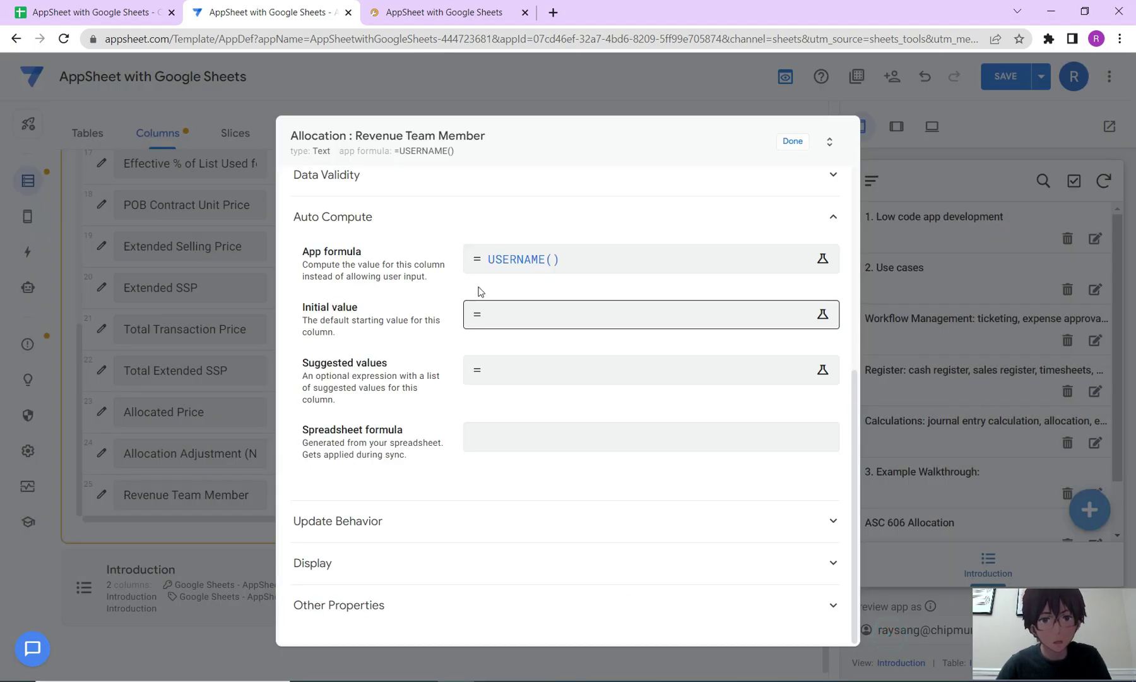
# Step: Close the Revenue Team Member column's settings and reduce the browser zoom to 80% to show more of the Allocation columns grid
pyautogui.click(792, 144)
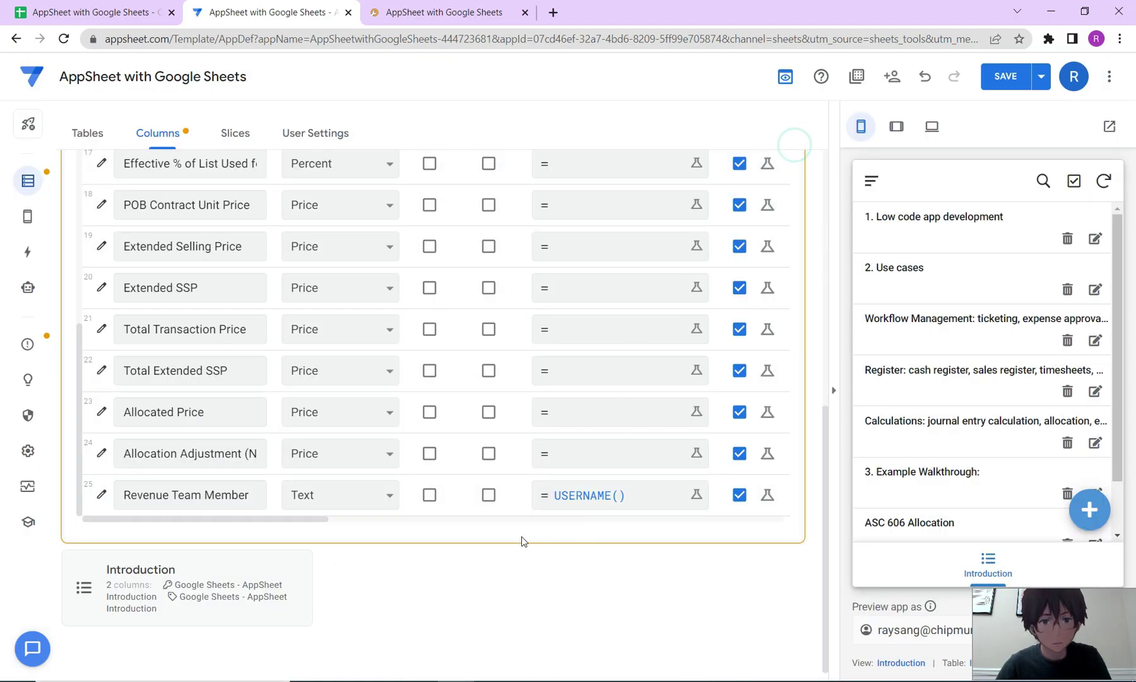
pyautogui.moveTo(324, 520); pyautogui.dragTo(492, 530)
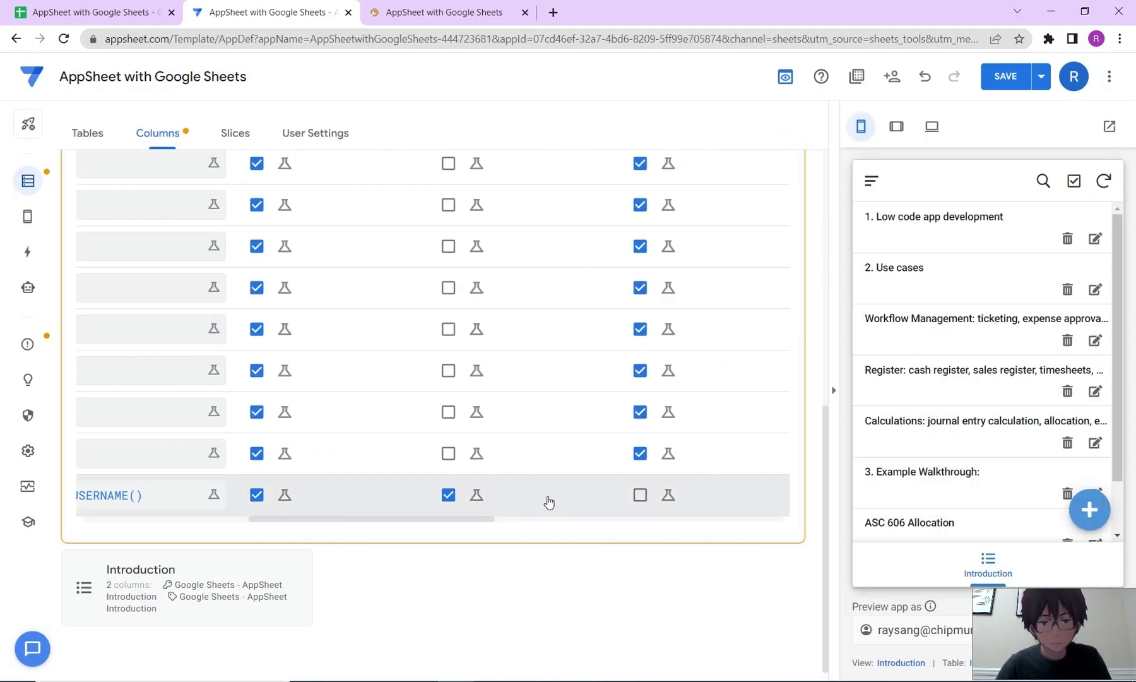
pyautogui.scroll(15, 549, 501)
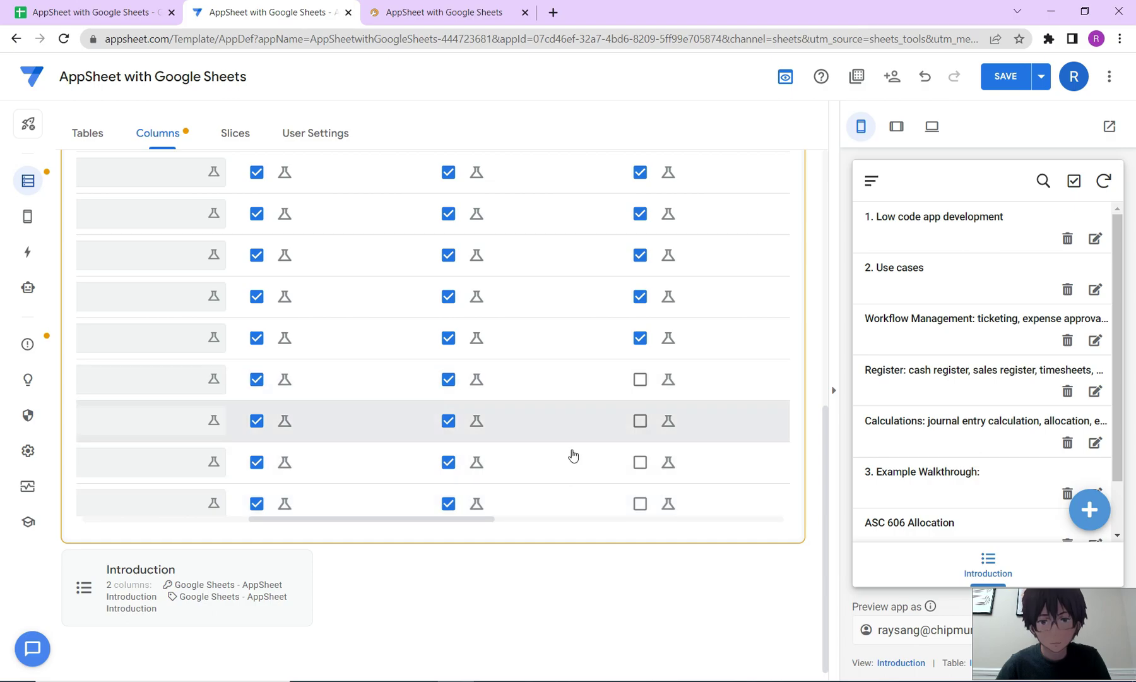
pyautogui.scroll(-4, 499, 441)
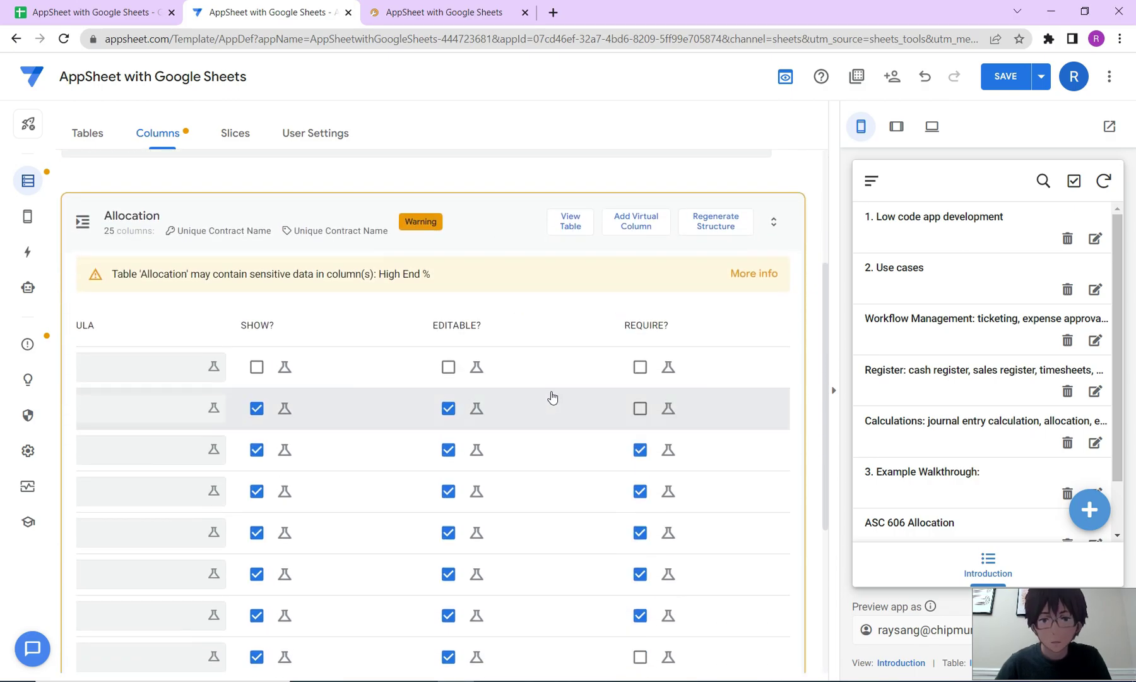
pyautogui.click(1120, 39)
pyautogui.click(1020, 176)
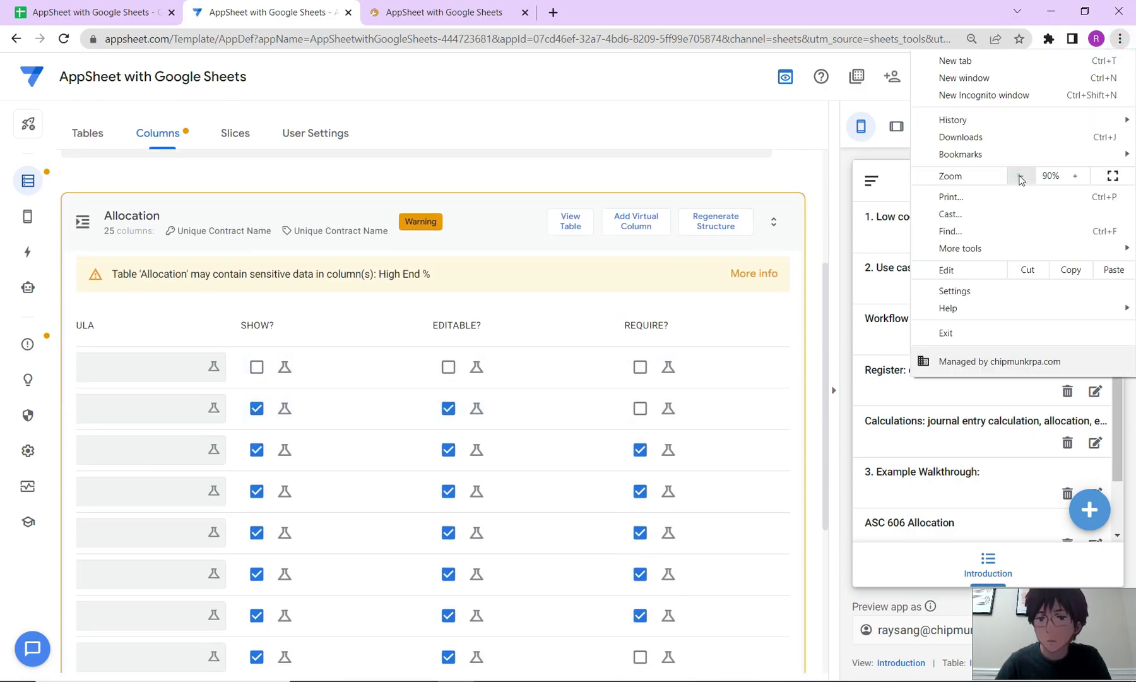
pyautogui.click(1019, 176)
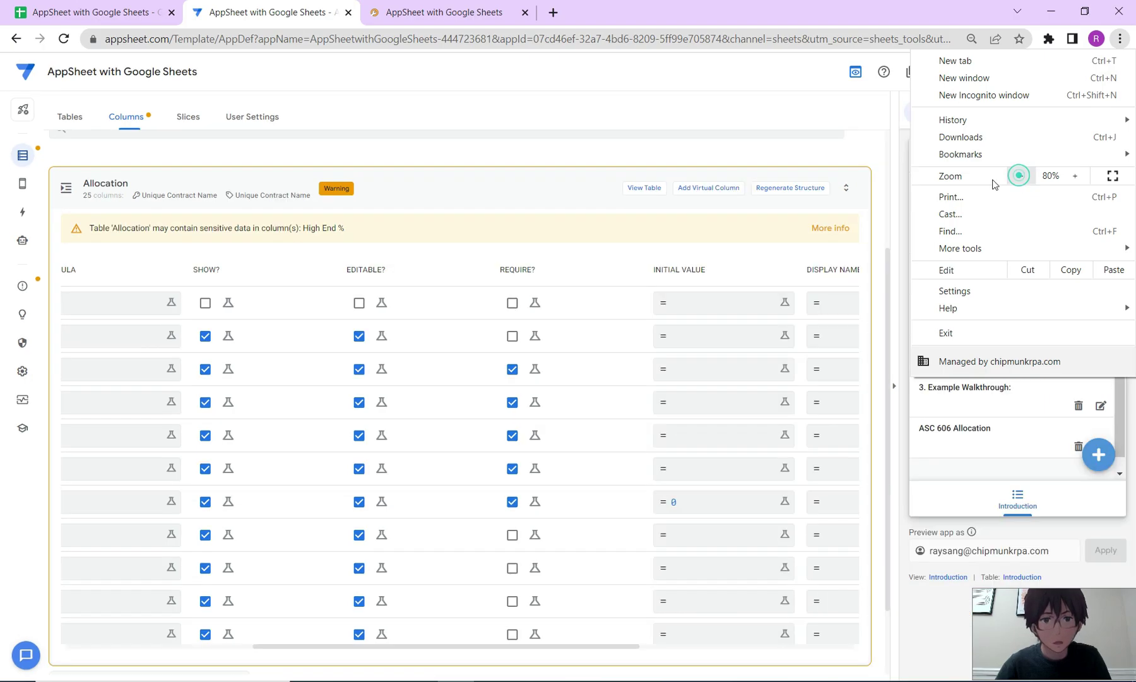
pyautogui.click(436, 657)
pyautogui.moveTo(436, 646); pyautogui.dragTo(149, 640)
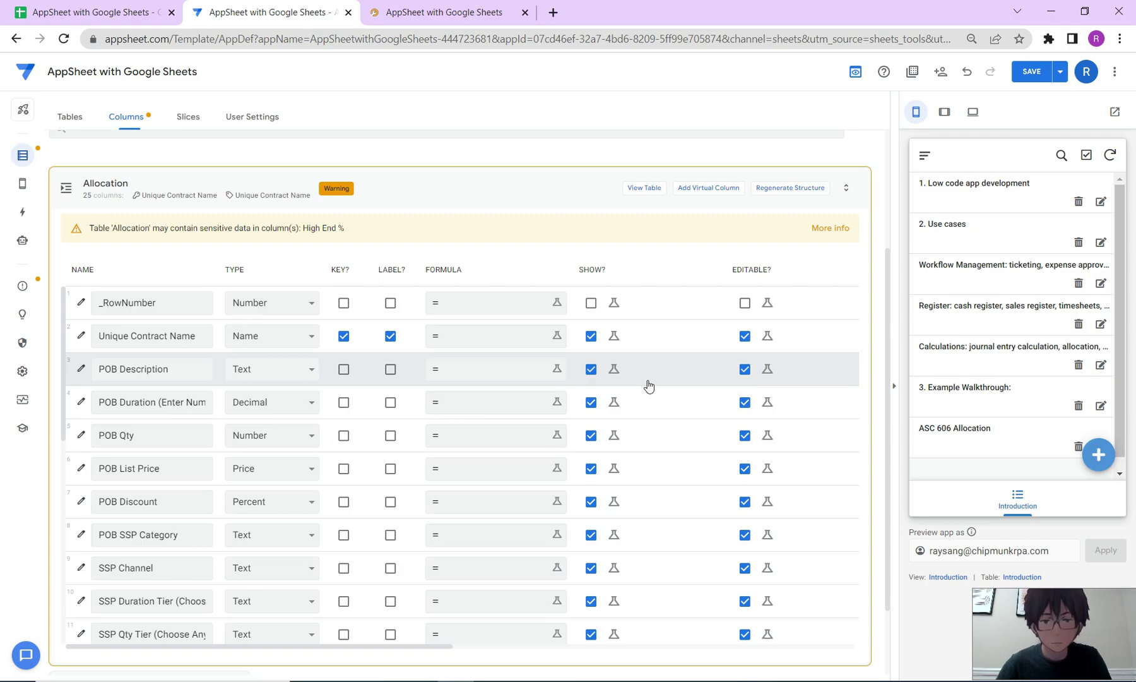
# Step: Mark Unique Contract Name and the columns from POB SSP Category through POB SSP Combined Attribute as required in the Allocation table
pyautogui.moveTo(385, 646); pyautogui.dragTo(555, 645)
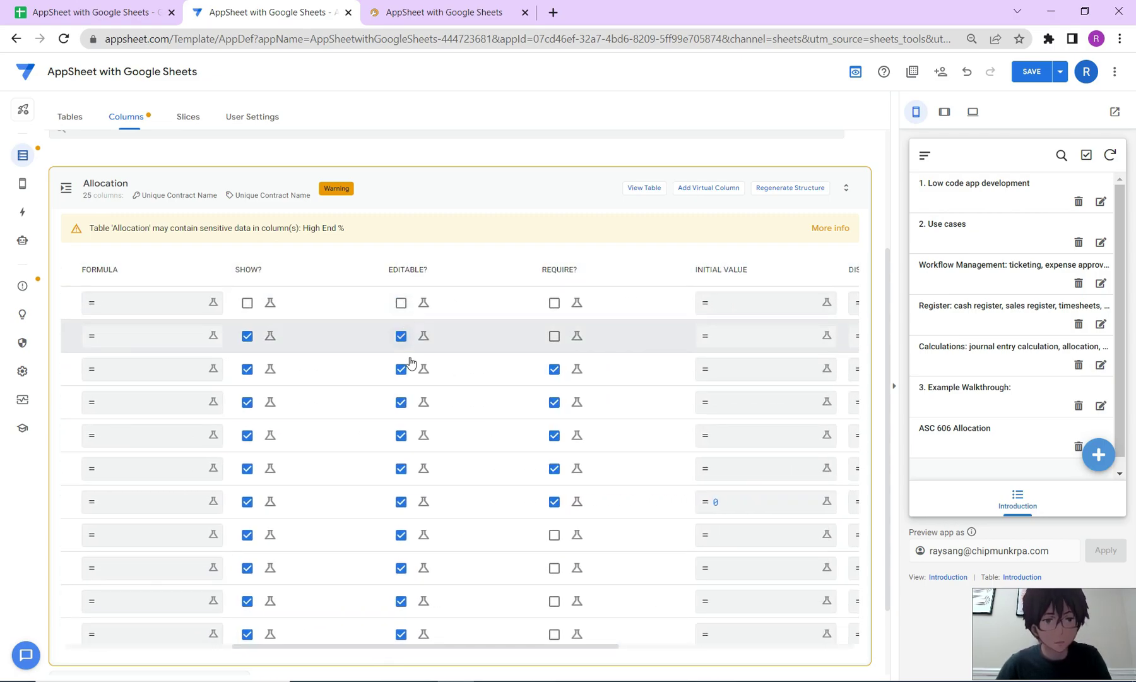
pyautogui.click(553, 336)
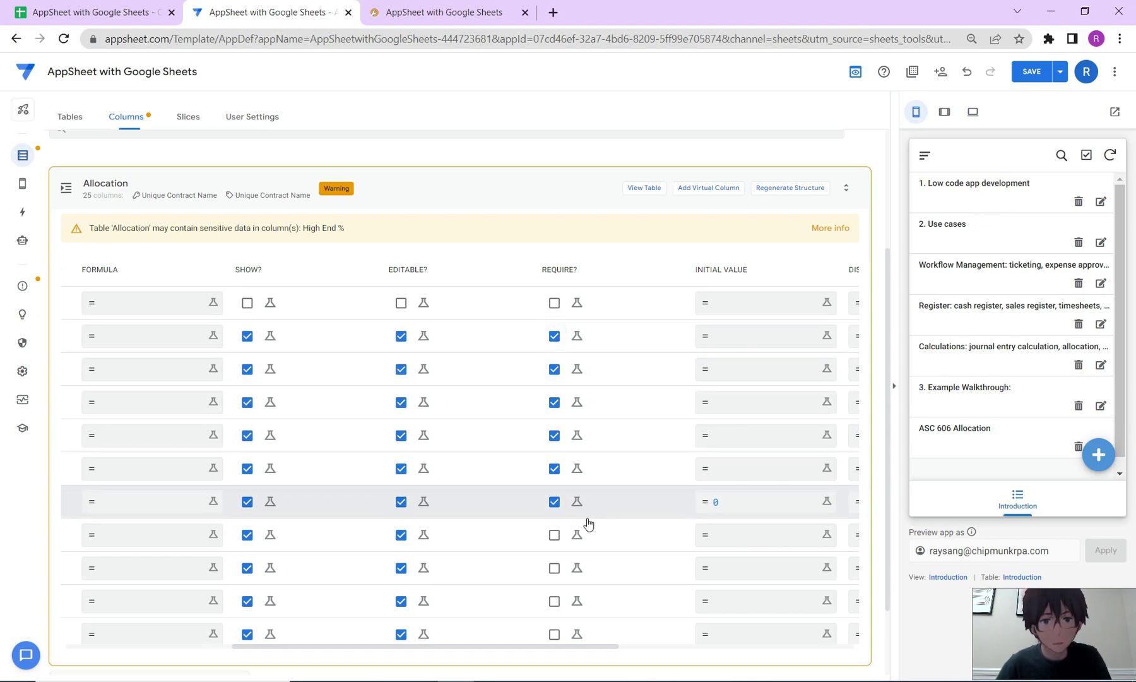
pyautogui.scroll(-1, 581, 512)
pyautogui.click(554, 461)
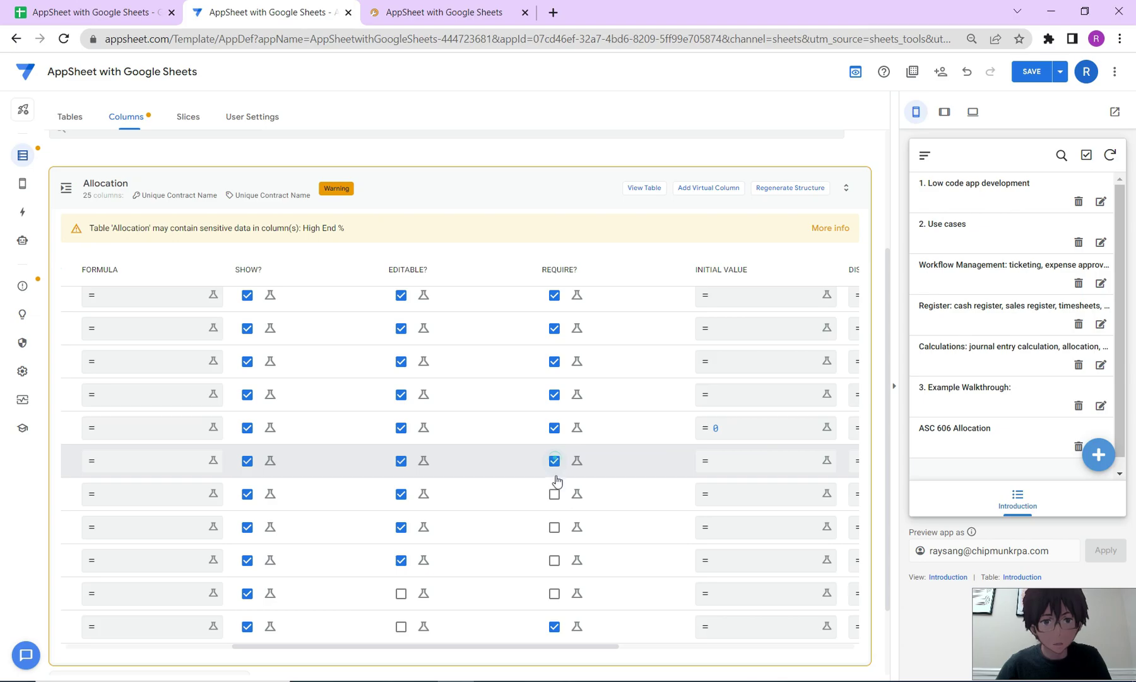
pyautogui.click(554, 494)
pyautogui.scroll(-2, 556, 455)
pyautogui.click(554, 382)
pyautogui.click(554, 413)
pyautogui.click(554, 445)
pyautogui.scroll(-2, 632, 479)
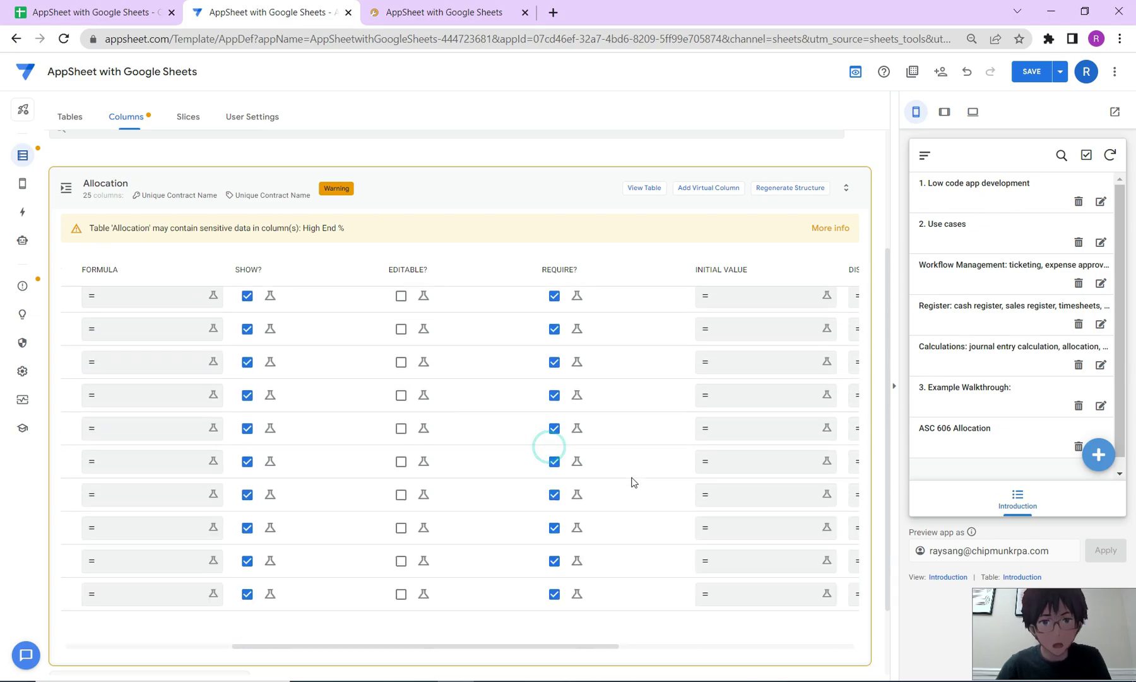
# Step: Review the Allocation columns' remaining properties, including initial value, display name, description, search, scan, NFC and PII
pyautogui.scroll(15, 673, 486)
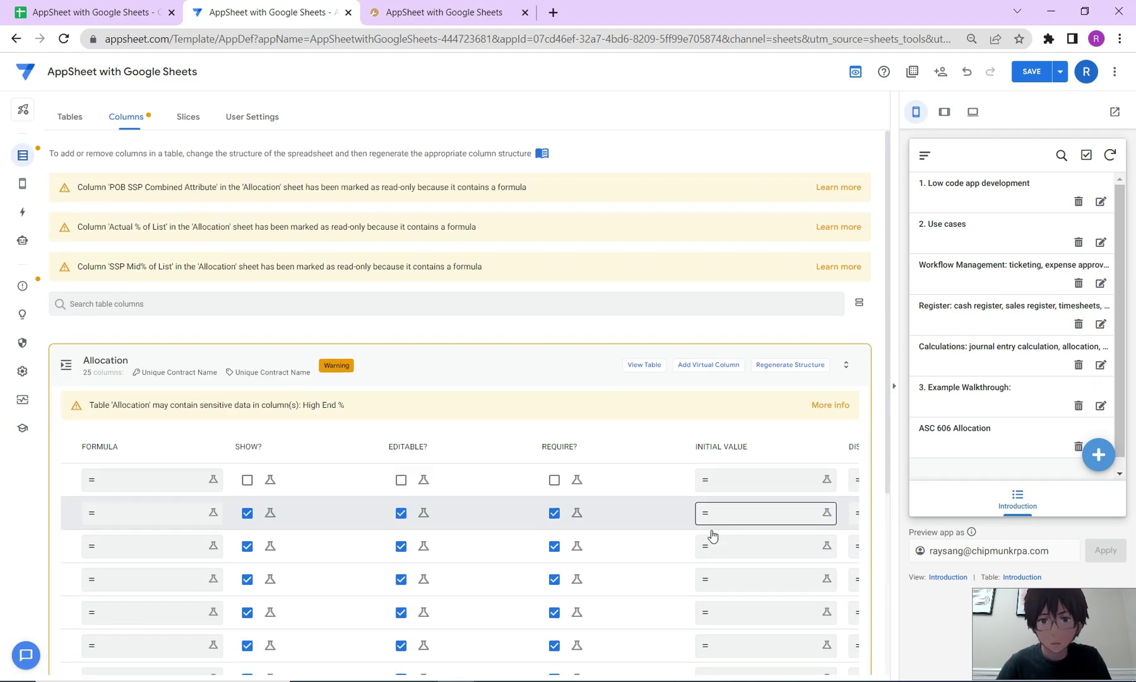
pyautogui.scroll(-2, 685, 411)
pyautogui.scroll(2, 659, 517)
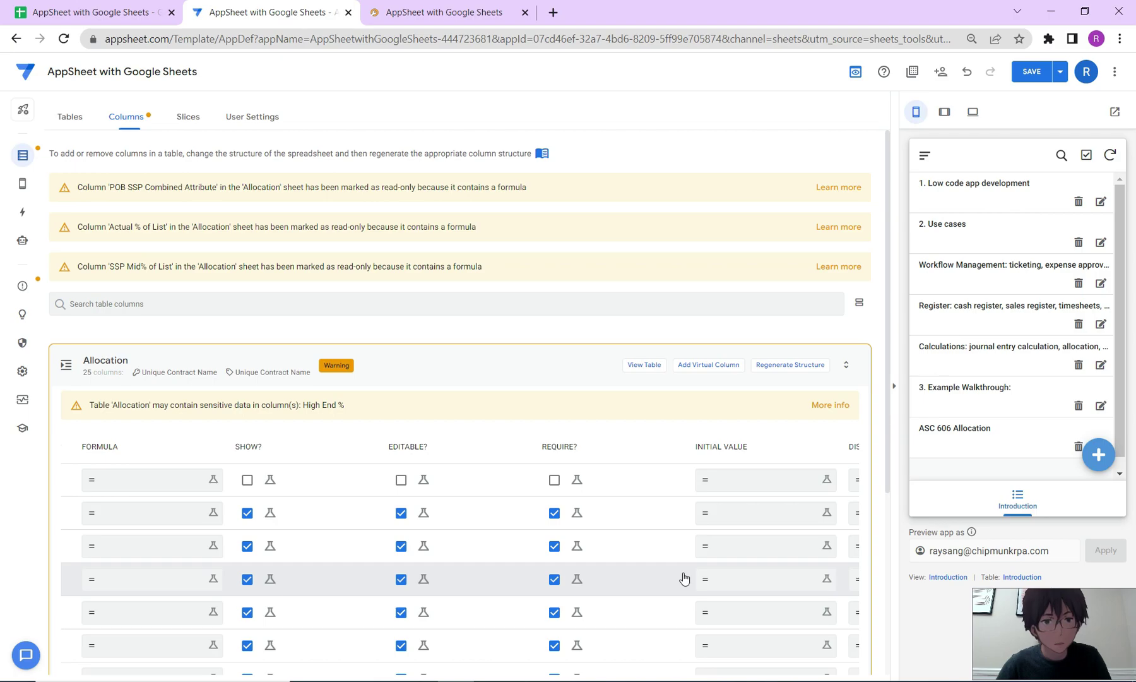
pyautogui.scroll(-4, 726, 362)
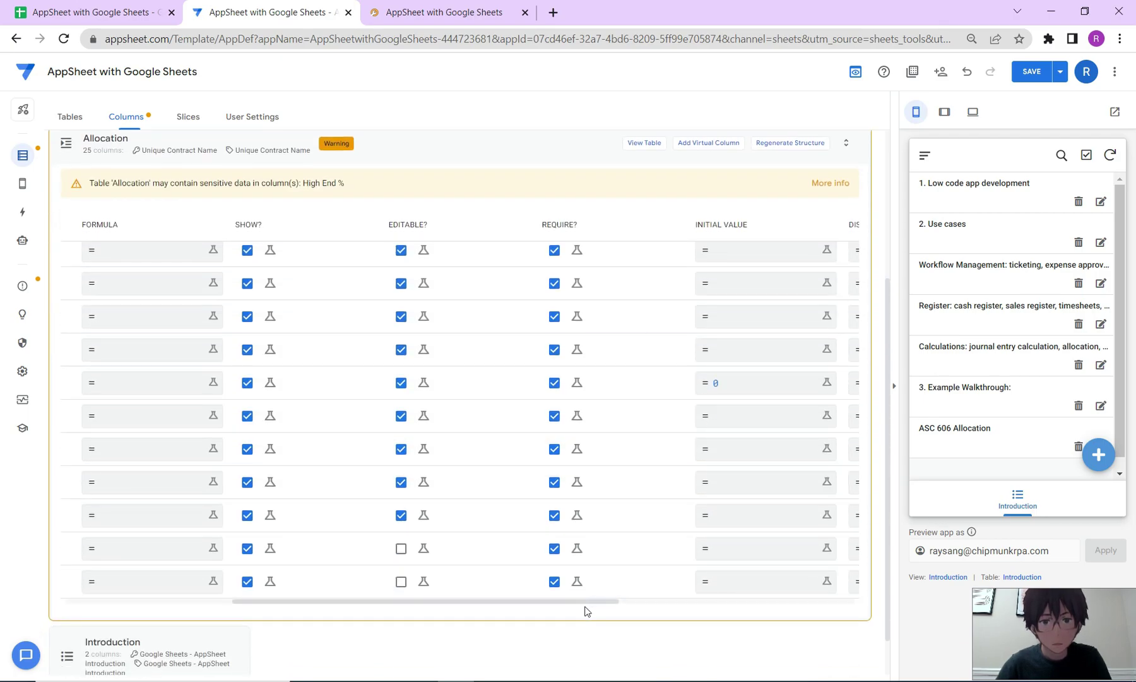
pyautogui.moveTo(587, 603); pyautogui.dragTo(861, 609)
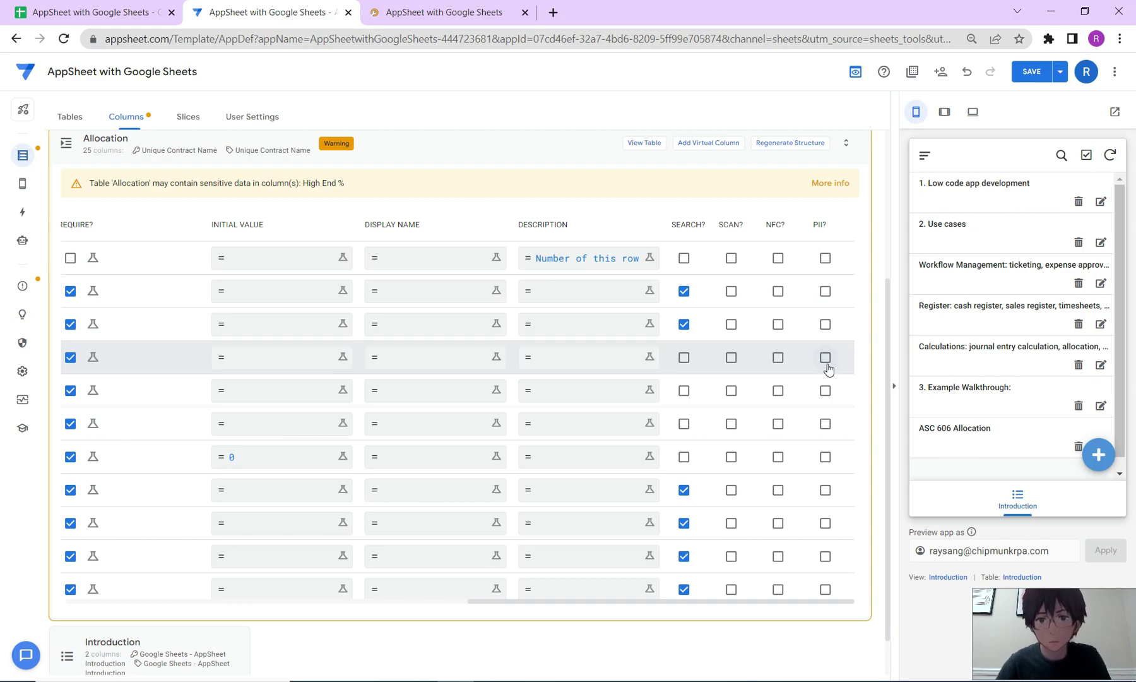
pyautogui.moveTo(749, 603); pyautogui.dragTo(196, 595)
pyautogui.scroll(-10, 234, 310)
pyautogui.scroll(10, 320, 378)
pyautogui.scroll(4, 370, 216)
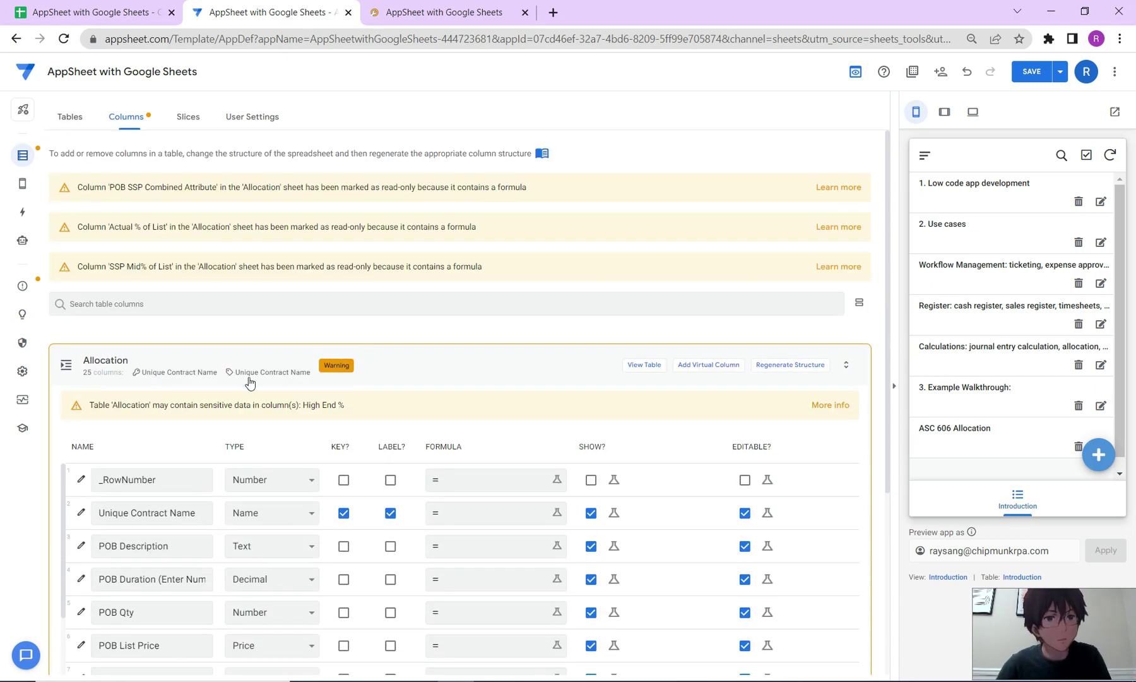
# Step: Collapse the Allocation table's column list, dismiss the save reminder and save the app
pyautogui.click(423, 375)
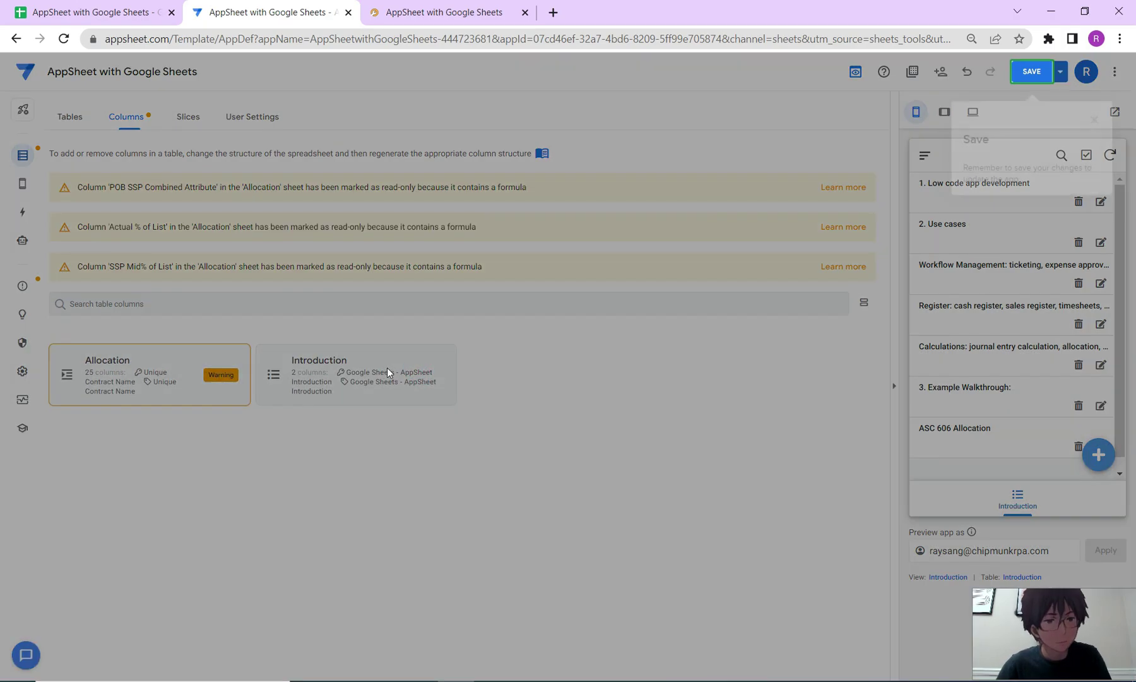
pyautogui.click(1096, 112)
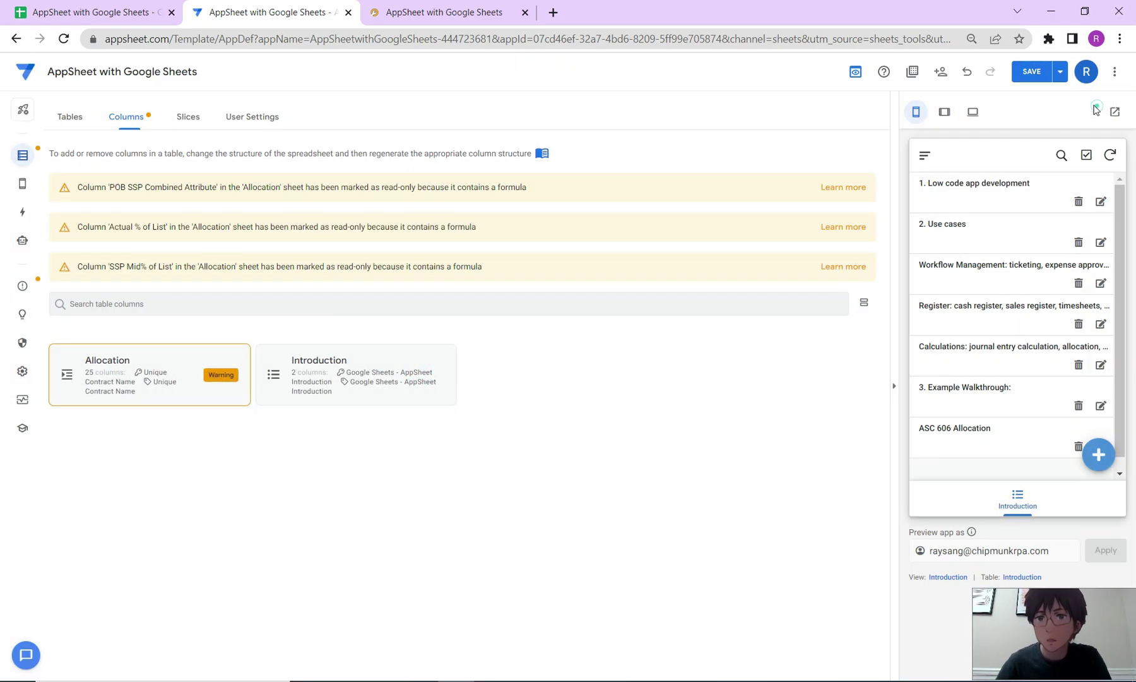
pyautogui.click(1028, 71)
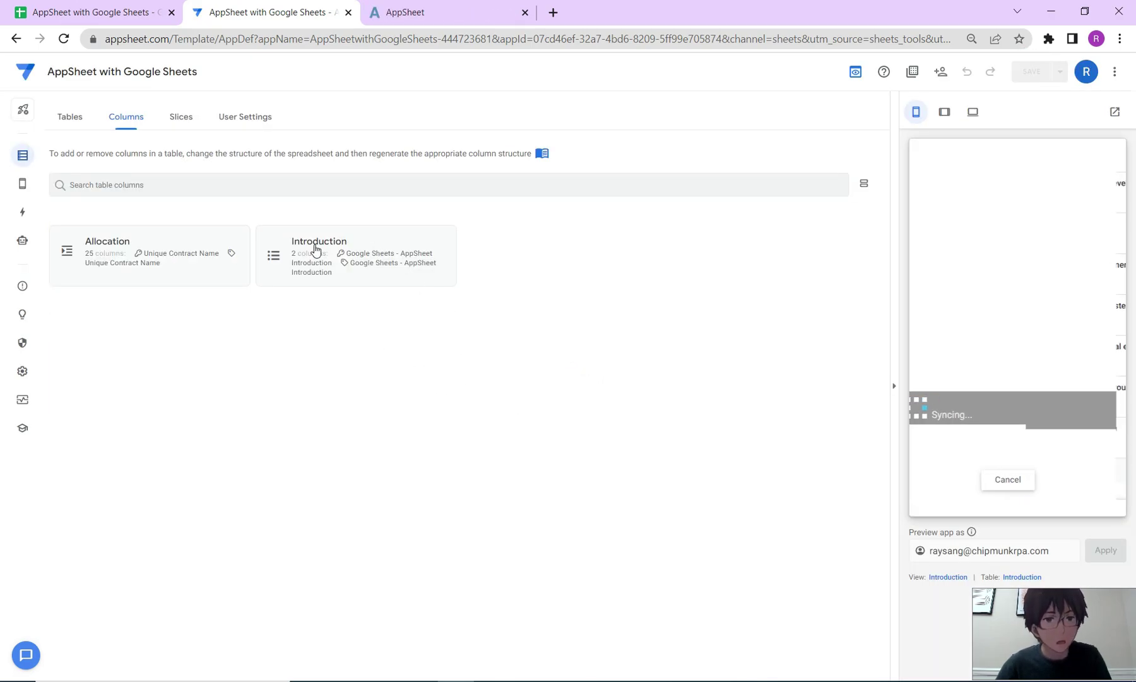
# Step: Delete the Introduction table from the app, confirm the deletion and open the Allocation table
pyautogui.click(305, 245)
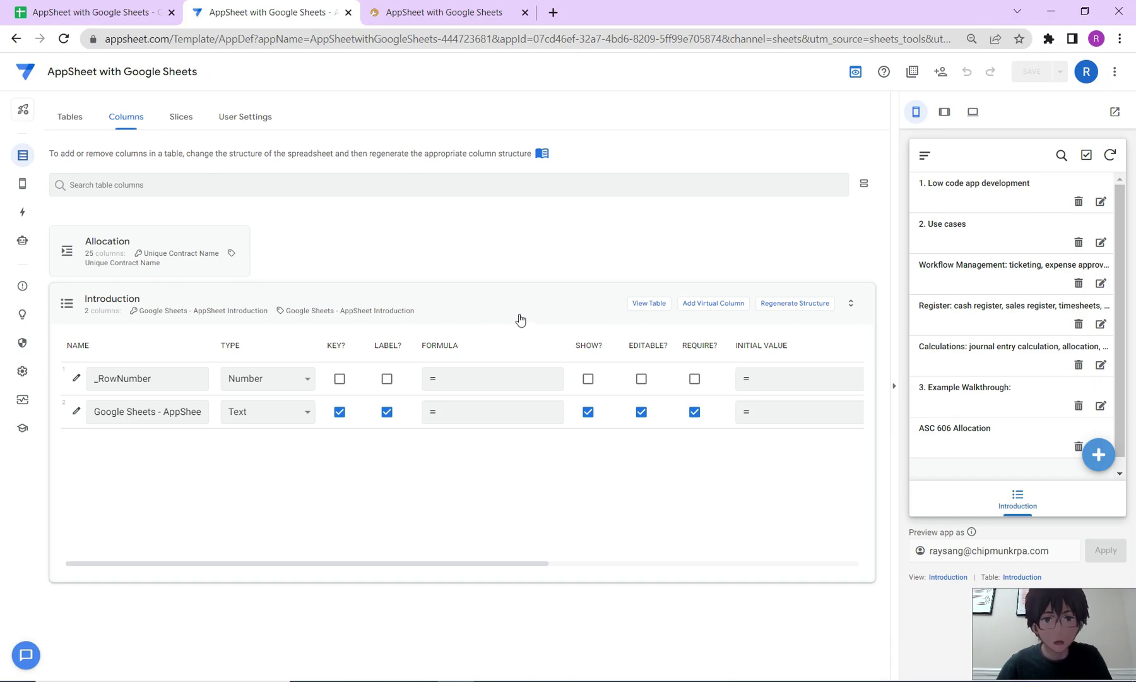
pyautogui.click(644, 308)
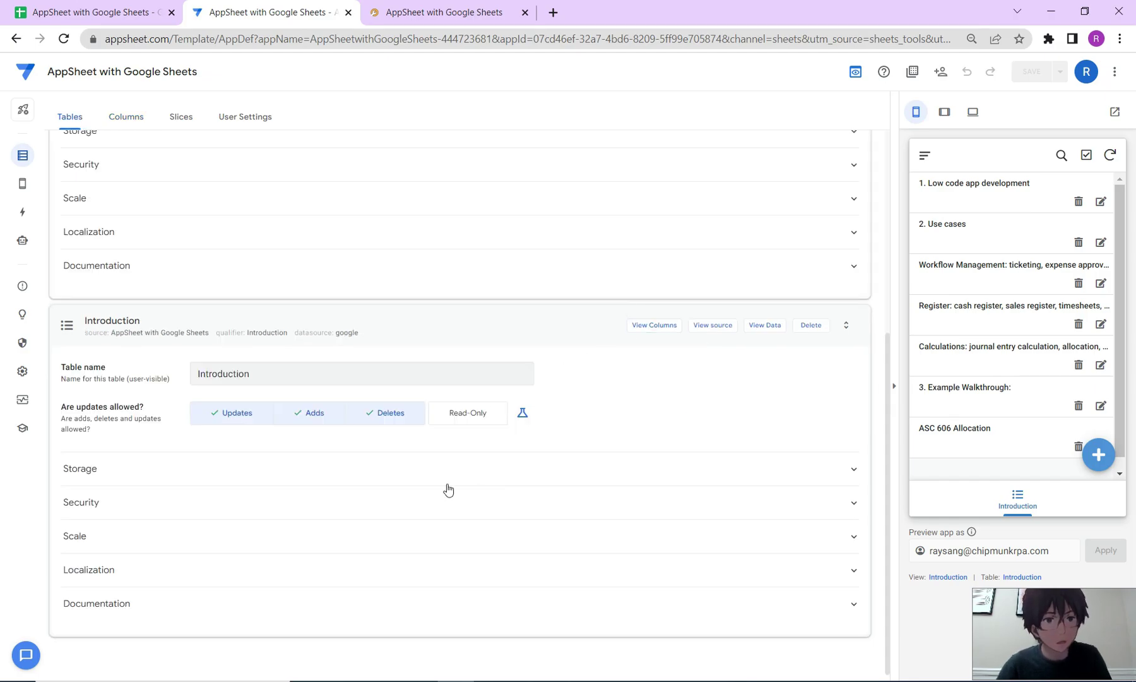
pyautogui.click(810, 325)
pyautogui.click(630, 209)
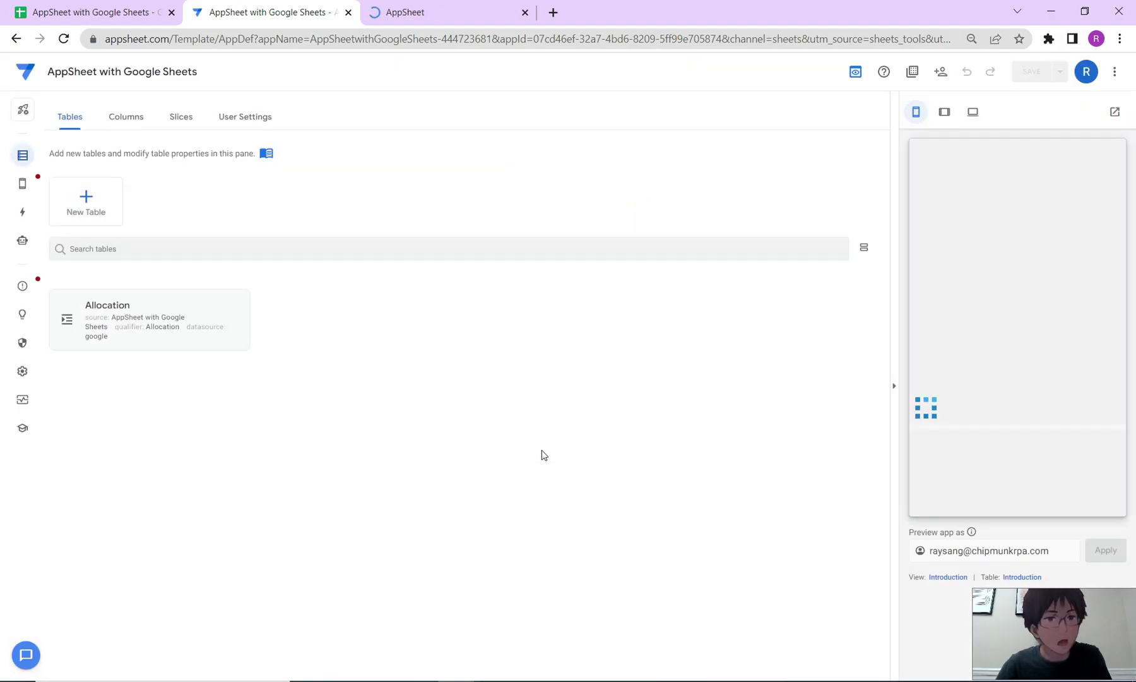
pyautogui.click(147, 307)
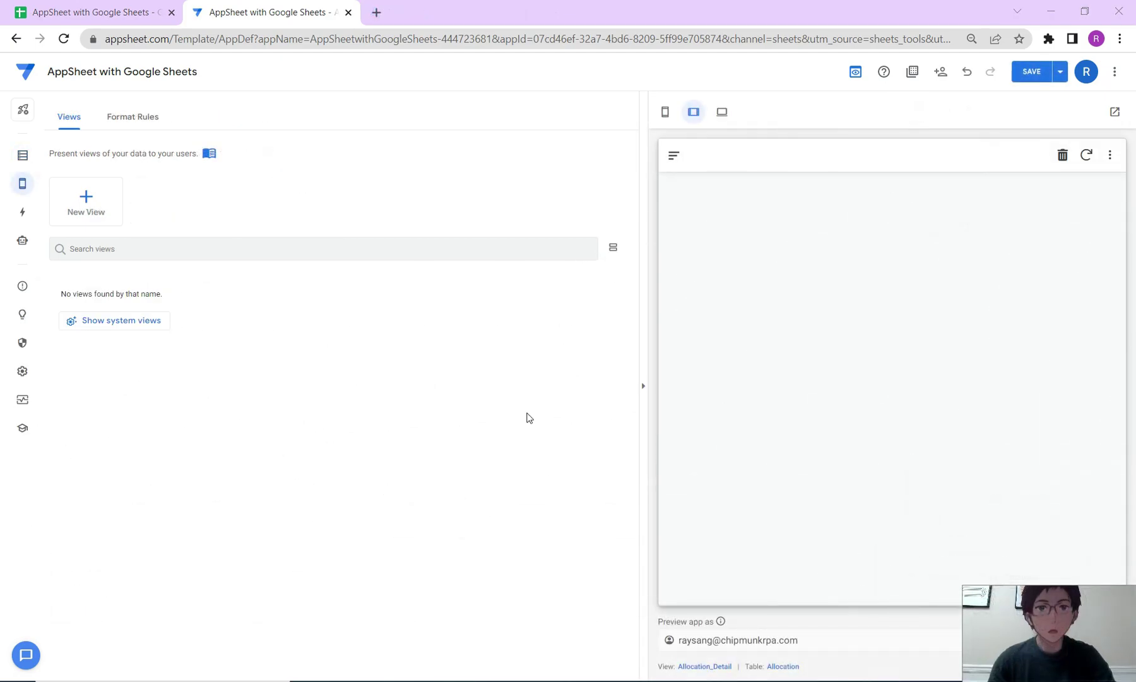
# Step: Switch the app preview to phone size and check the data section's columns before returning to the app's views
pyautogui.click(665, 112)
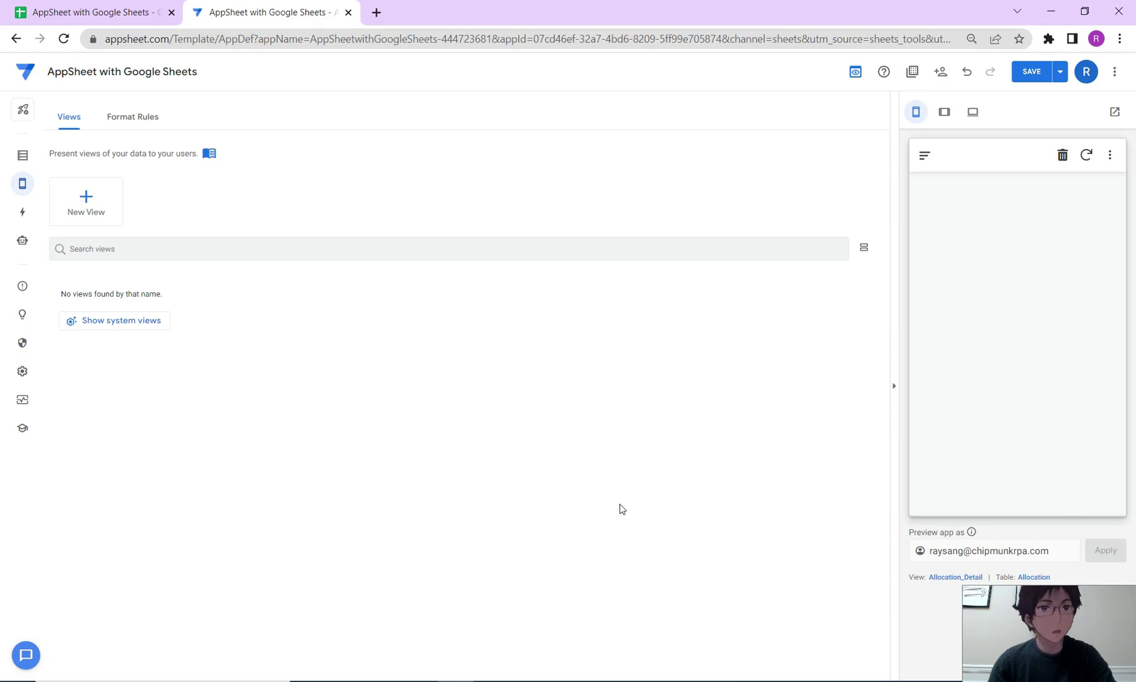
pyautogui.click(24, 155)
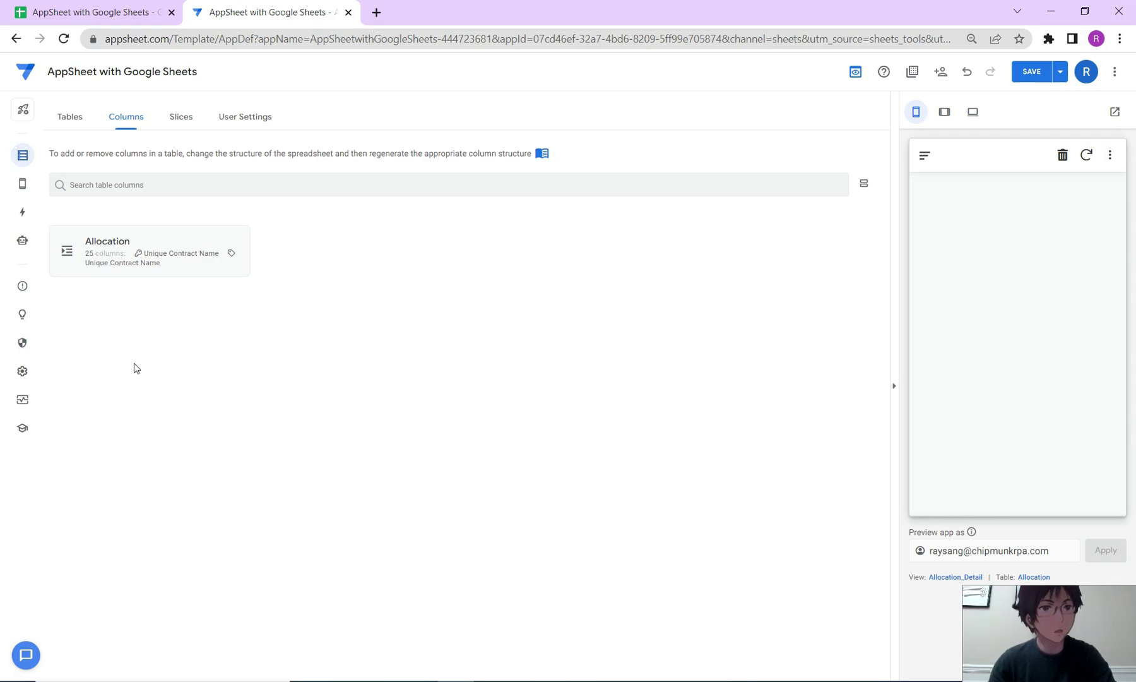
pyautogui.click(22, 183)
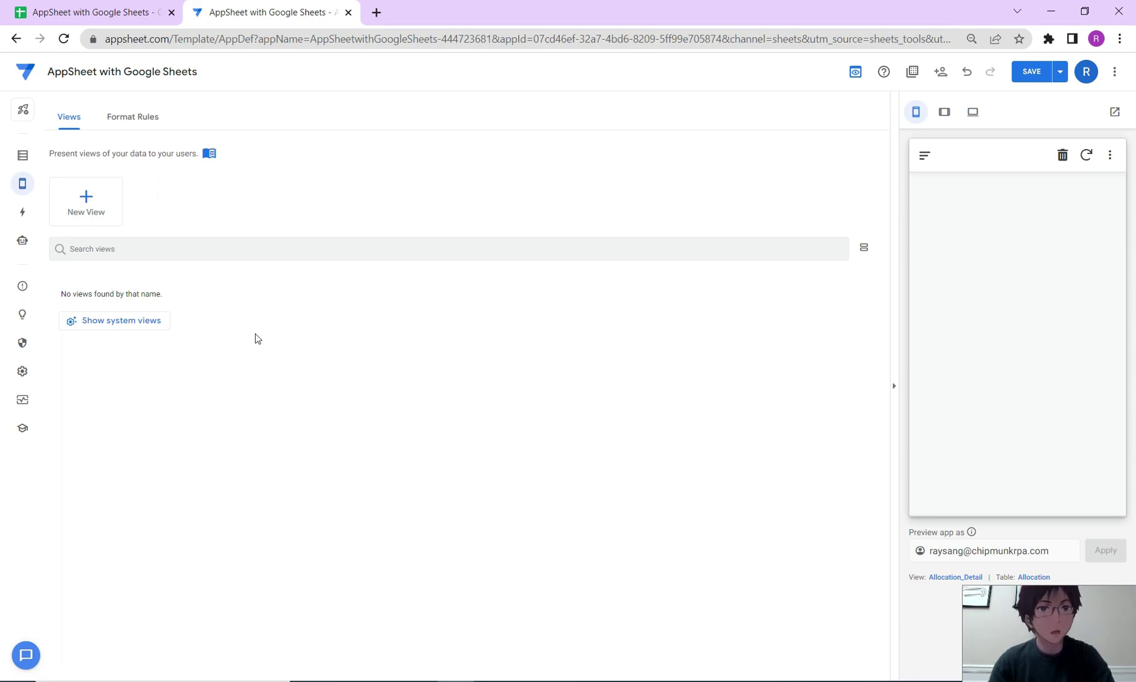
# Step: Create a new view for the Allocation data and name it "Allocation Calc."
pyautogui.click(82, 221)
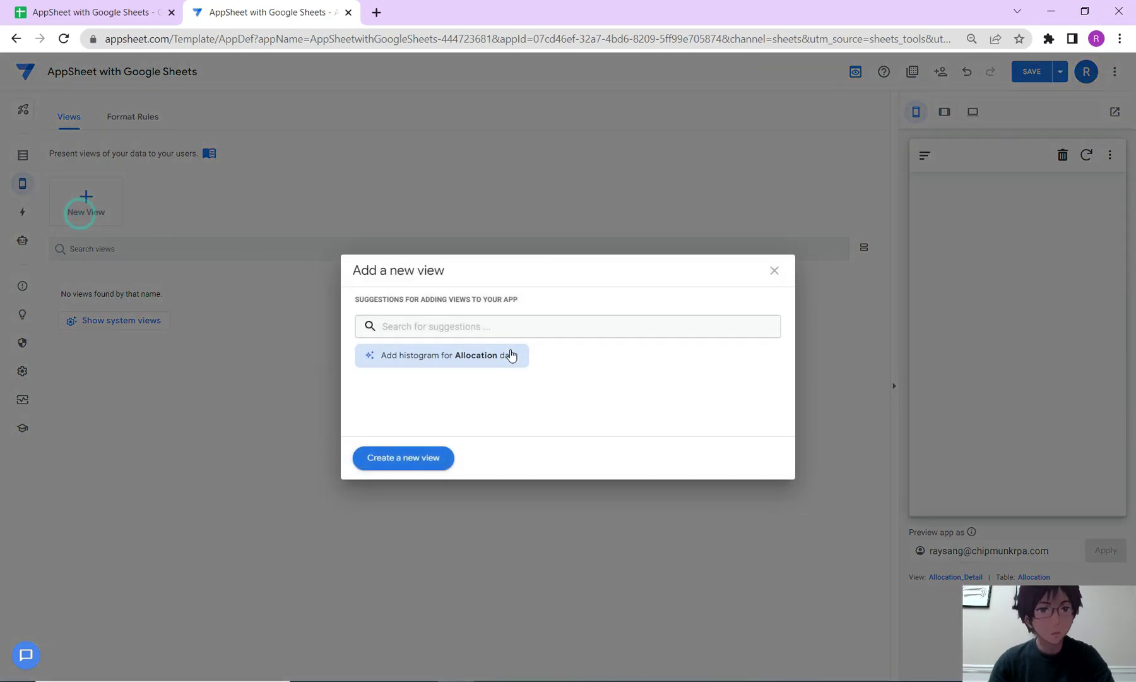
pyautogui.click(405, 459)
pyautogui.click(297, 403)
pyautogui.tripleClick(279, 403)
pyautogui.write('Allocation Calc.')
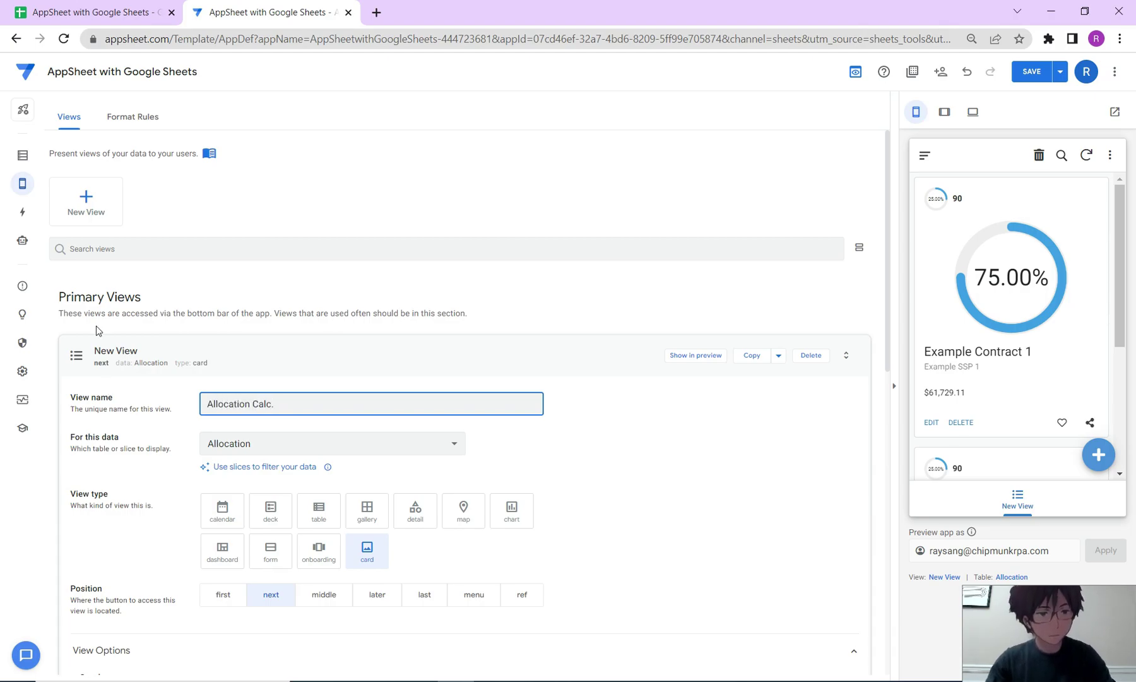
# Step: Set the Allocation Calc. view's type to table and look through its view options
pyautogui.scroll(-1, 98, 329)
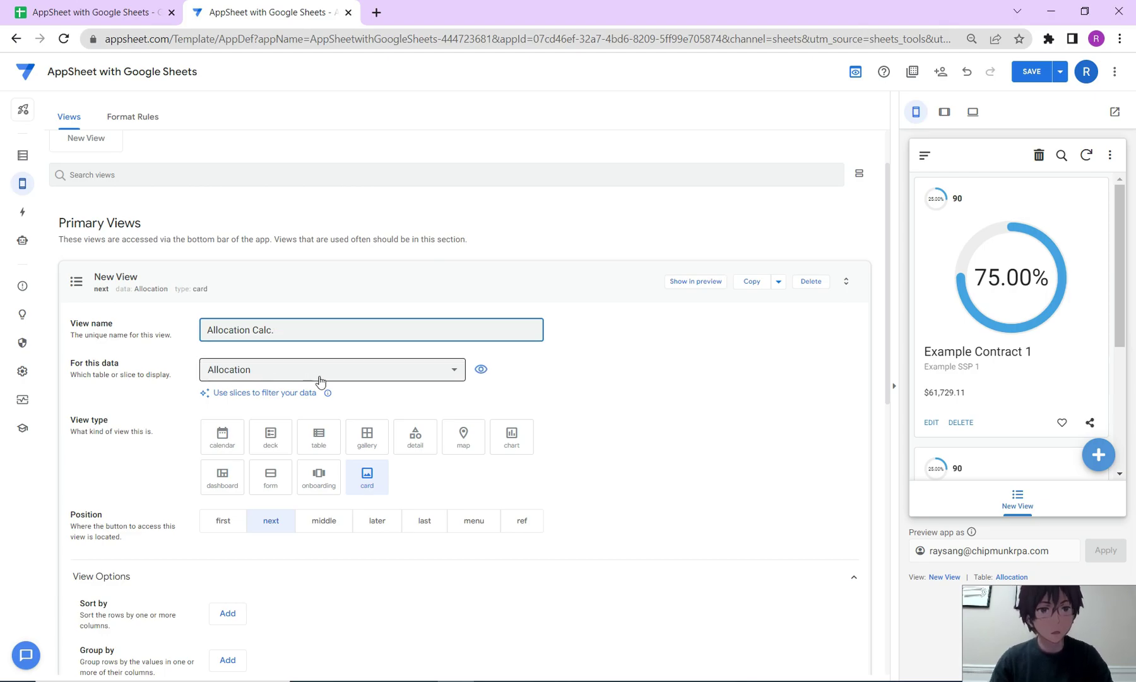
pyautogui.scroll(-2, 320, 381)
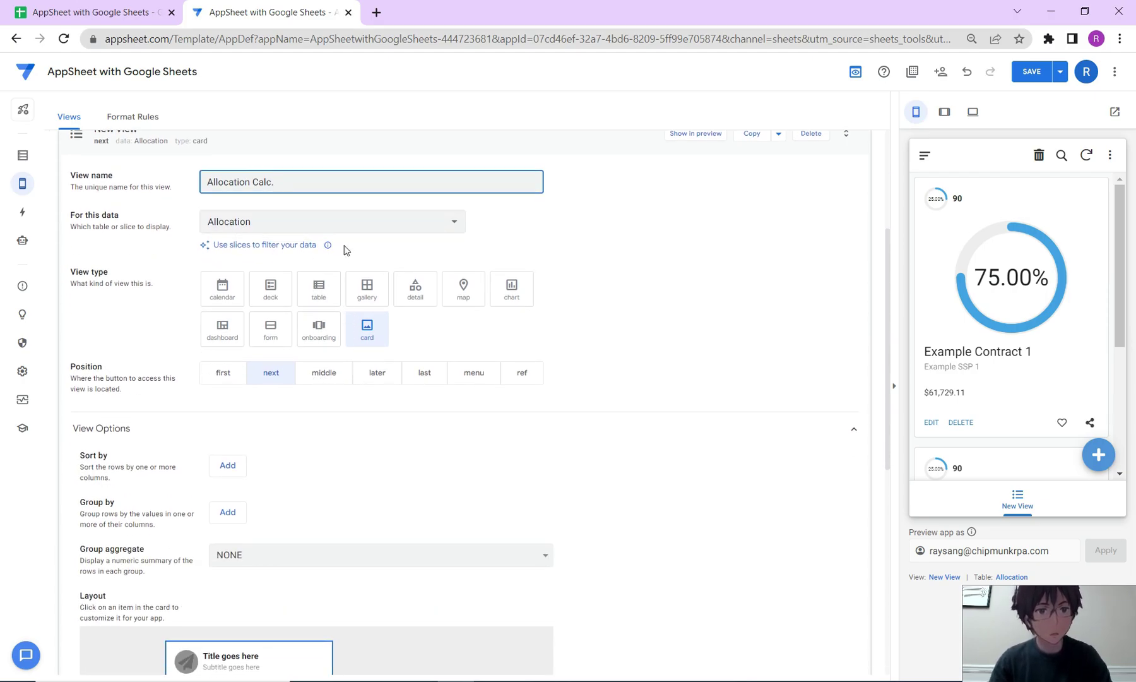
pyautogui.click(320, 291)
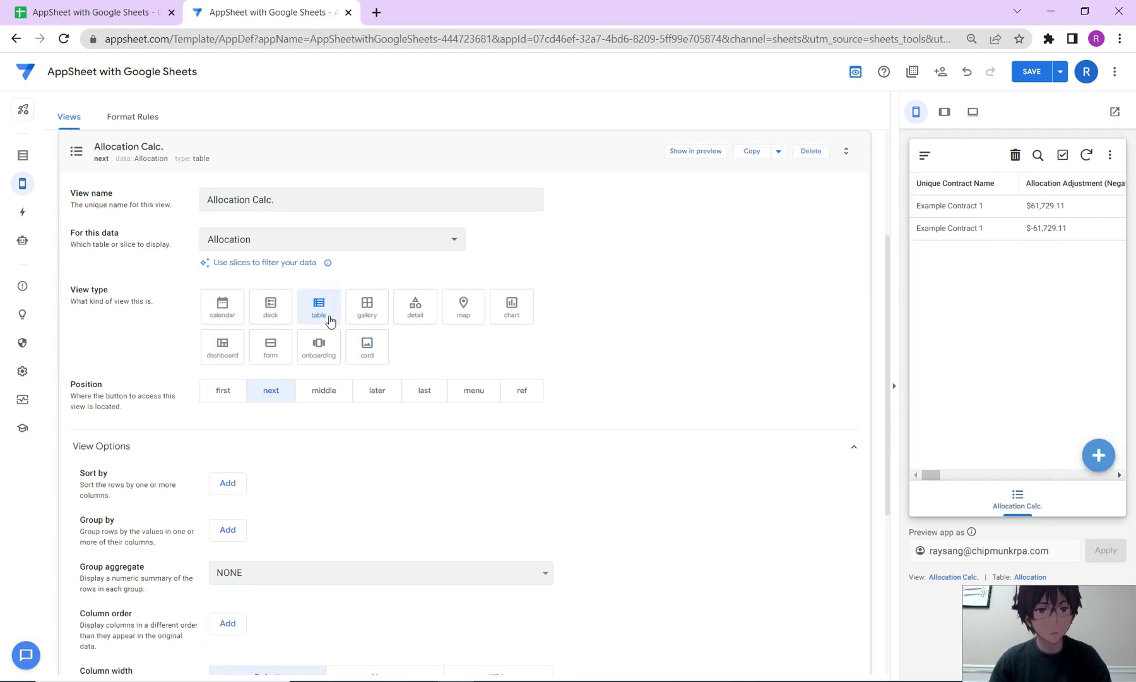
pyautogui.scroll(-1, 719, 274)
pyautogui.scroll(3, 694, 291)
pyautogui.scroll(-5, 543, 360)
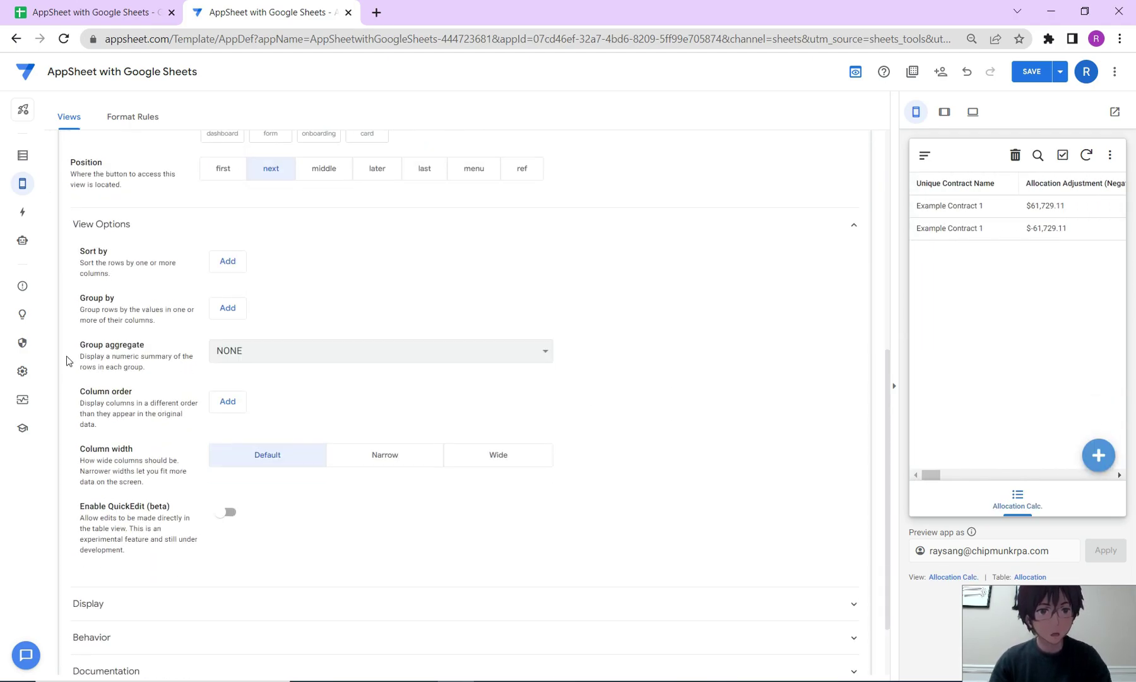
pyautogui.scroll(-2, 540, 392)
pyautogui.scroll(10, 687, 495)
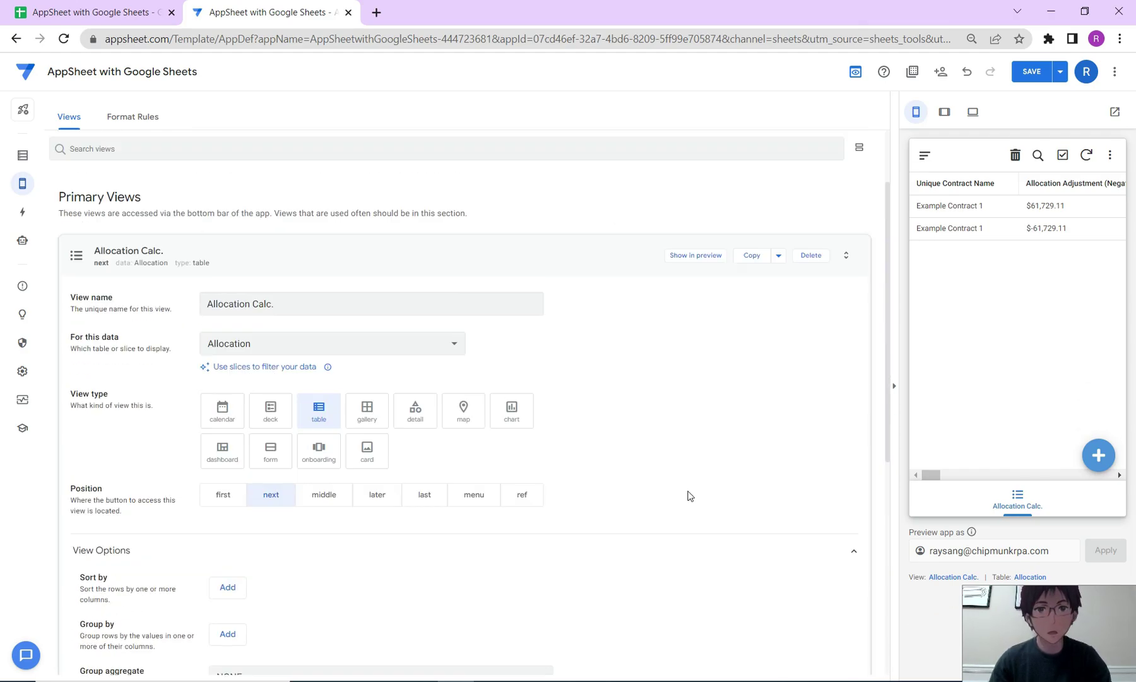
# Step: Save the app with the Allocation Calc. view and switch the preview to tablet size
pyautogui.click(1032, 71)
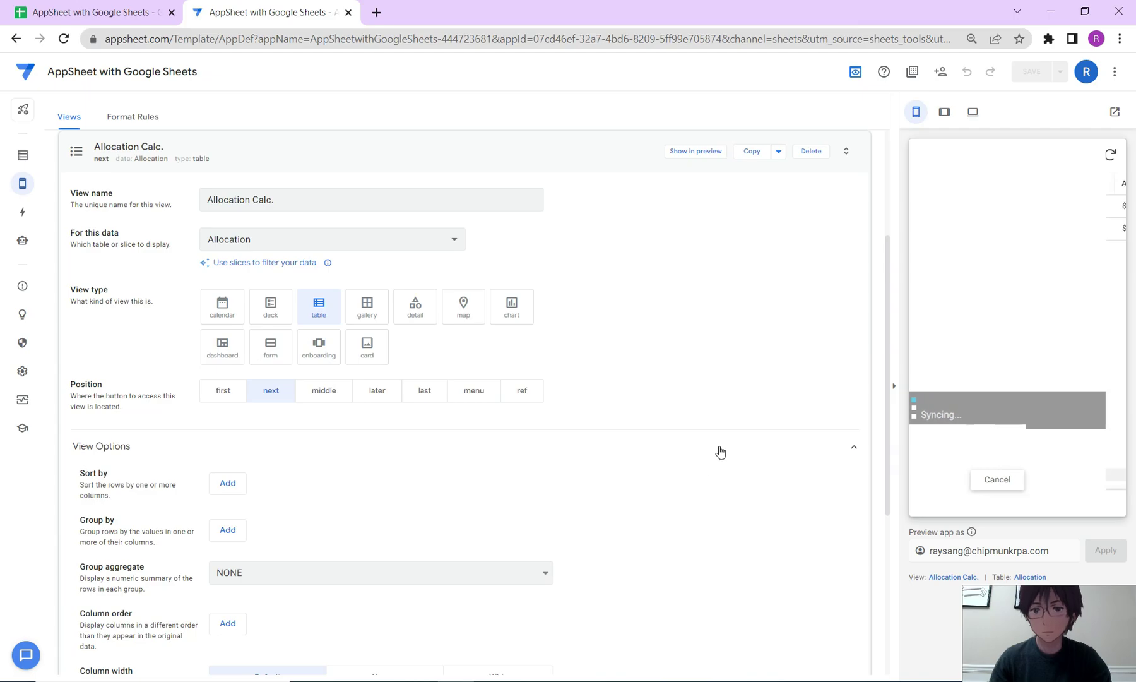
pyautogui.click(945, 112)
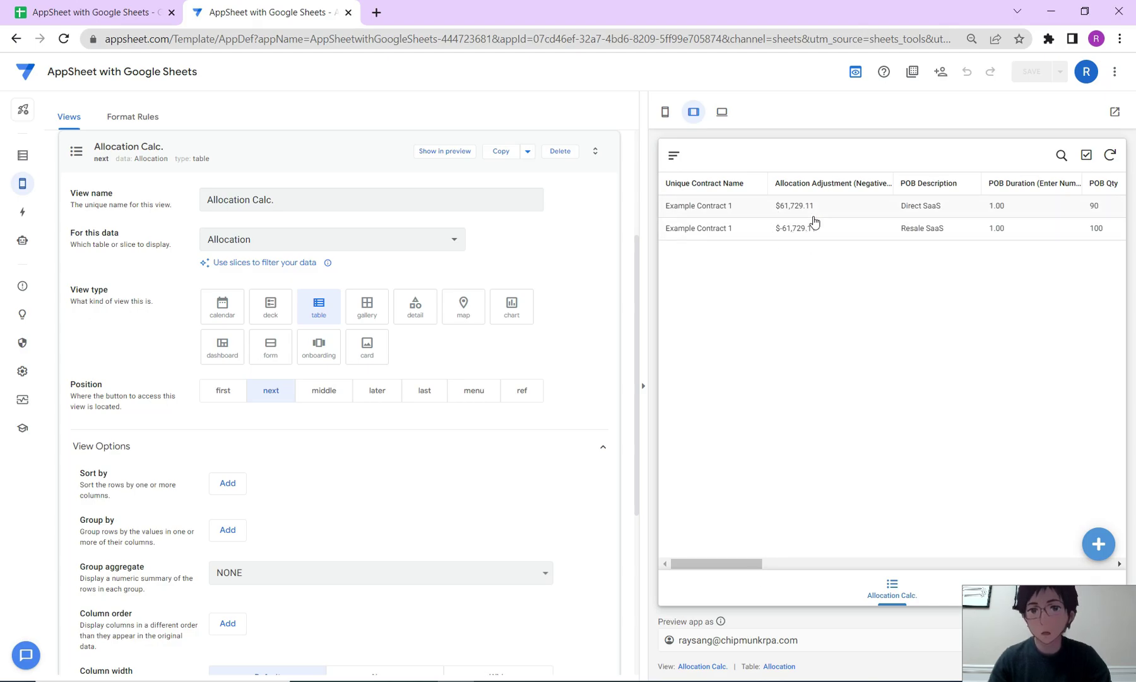
pyautogui.moveTo(746, 565); pyautogui.dragTo(712, 577)
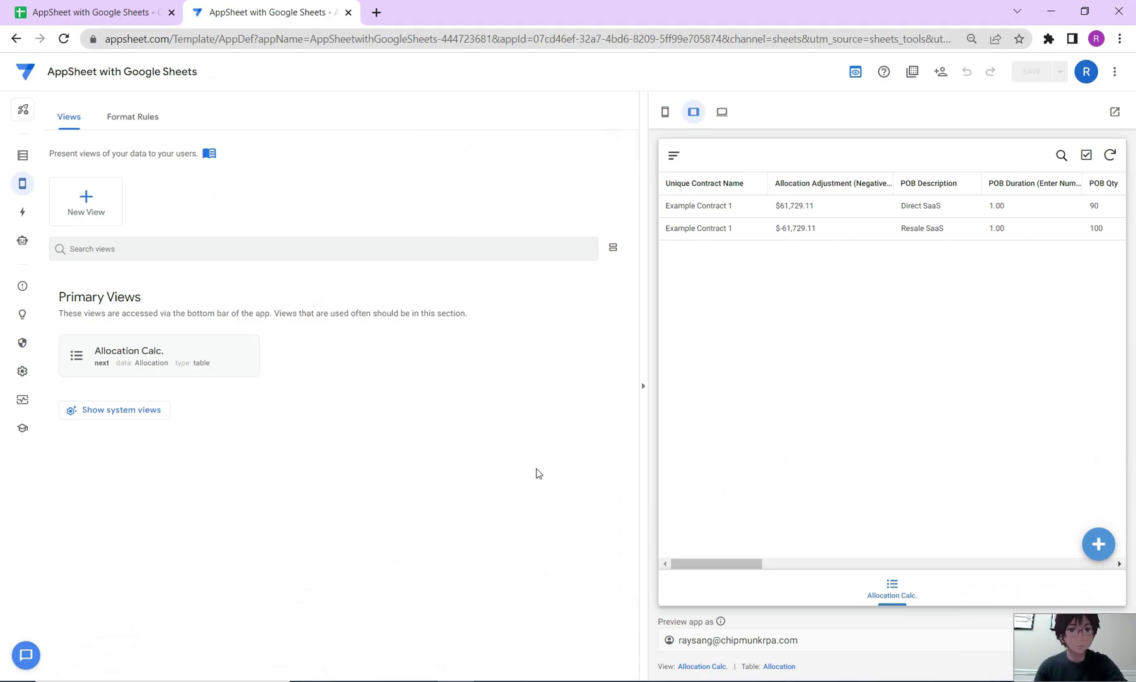
pyautogui.moveTo(729, 564); pyautogui.dragTo(681, 564)
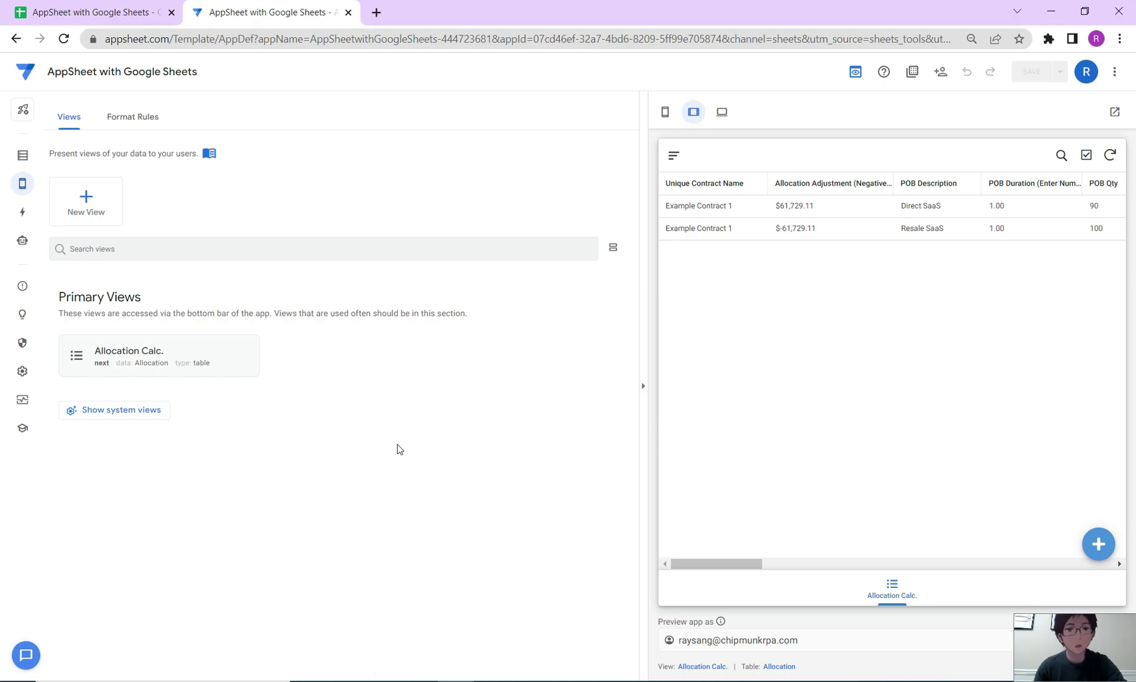
# Step: Create a new view for the Allocation data and name it "Allocation Visual"
pyautogui.click(96, 211)
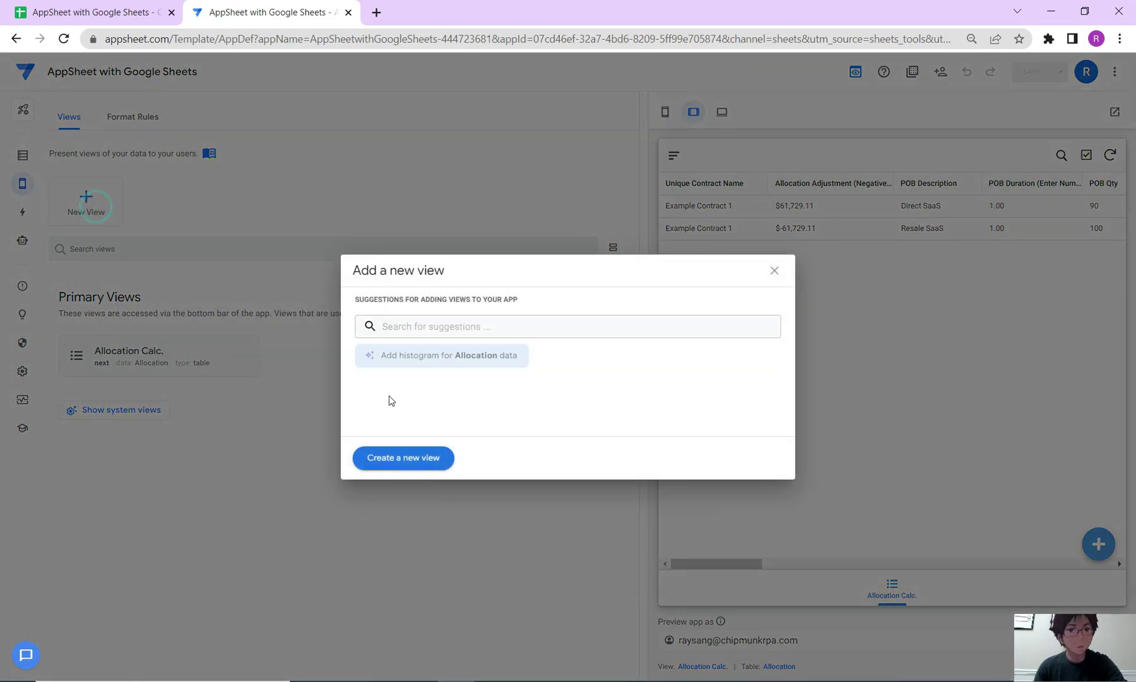
pyautogui.click(392, 456)
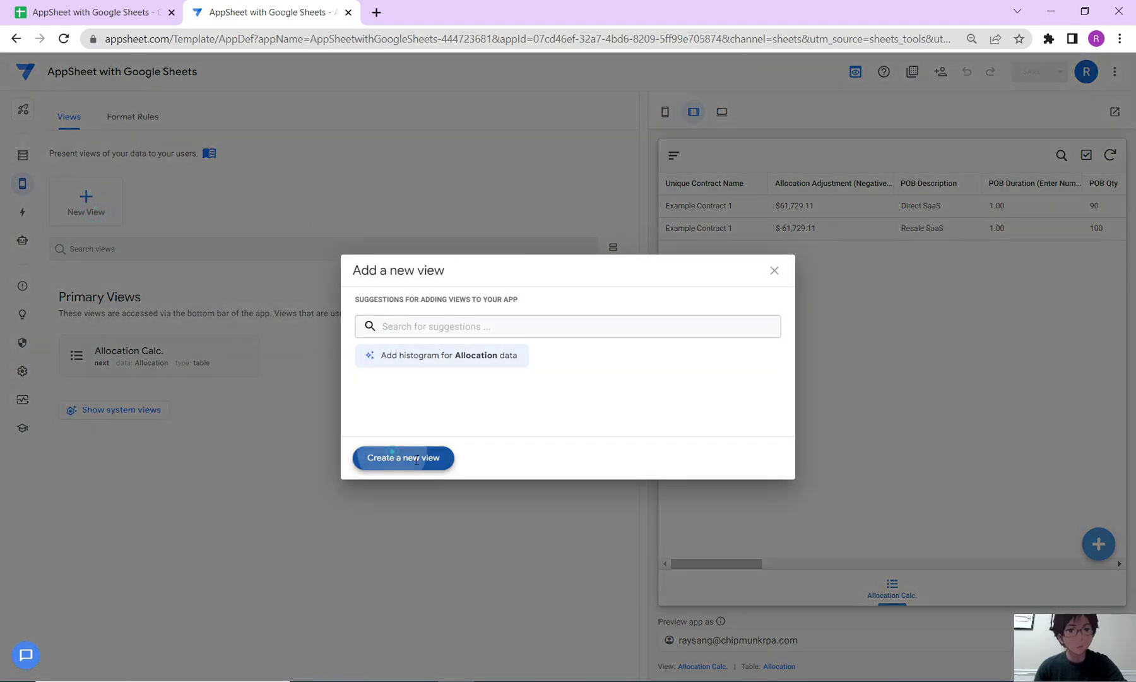
pyautogui.tripleClick(274, 455)
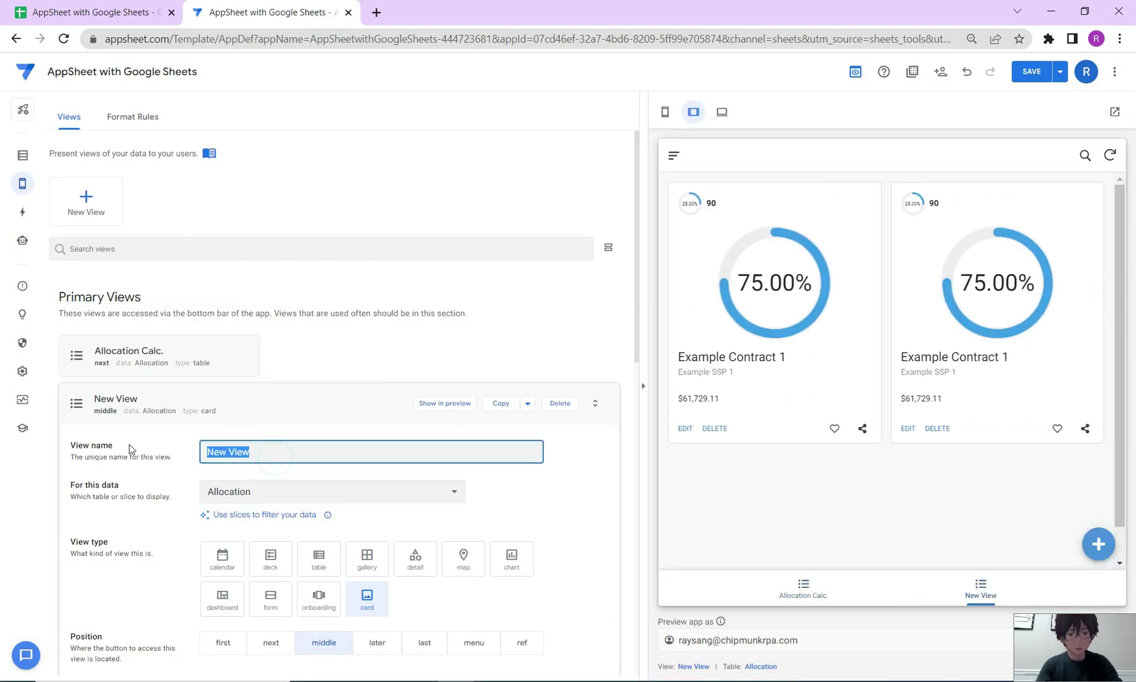
pyautogui.write('Allocation Visual')
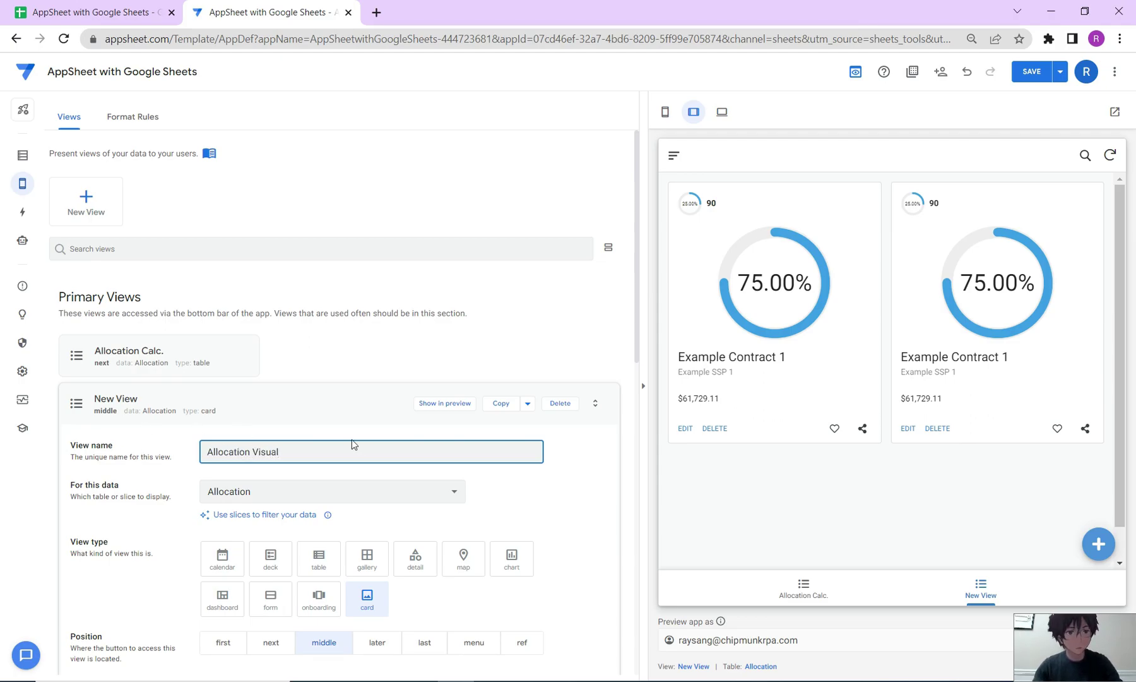
# Step: Make the Allocation Visual view a chart and choose donutchart as its chart type
pyautogui.scroll(-2, 352, 443)
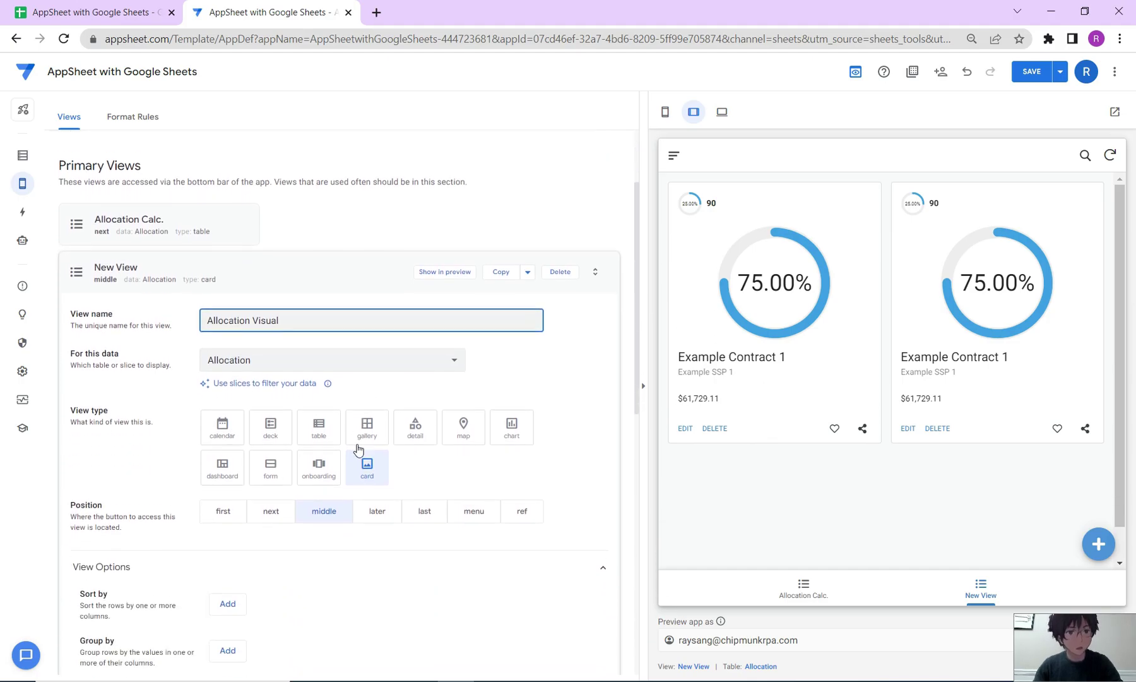
pyautogui.click(526, 416)
pyautogui.scroll(-3, 411, 467)
pyautogui.click(242, 357)
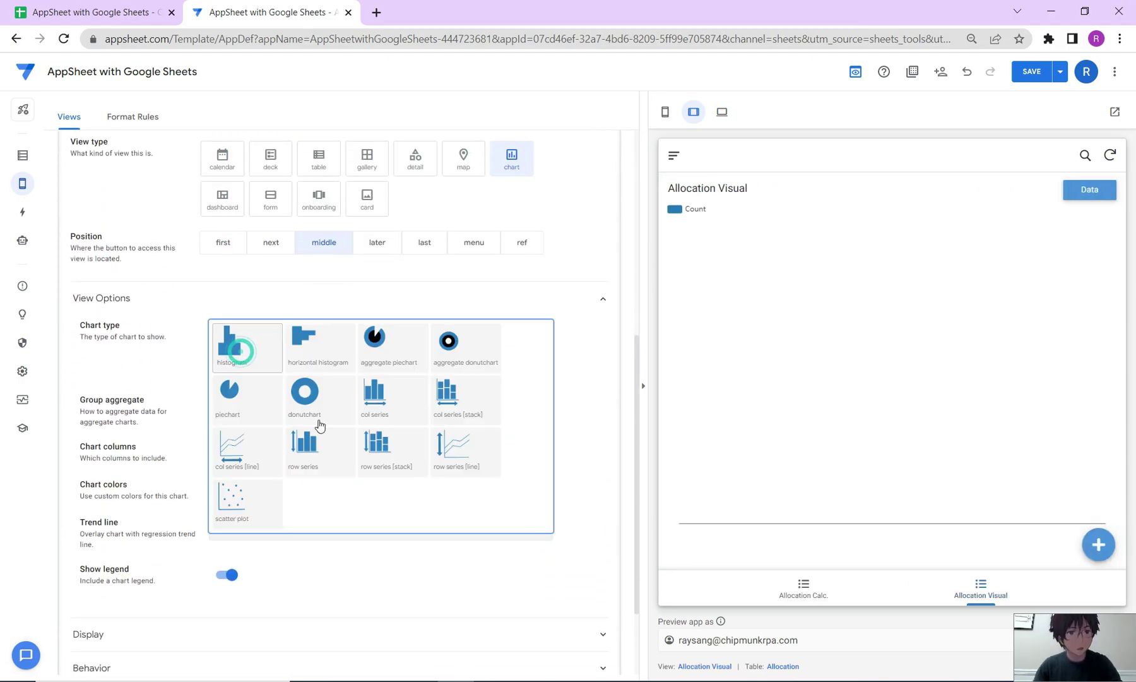
pyautogui.click(306, 394)
pyautogui.scroll(-1, 386, 433)
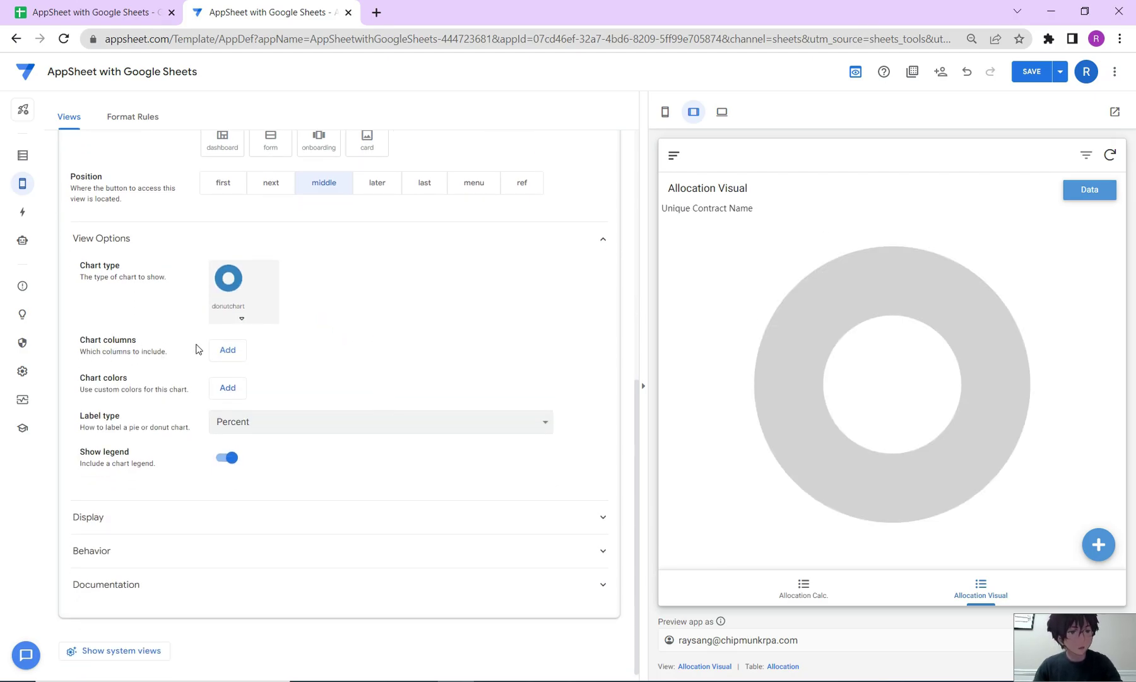
# Step: Set the donut chart's label type to Value and add Allocated Price as its chart column
pyautogui.click(314, 423)
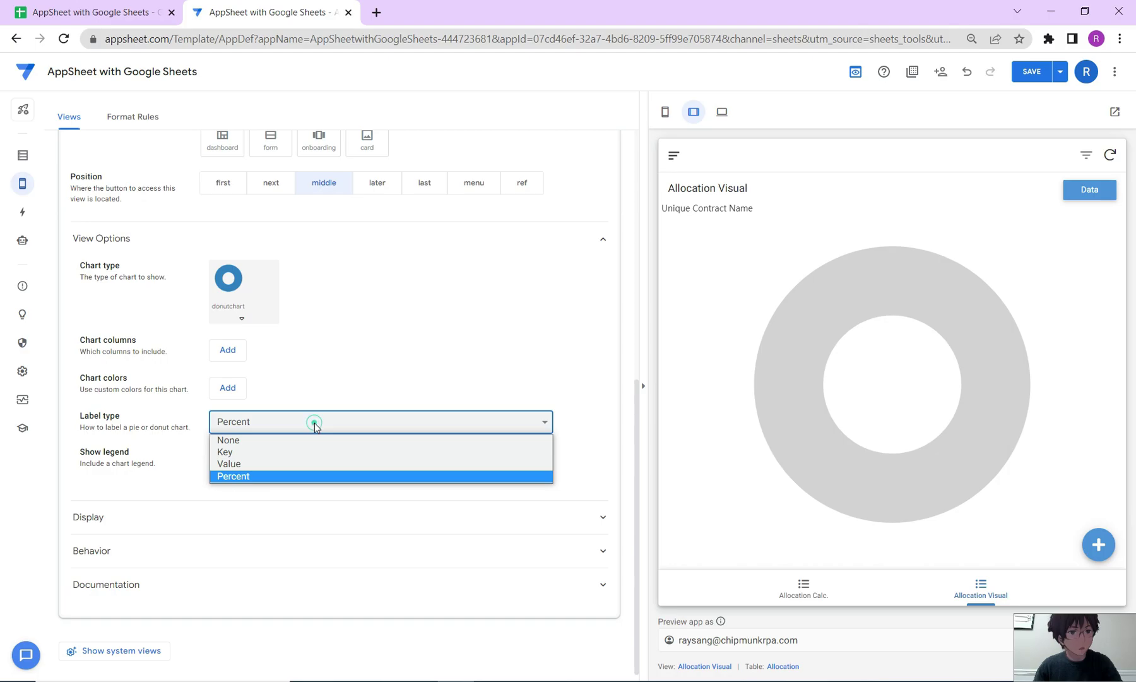
pyautogui.click(240, 466)
pyautogui.click(335, 371)
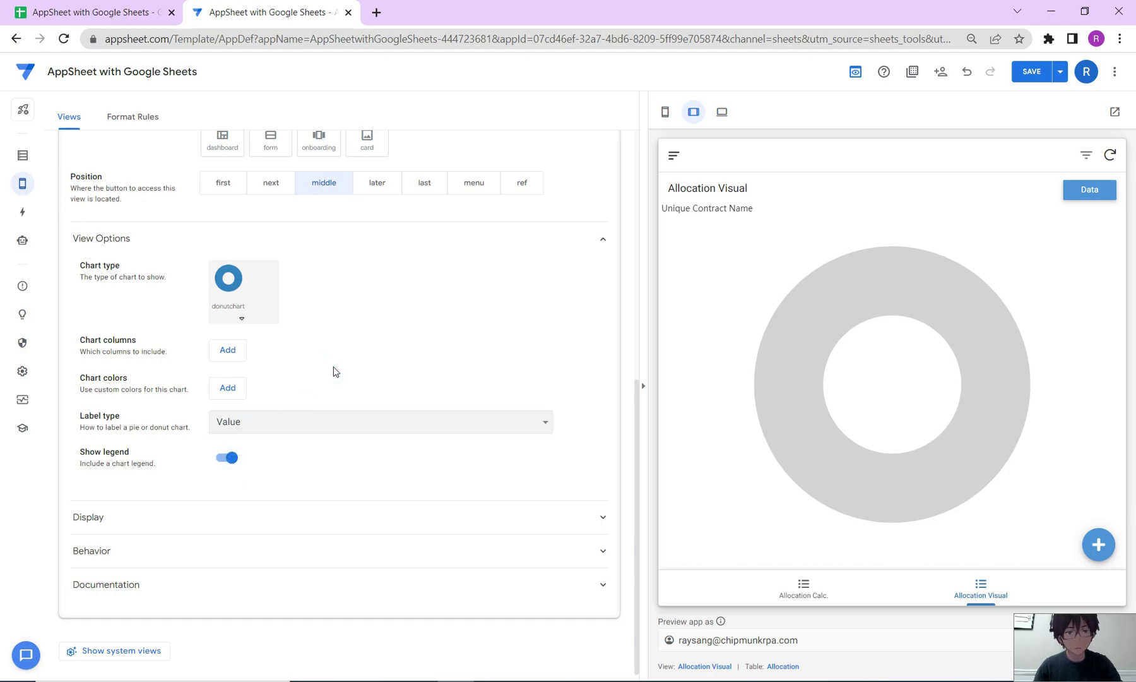
pyautogui.click(237, 359)
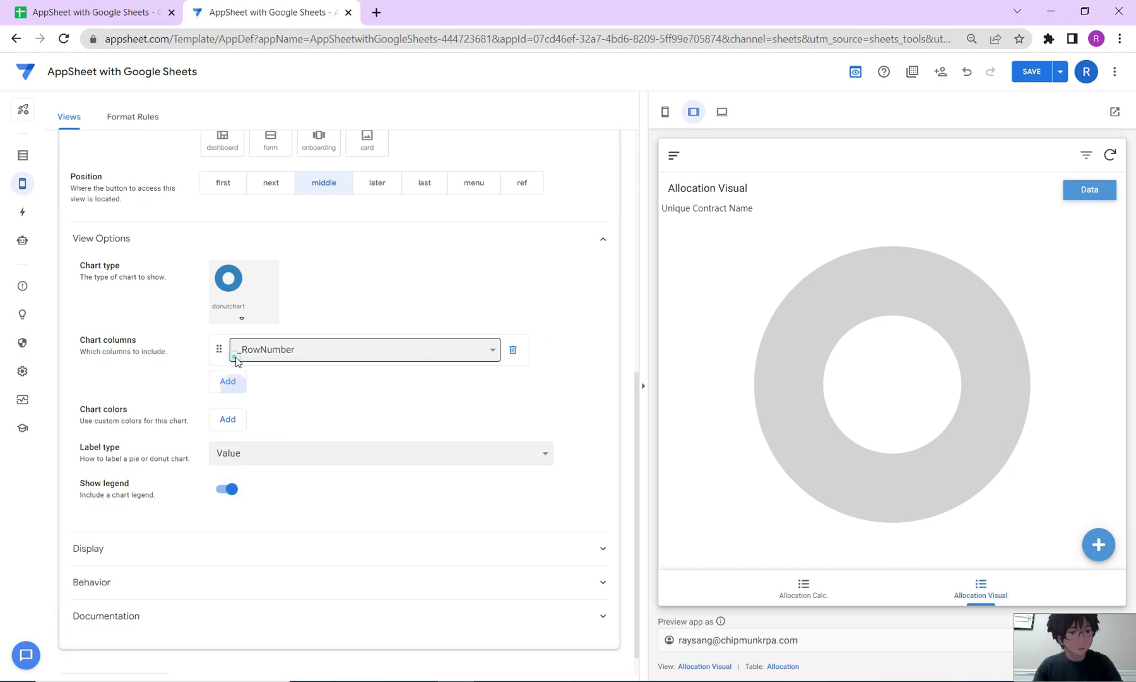
pyautogui.click(323, 353)
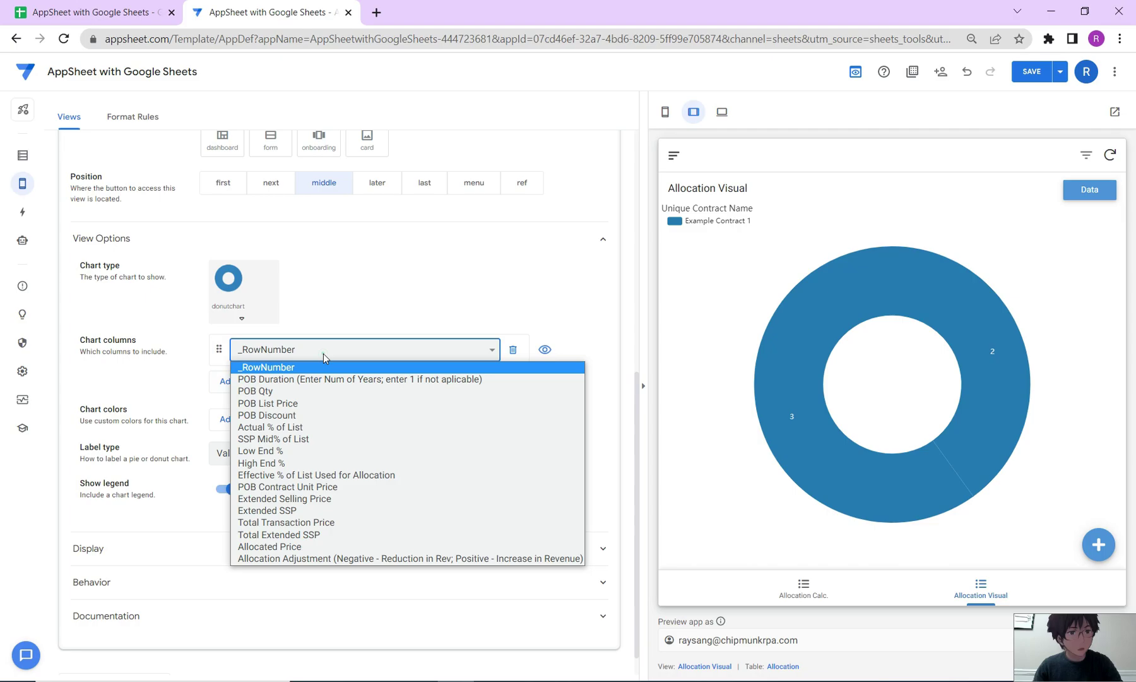
pyautogui.click(273, 547)
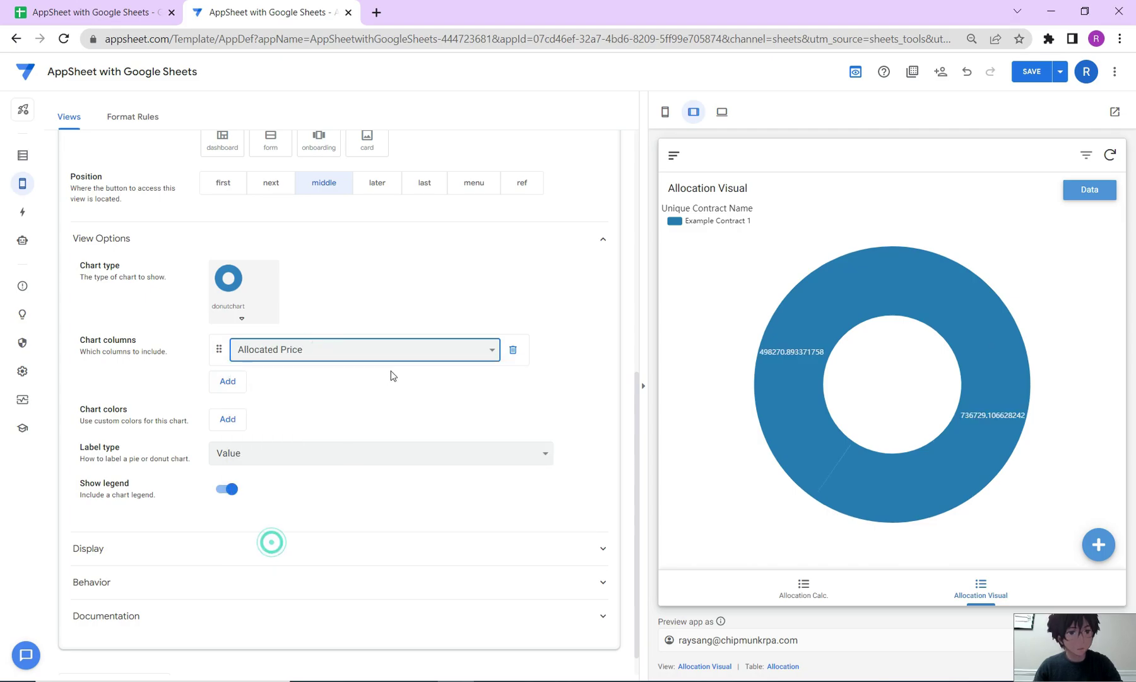
pyautogui.click(450, 387)
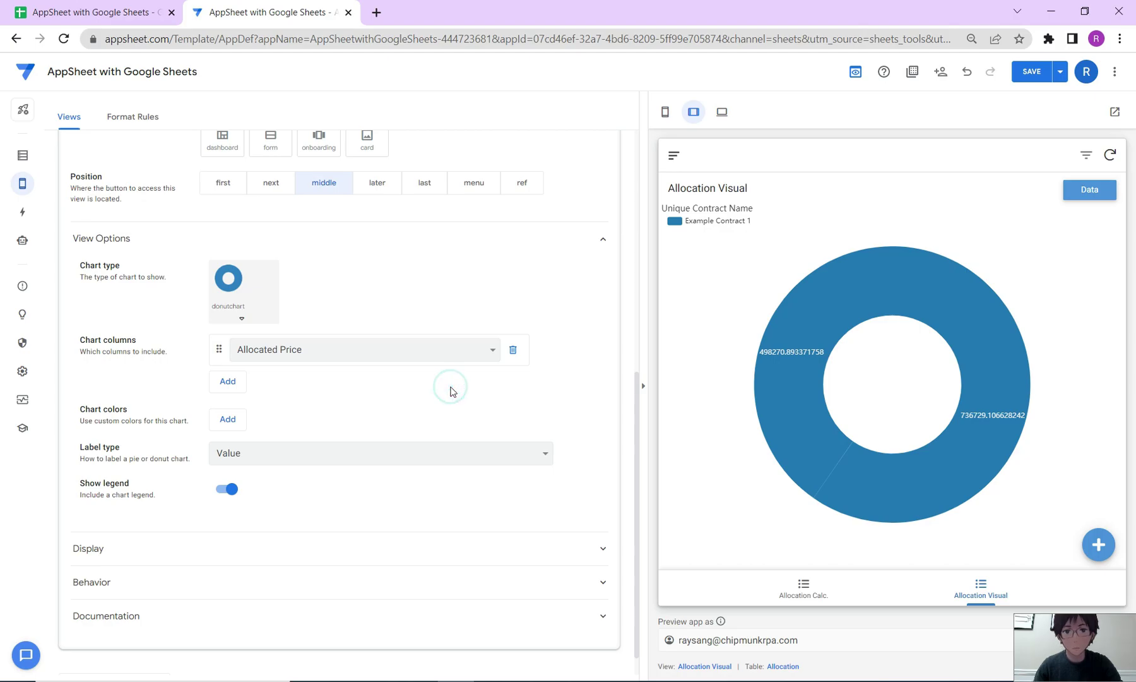
# Step: Make POB Description the Allocation table's label column instead of Unique Contract Name, and save the app
pyautogui.moveTo(771, 393)
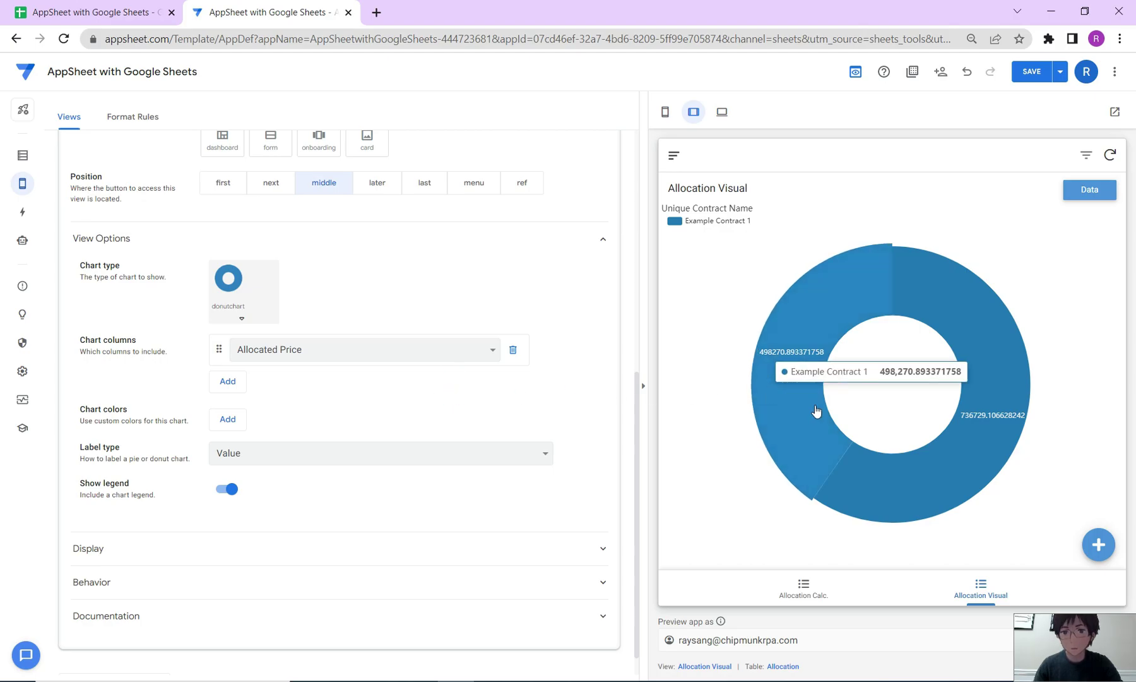
pyautogui.moveTo(893, 449)
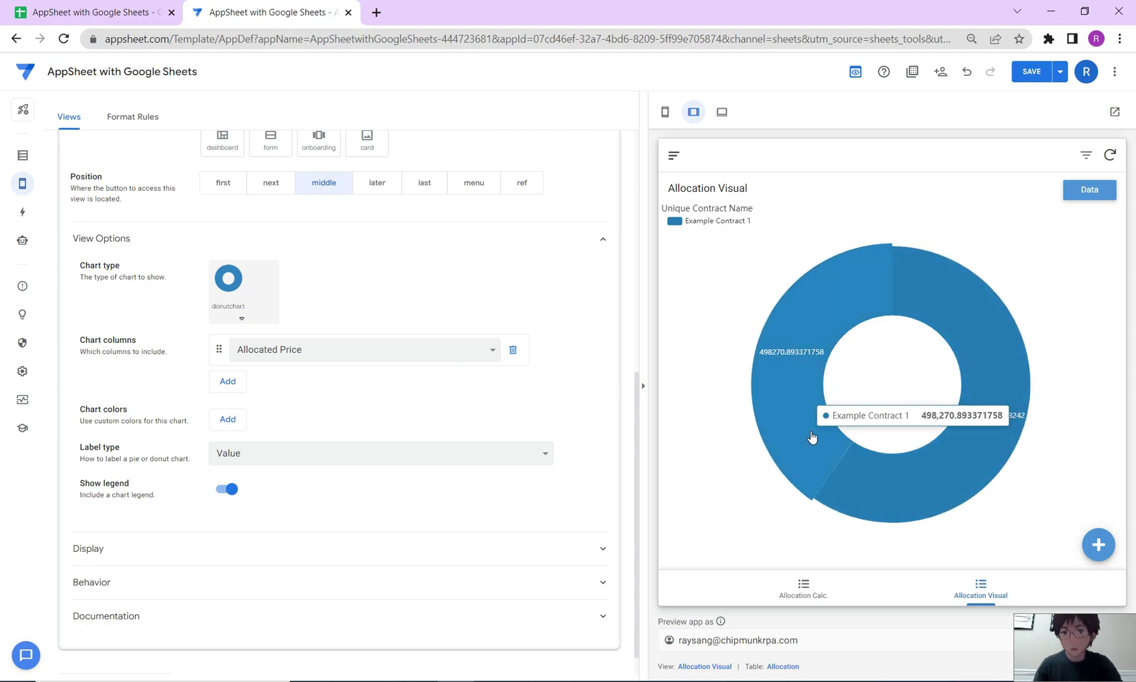
pyautogui.moveTo(805, 437)
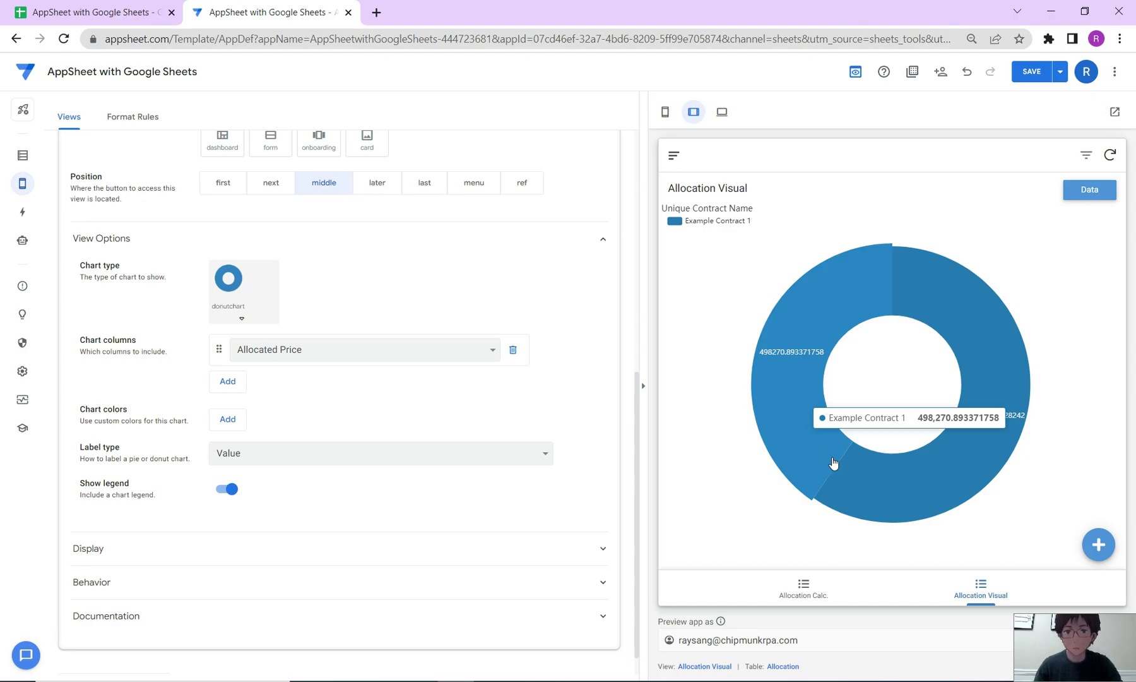
pyautogui.click(23, 155)
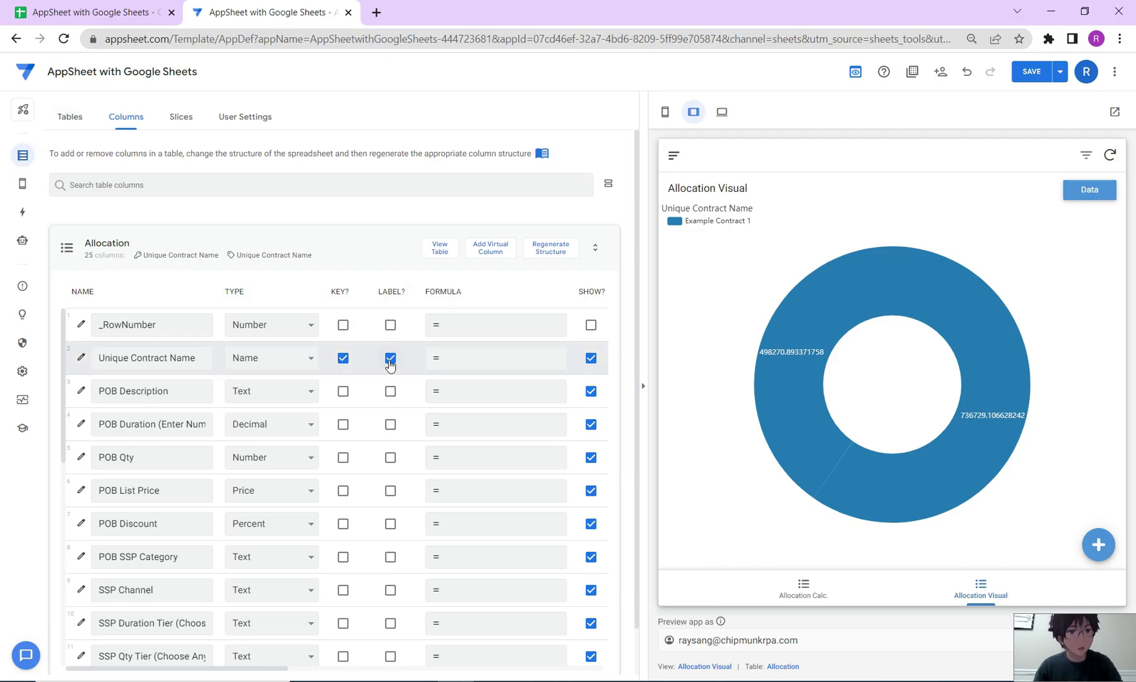
pyautogui.click(129, 361)
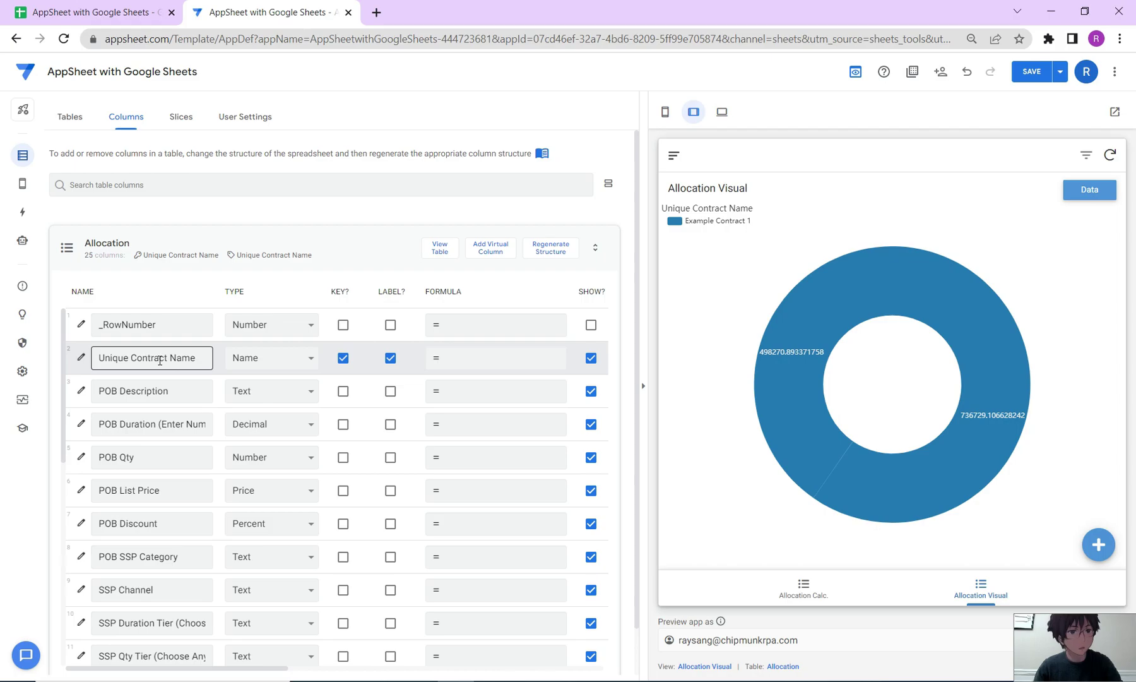
pyautogui.click(390, 358)
pyautogui.click(391, 394)
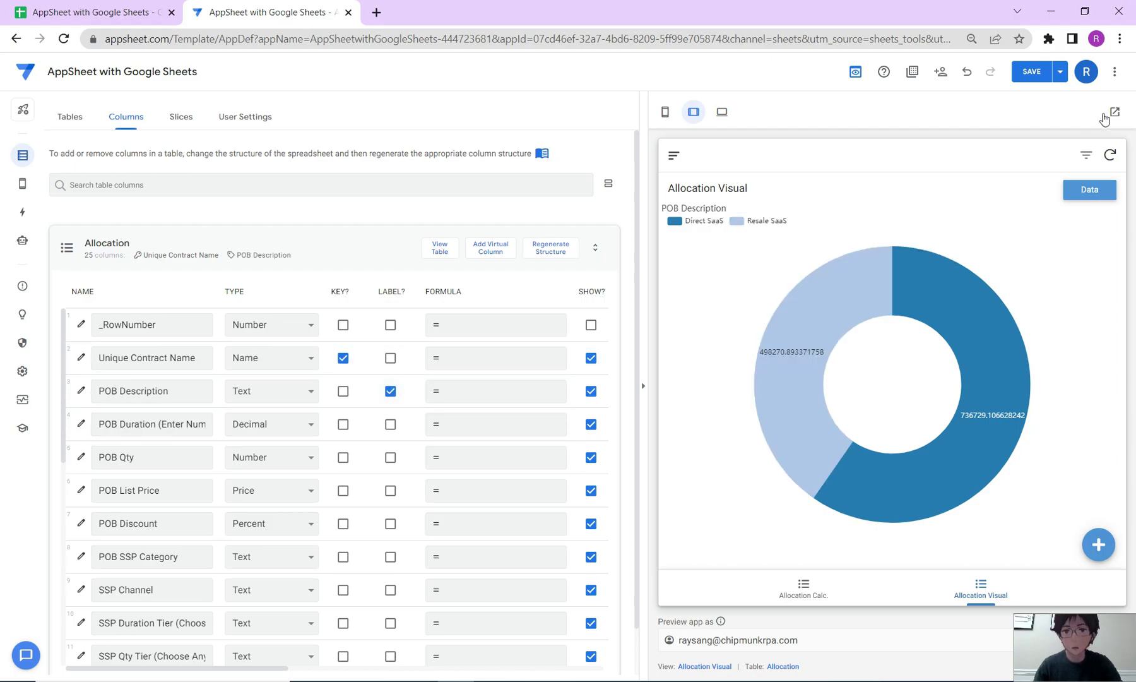
pyautogui.click(1032, 71)
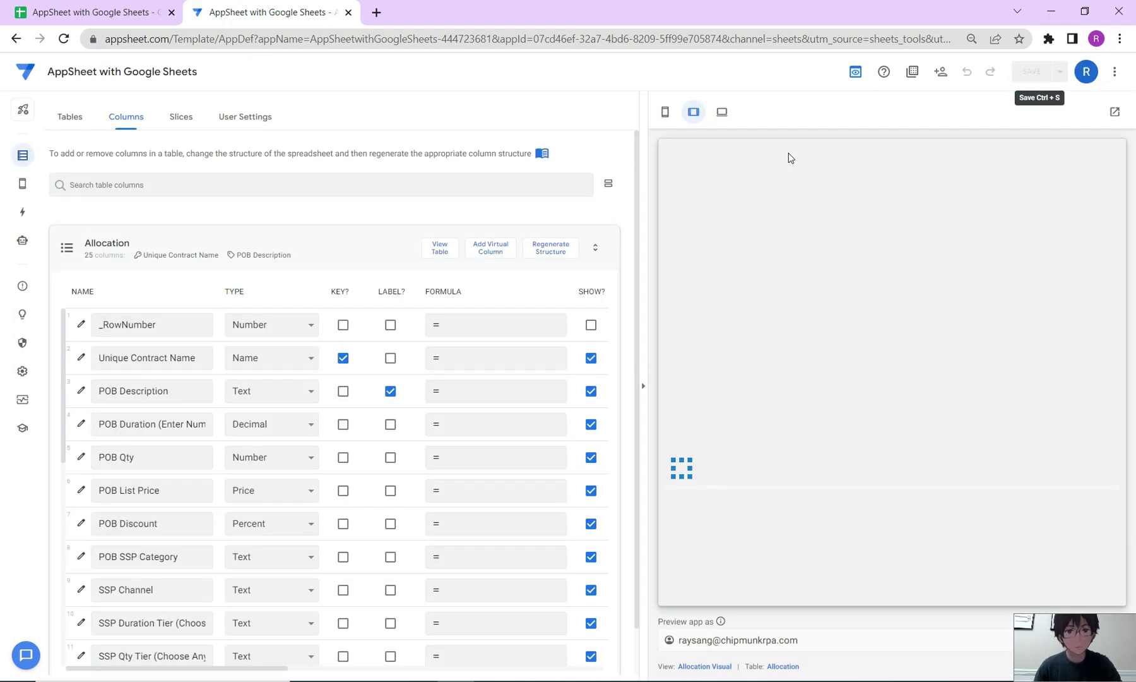
# Step: Examine the donut chart's slices and compare the Allocation Visual and Allocation Calc. views in the app preview
pyautogui.moveTo(891, 288)
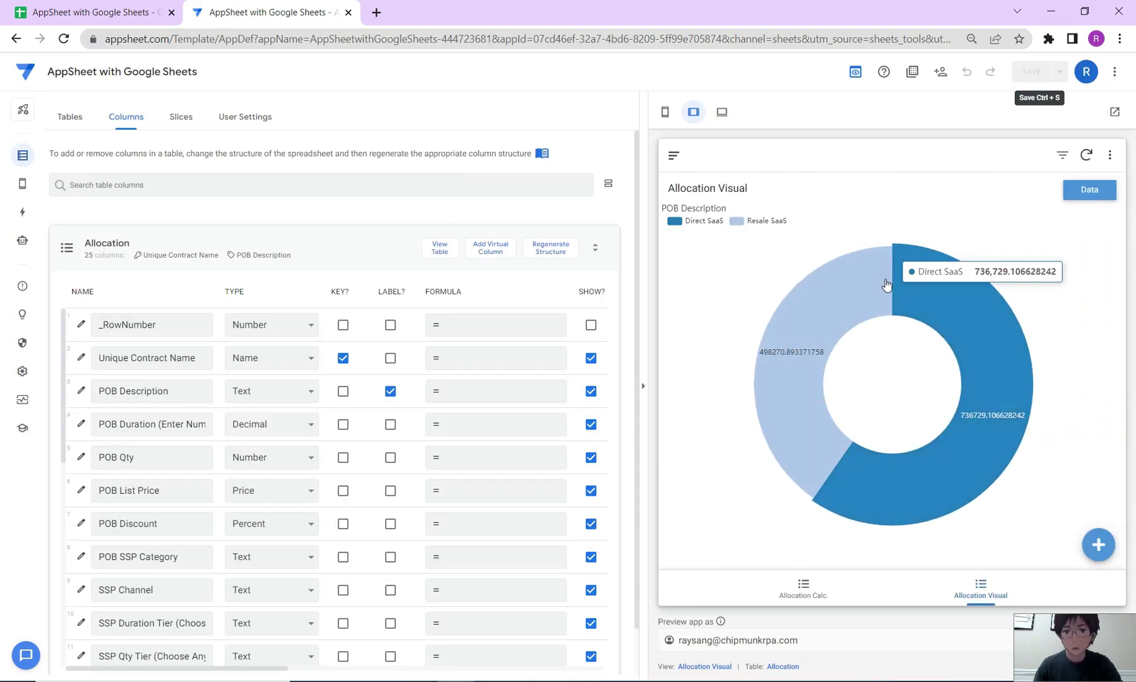
pyautogui.moveTo(811, 413)
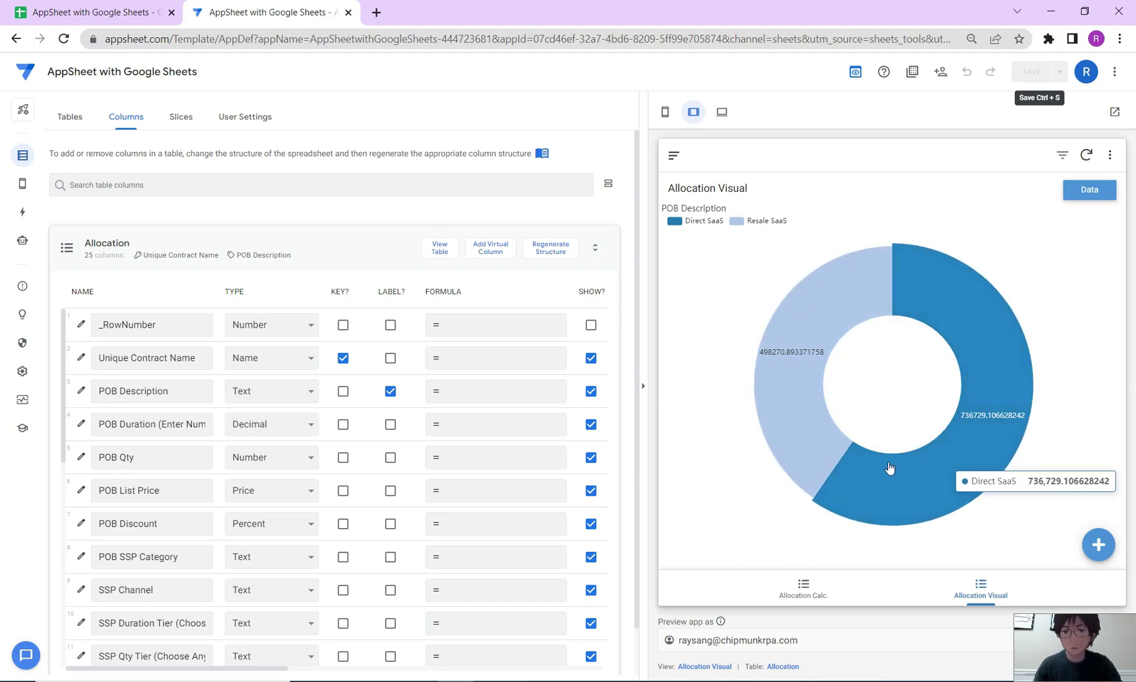
pyautogui.click(825, 585)
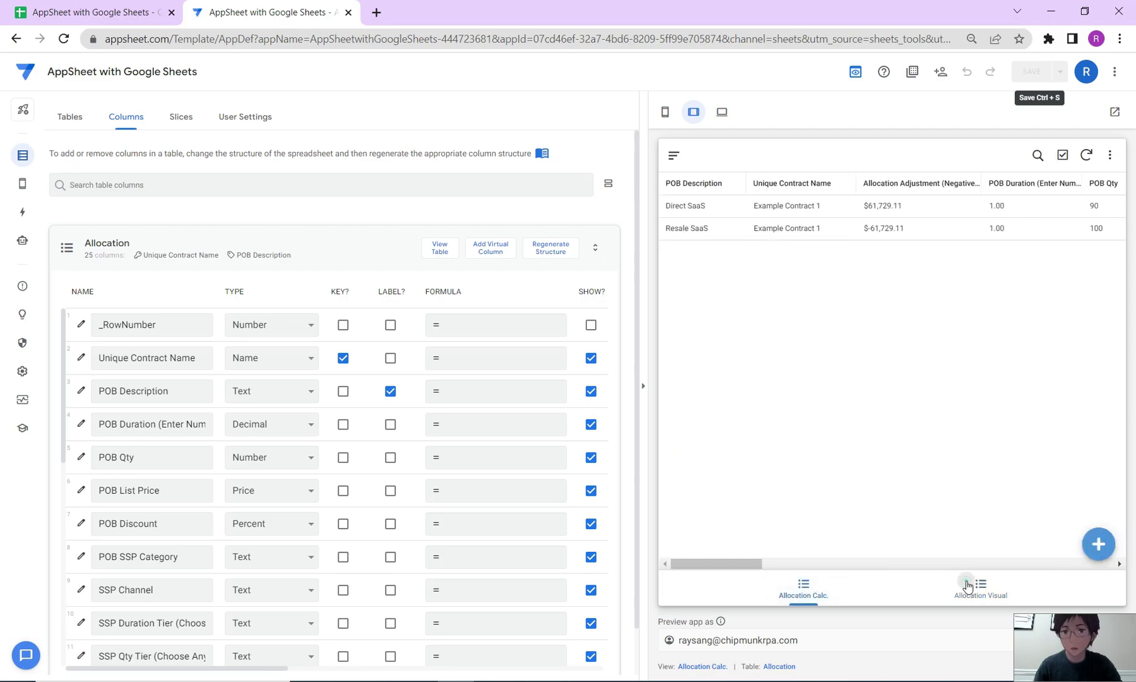
pyautogui.click(971, 584)
pyautogui.click(818, 590)
pyautogui.click(976, 584)
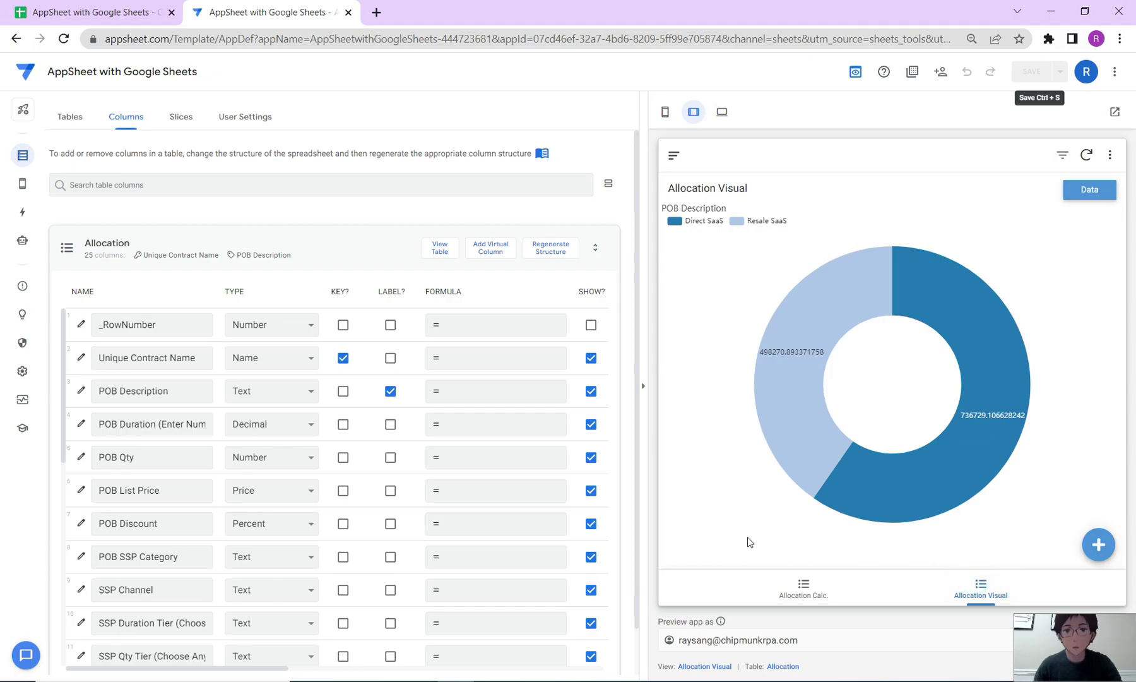
pyautogui.click(792, 589)
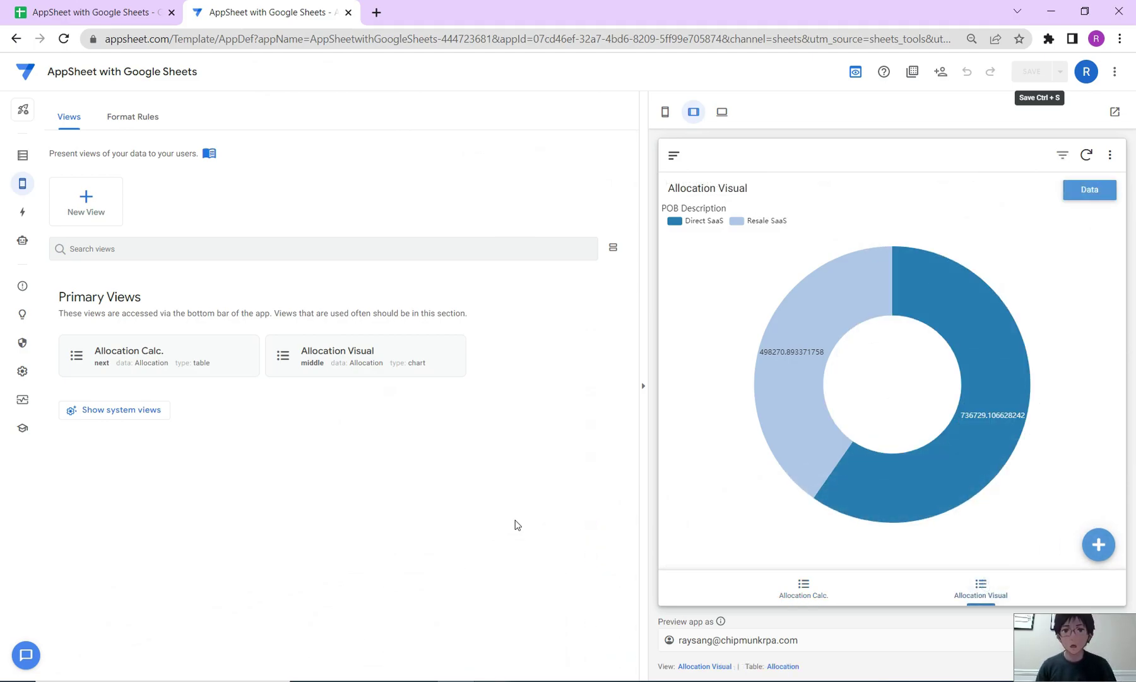
pyautogui.click(801, 605)
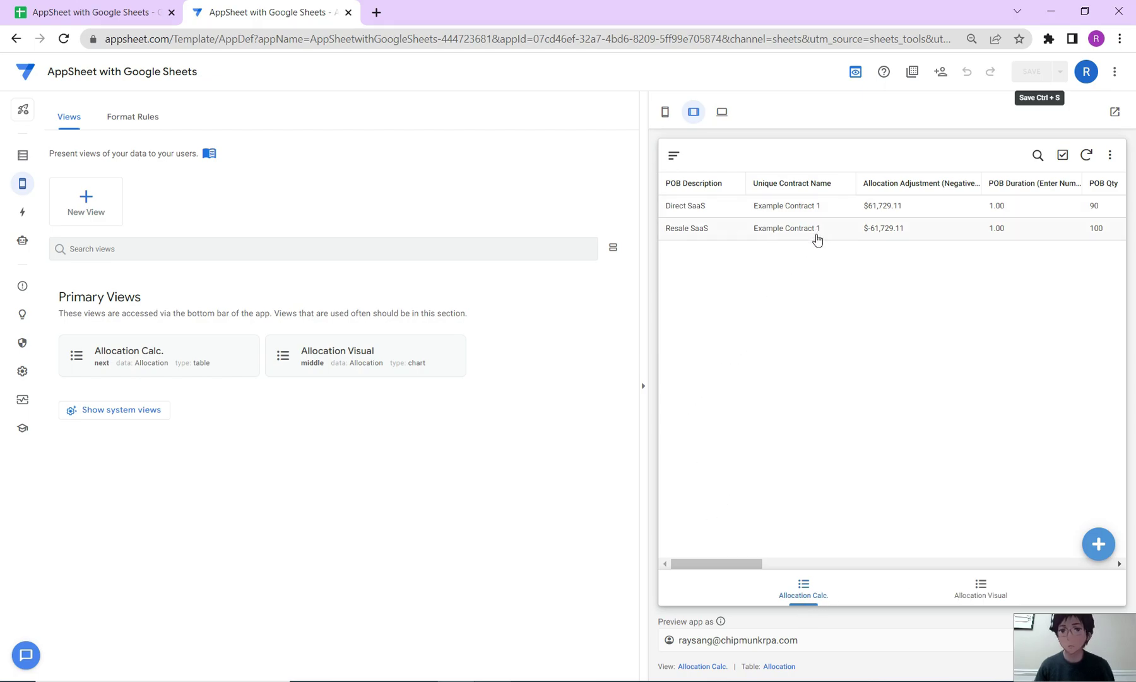
pyautogui.click(1021, 596)
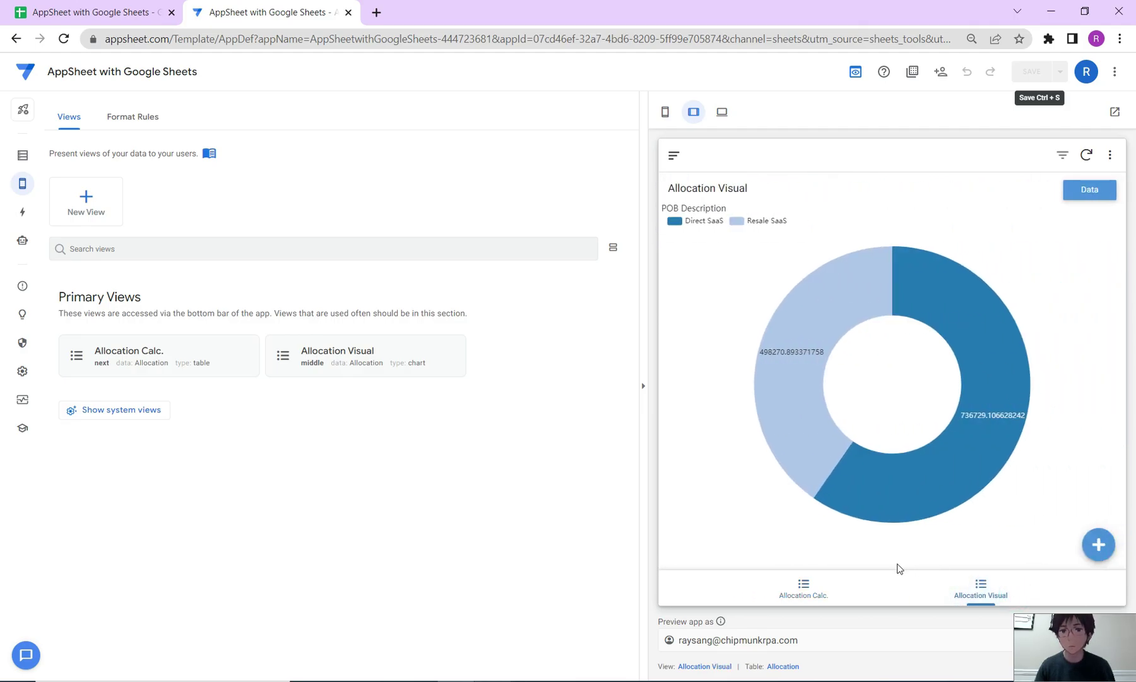
pyautogui.click(818, 601)
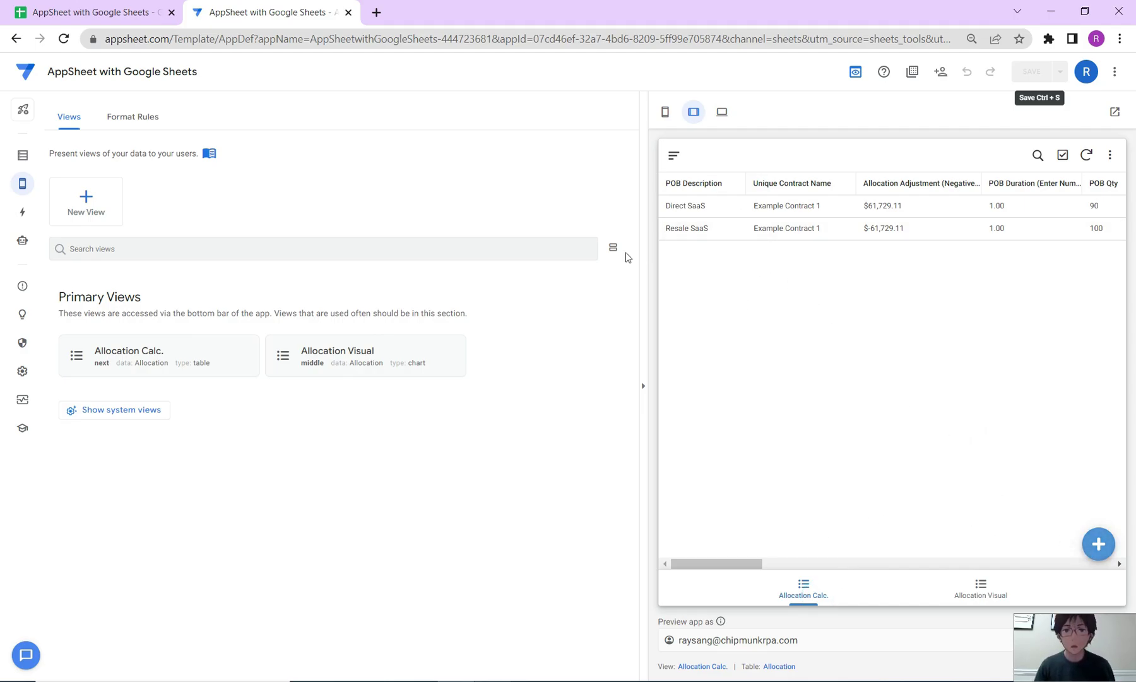
# Step: Start a new Allocation entry in the app preview, look through the form's fields, and cancel it
pyautogui.click(1100, 543)
pyautogui.scroll(-3, 969, 350)
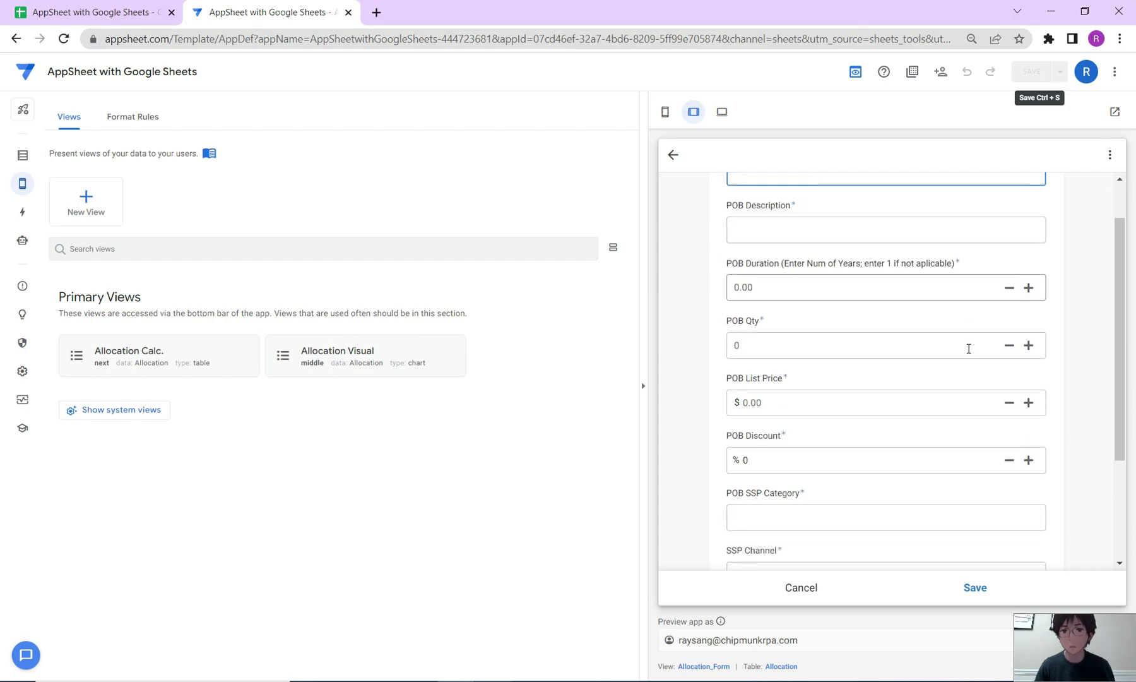
pyautogui.scroll(3, 841, 493)
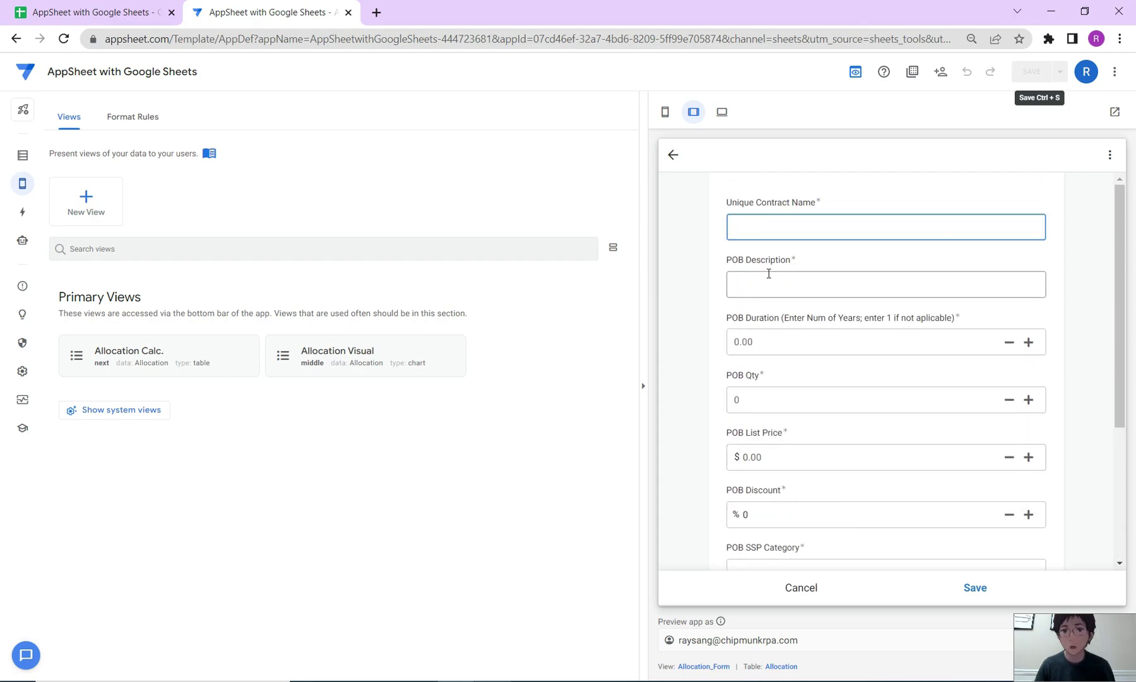
pyautogui.scroll(-3, 831, 440)
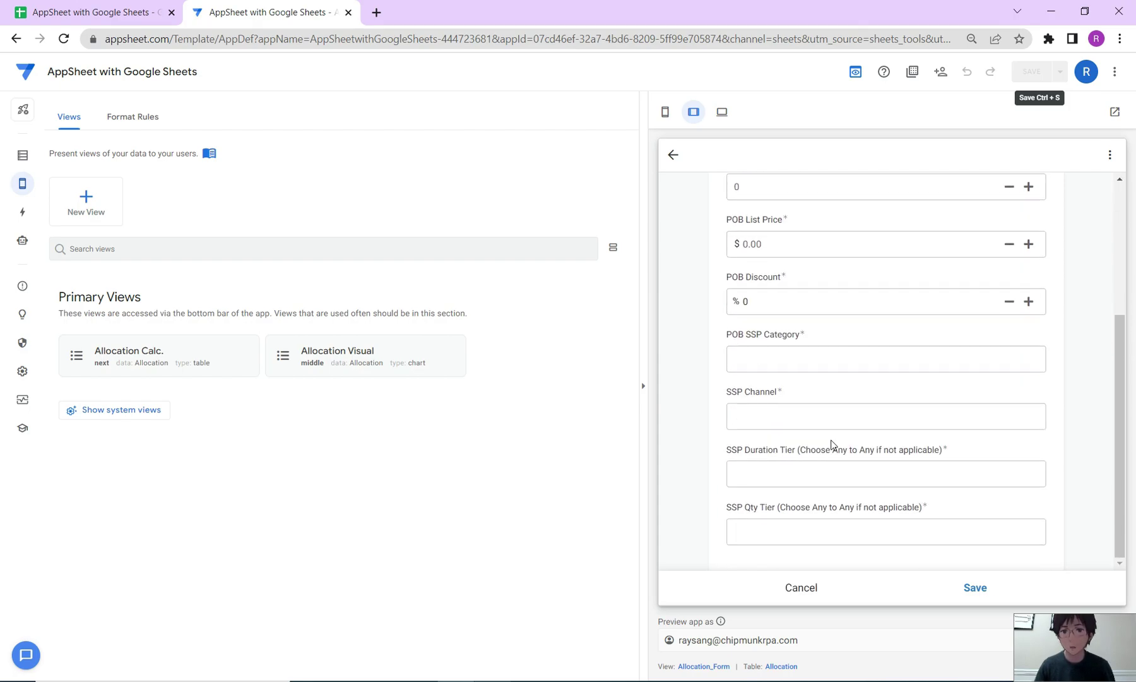
pyautogui.click(801, 588)
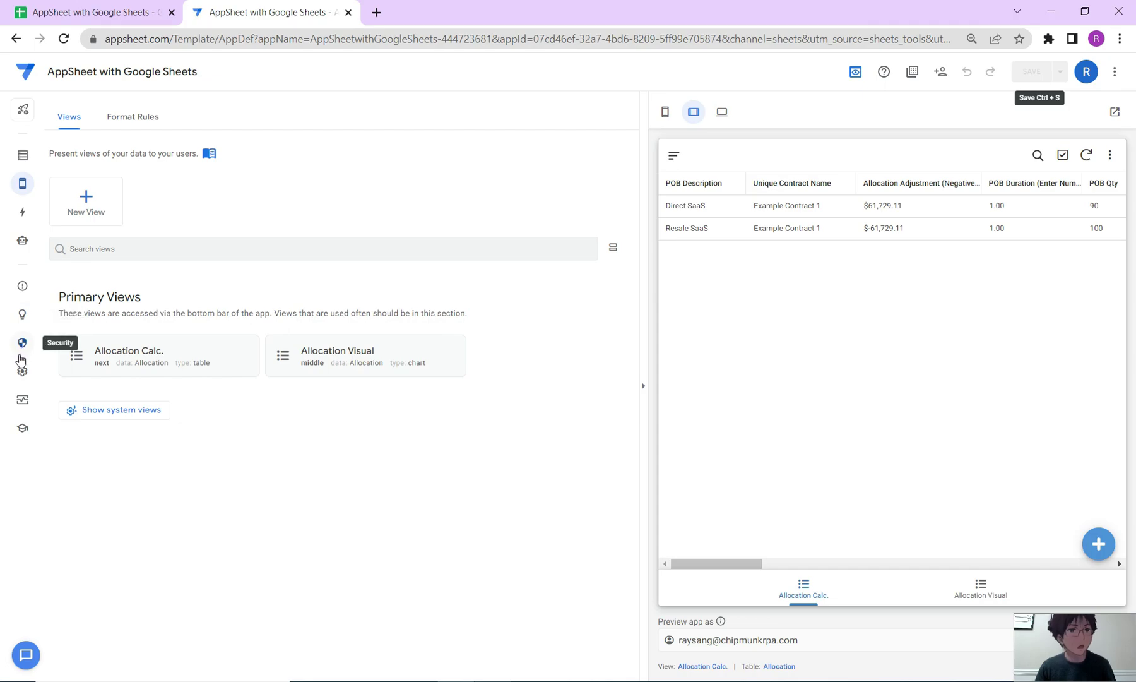
# Step: Run the deployment check for the AppSheet with Google Sheets app from its deployment settings
pyautogui.click(22, 399)
pyautogui.click(256, 120)
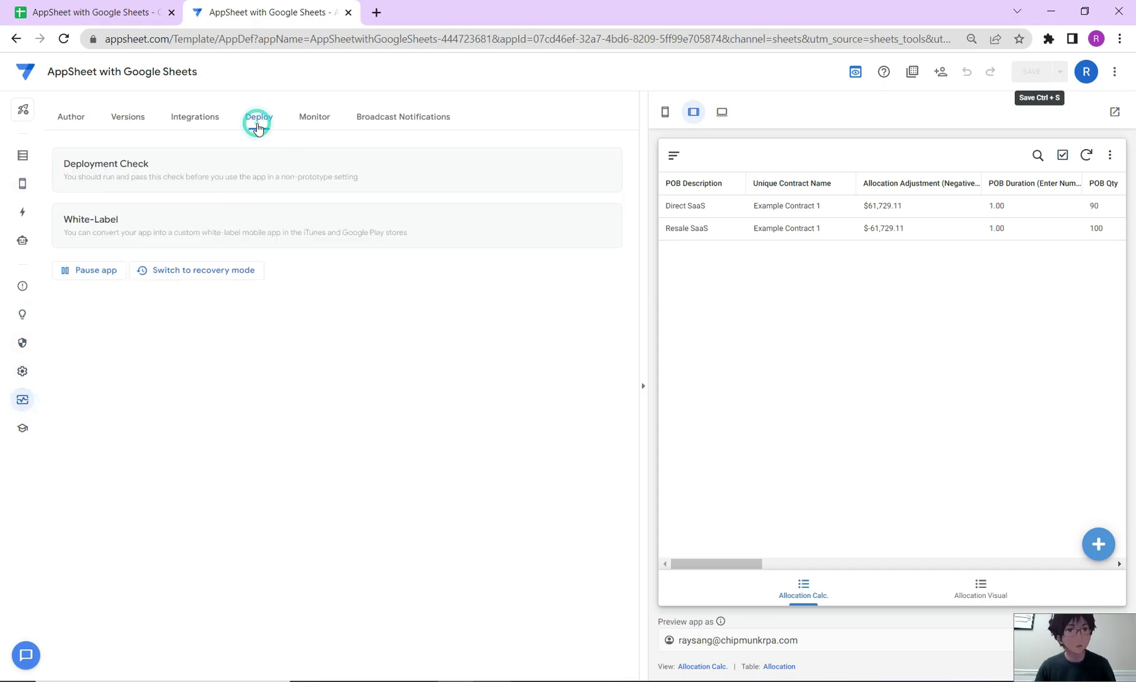
pyautogui.click(246, 163)
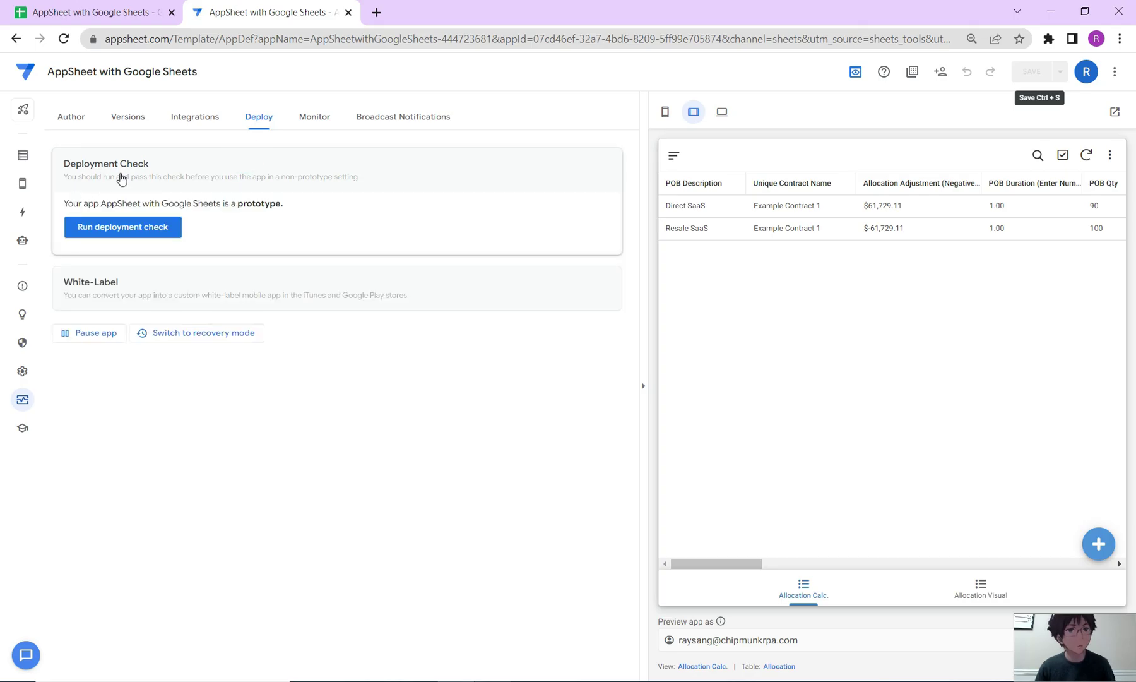
pyautogui.click(139, 238)
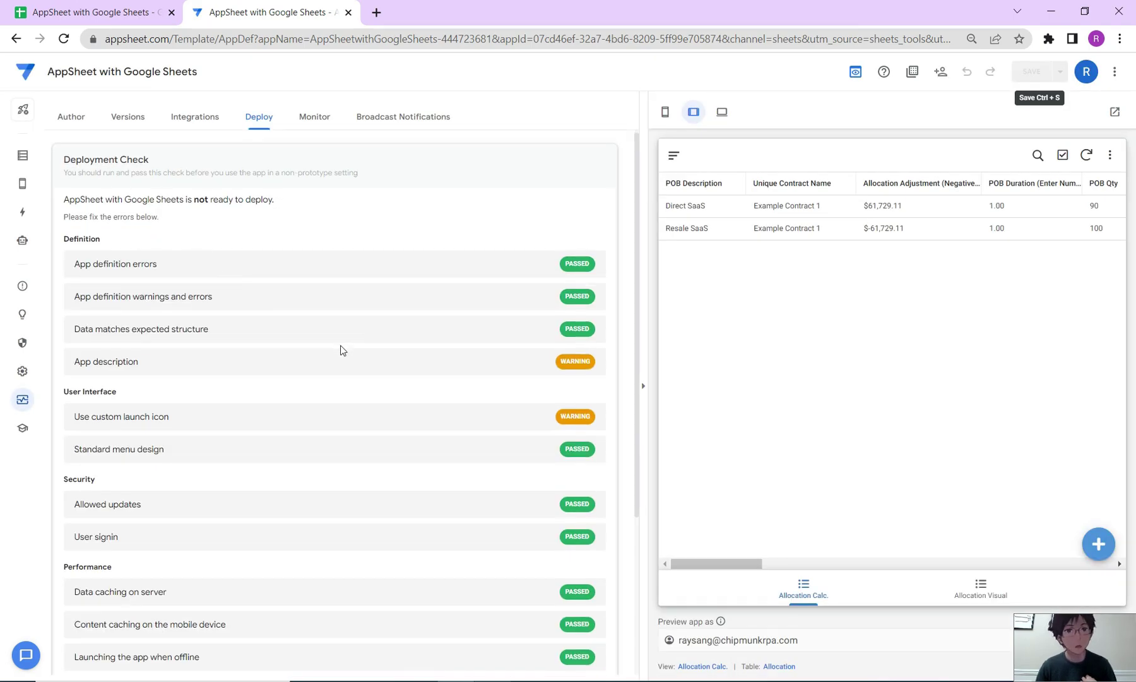
# Step: Review the deployment check results from Definition to Account, expanding the Account status error to read its details
pyautogui.scroll(-3, 341, 351)
pyautogui.click(388, 487)
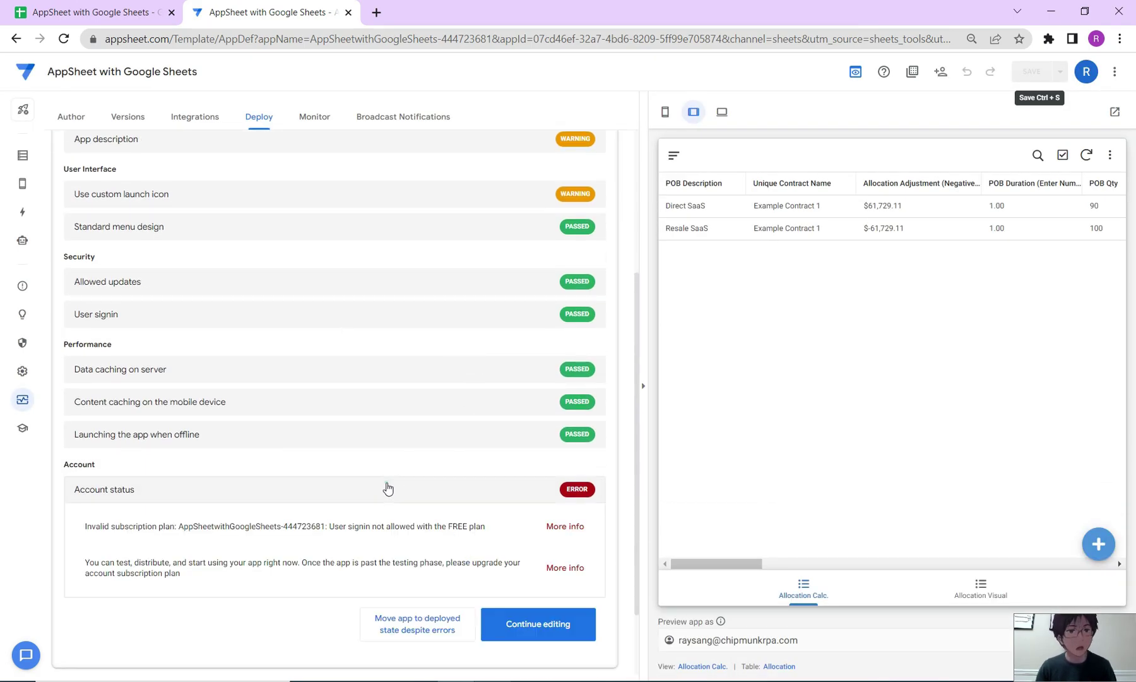
pyautogui.scroll(-2, 335, 508)
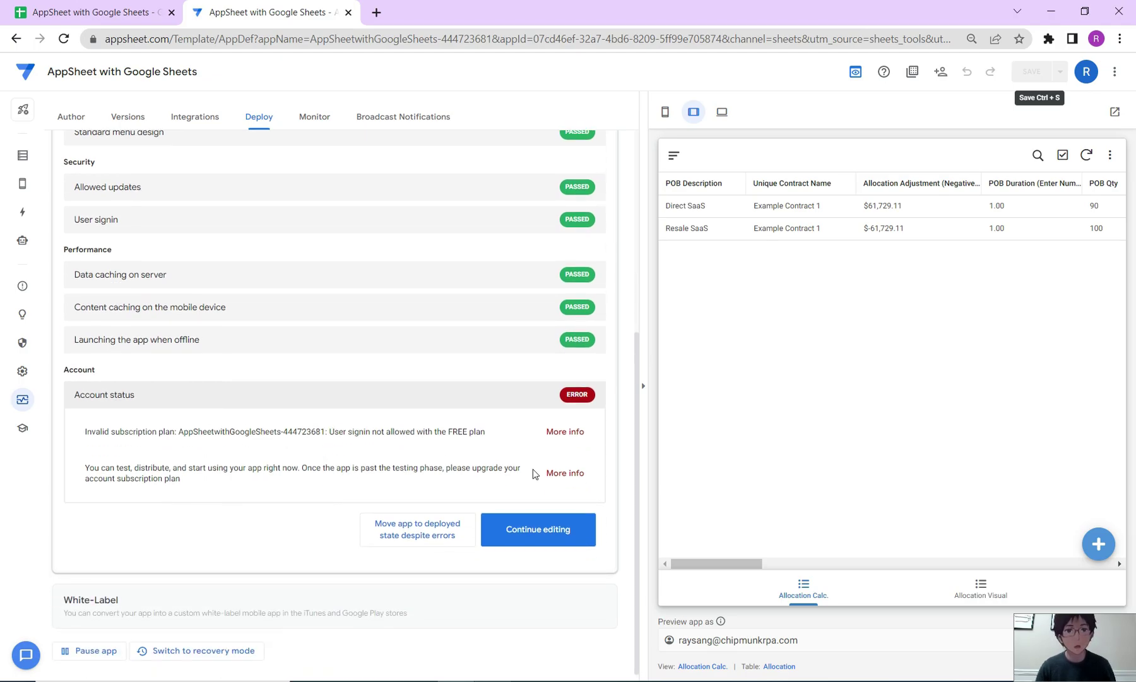
pyautogui.scroll(5, 312, 483)
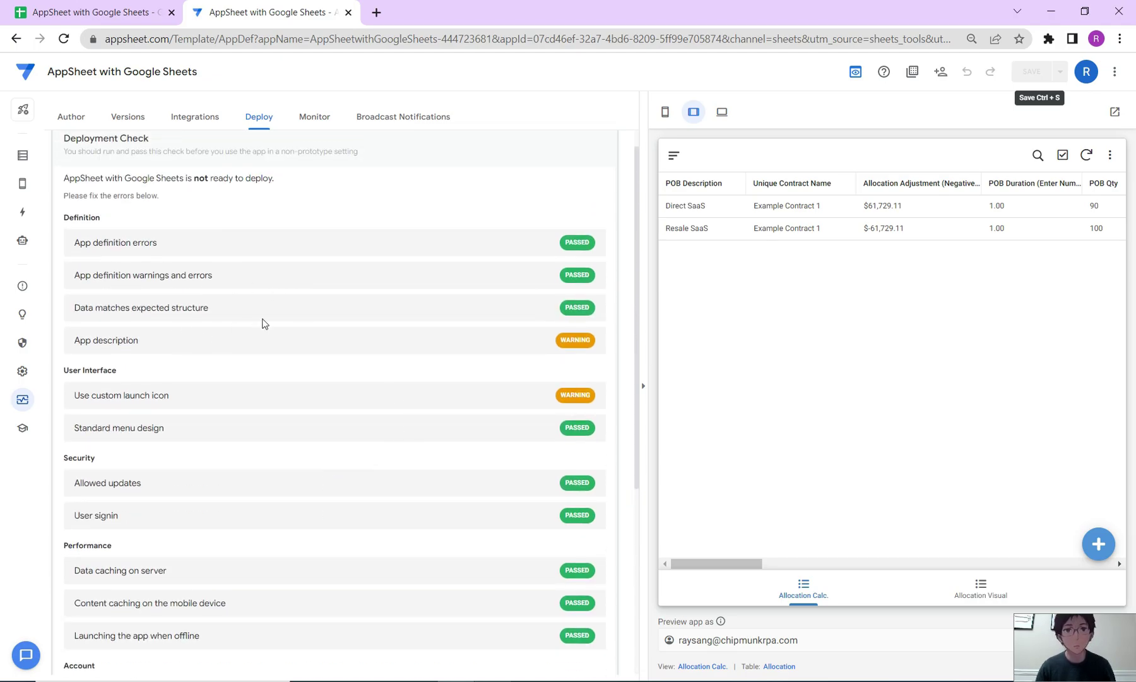
pyautogui.scroll(-5, 249, 327)
pyautogui.scroll(5, 257, 452)
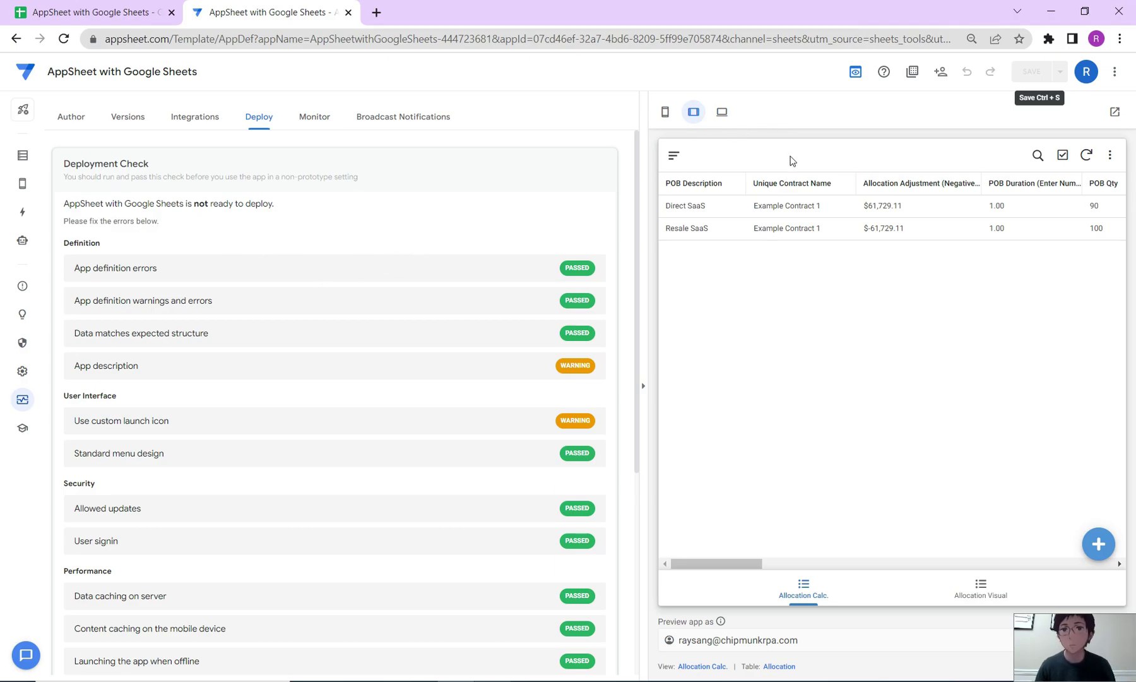
# Step: Open the app's sharing dialog and activate the field for inviting users by email address or domain
pyautogui.click(836, 119)
pyautogui.click(943, 74)
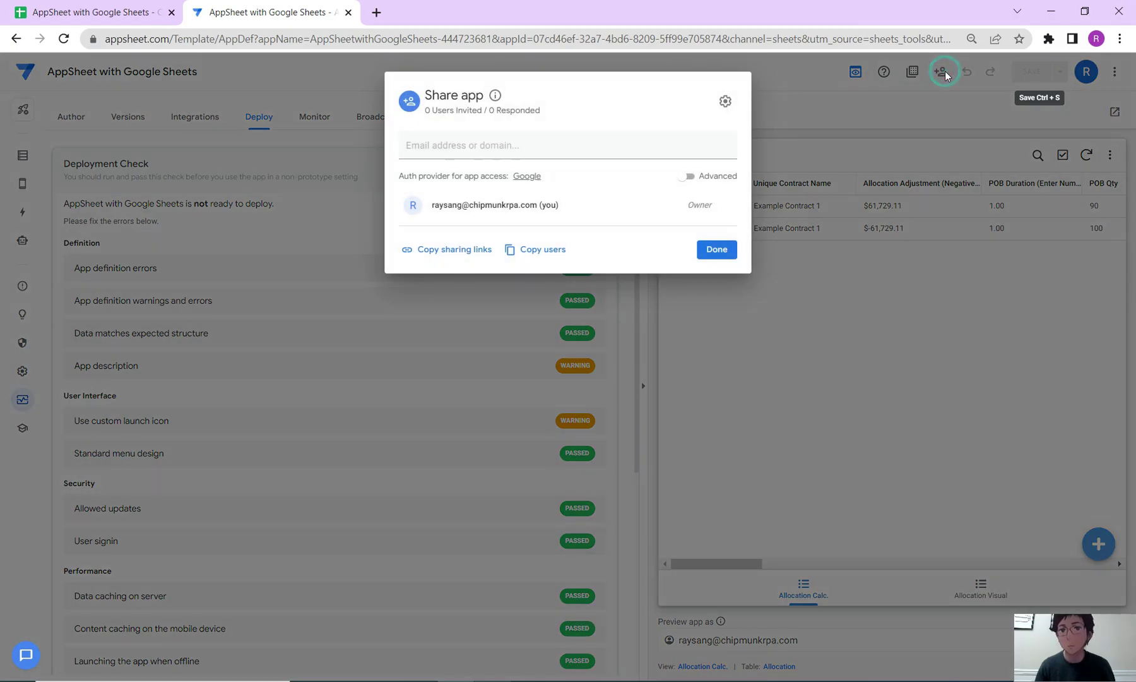
pyautogui.click(658, 144)
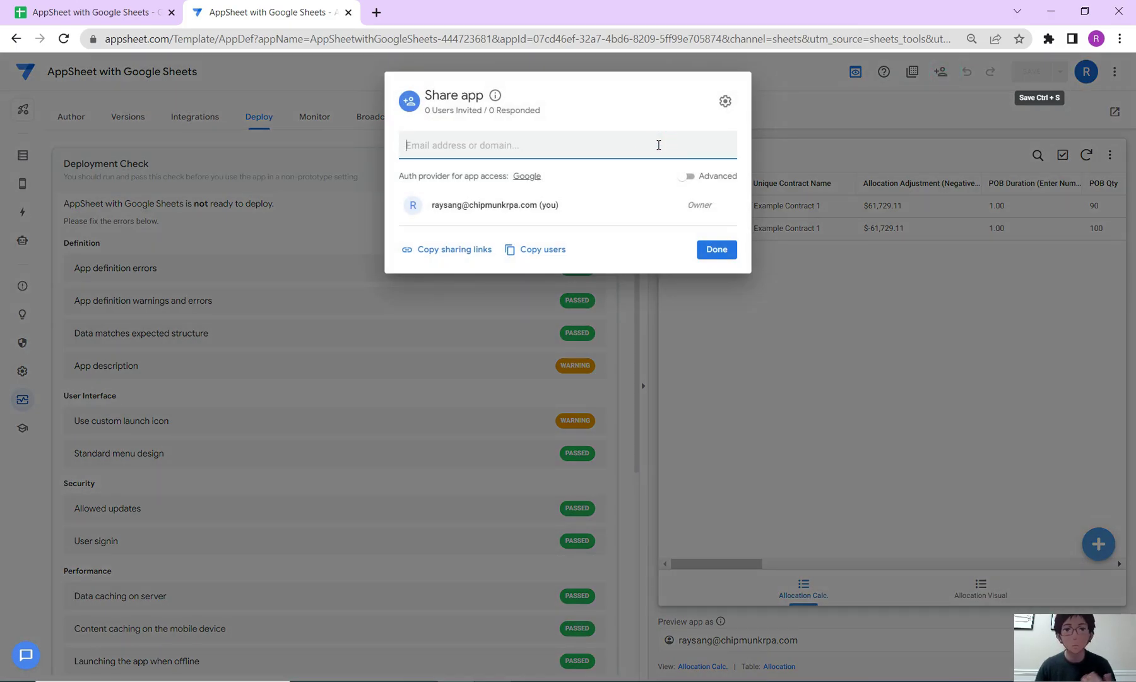